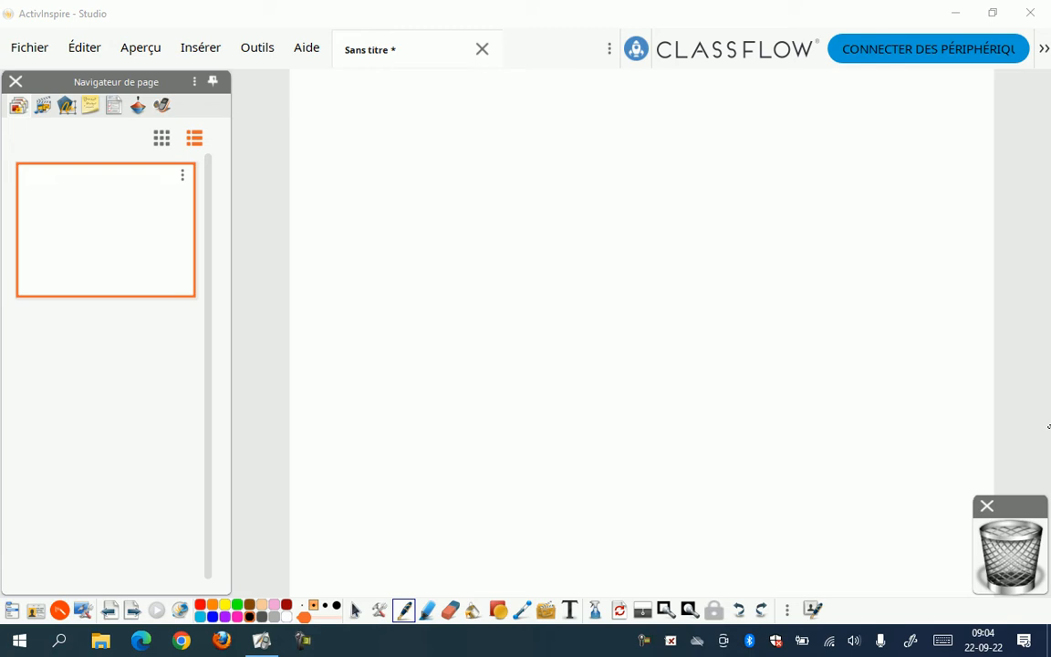
# Step: Calibrate the interactive whiteboard with the quick 5-point calibration, marking the centre of each highlighted cross
pyautogui.rightClick(684, 645)
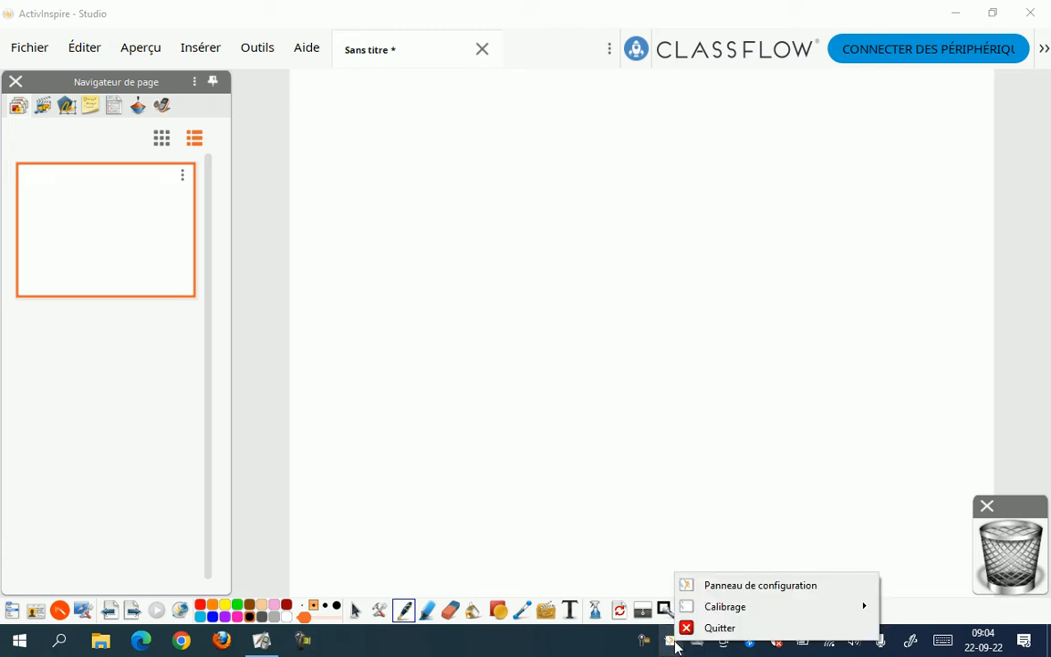
pyautogui.moveTo(711, 609)
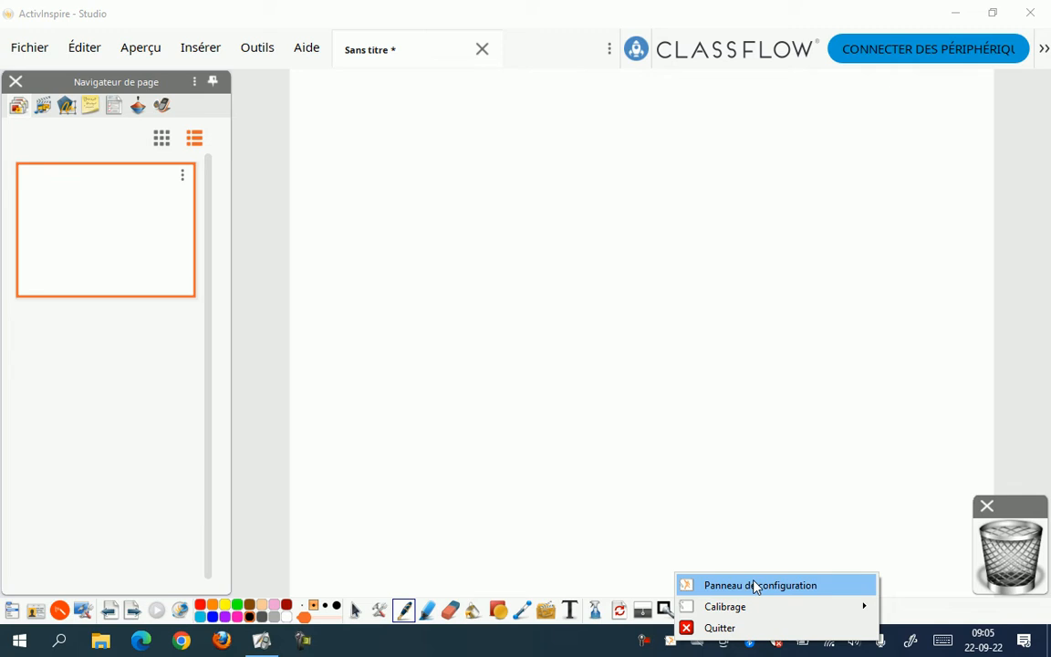
pyautogui.moveTo(764, 613)
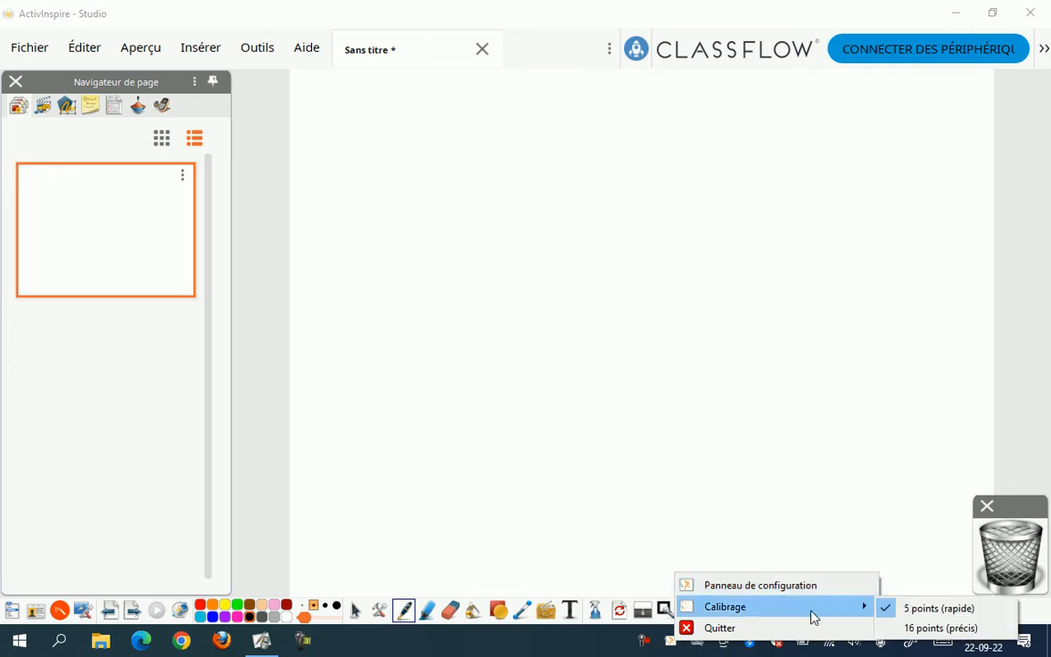
pyautogui.click(938, 610)
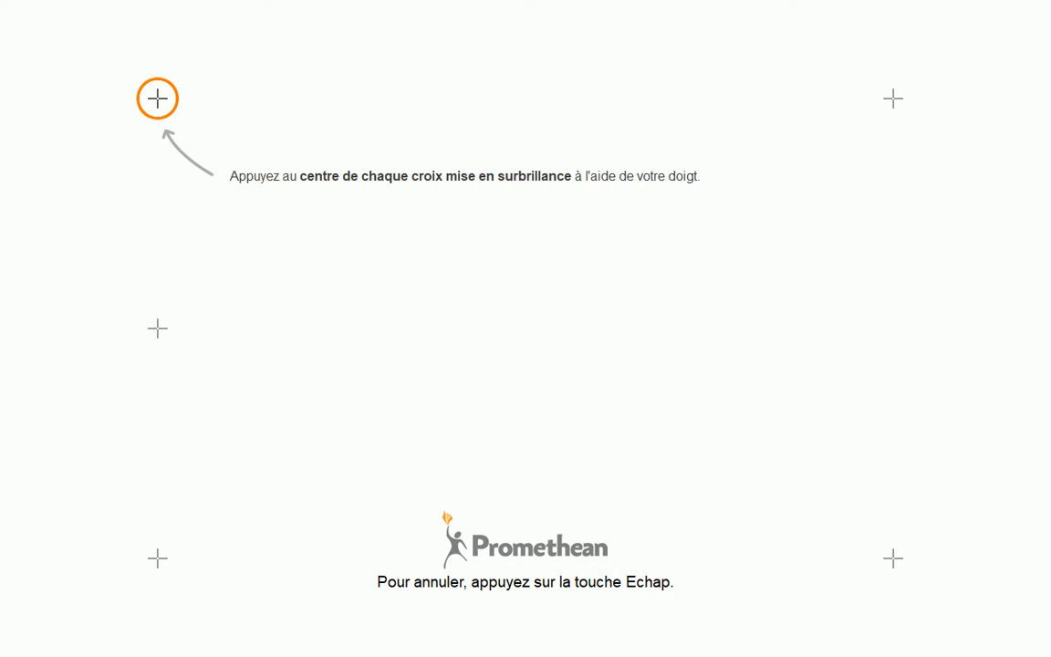
pyautogui.click(158, 99)
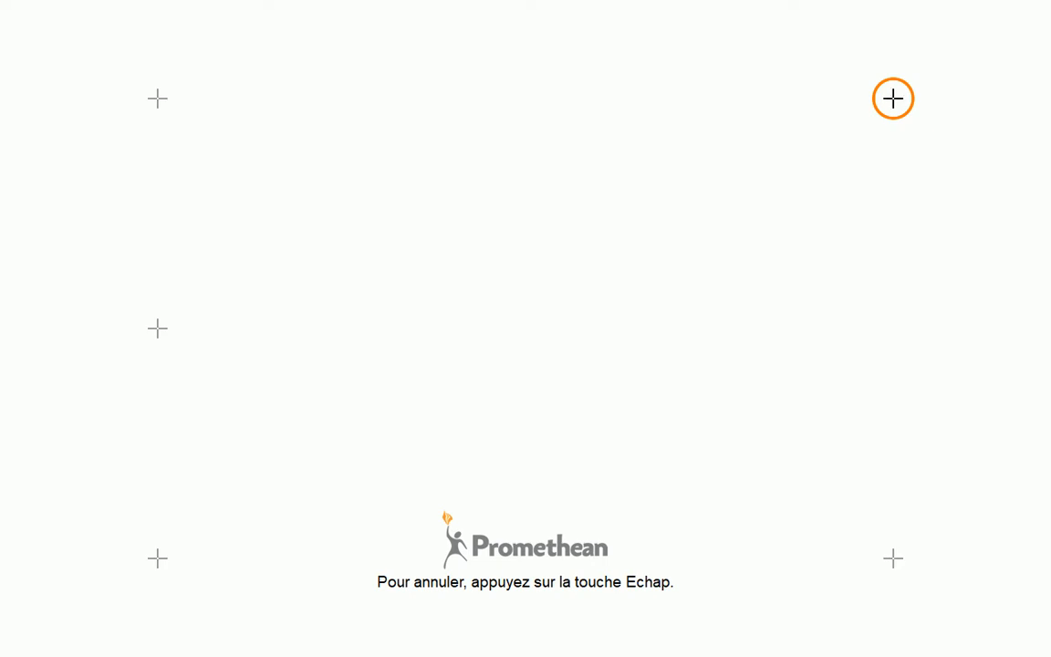
pyautogui.click(893, 99)
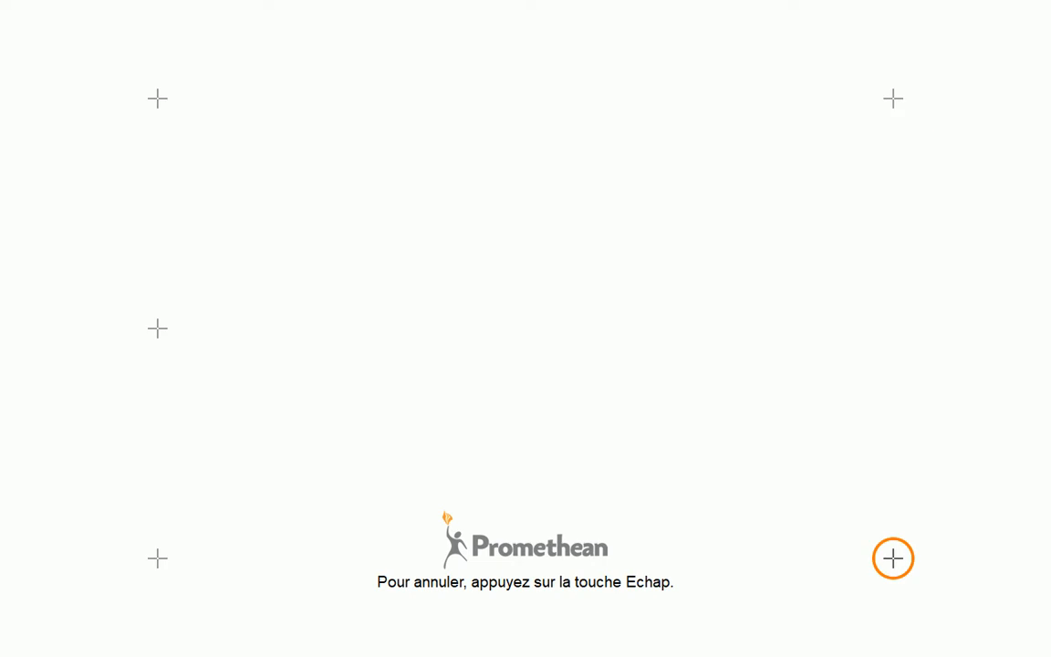
pyautogui.click(893, 559)
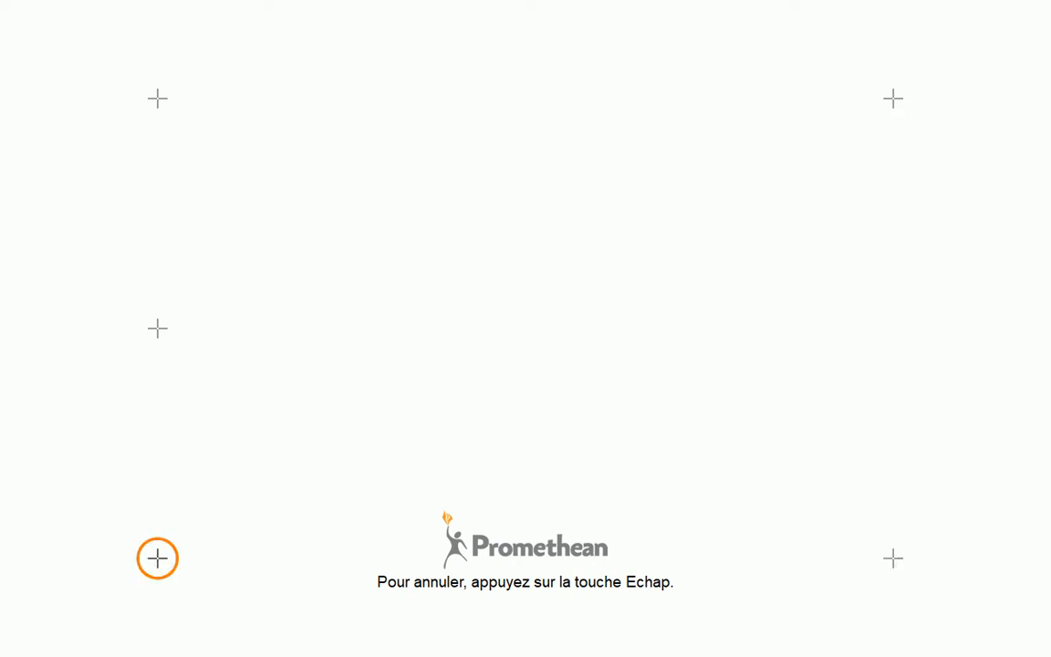
pyautogui.click(158, 559)
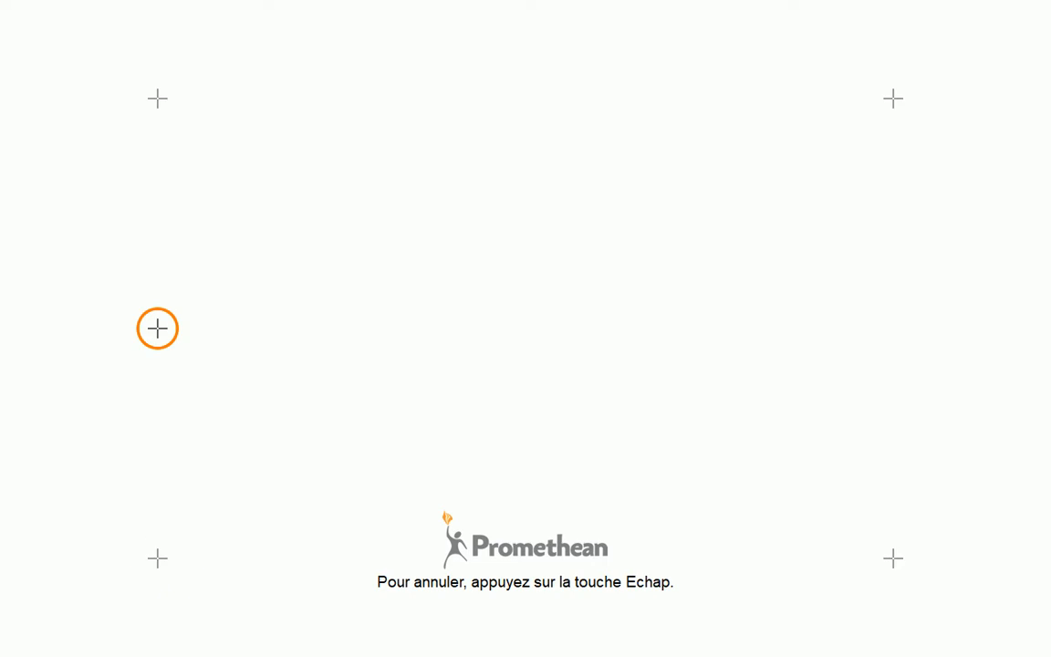
pyautogui.click(157, 329)
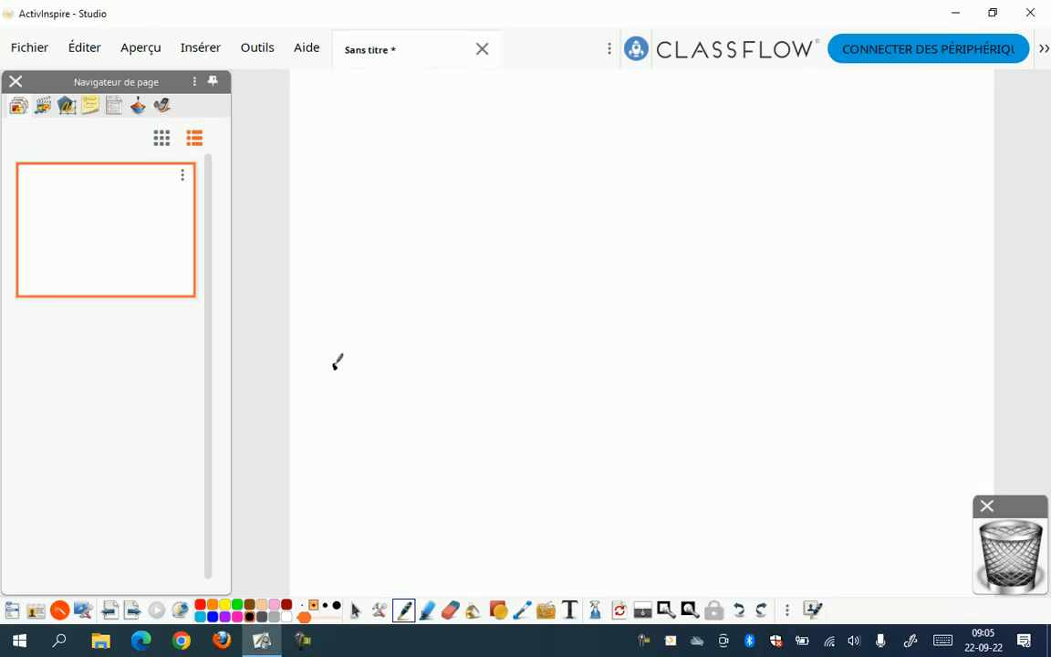
# Step: Test the pen with a freehand stroke on the page and reset the page
pyautogui.moveTo(334, 365)
pyautogui.mouseDown()
pyautogui.moveTo(330, 403)
pyautogui.moveTo(369, 418)
pyautogui.moveTo(383, 478)
pyautogui.moveTo(351, 492)
pyautogui.mouseUp()
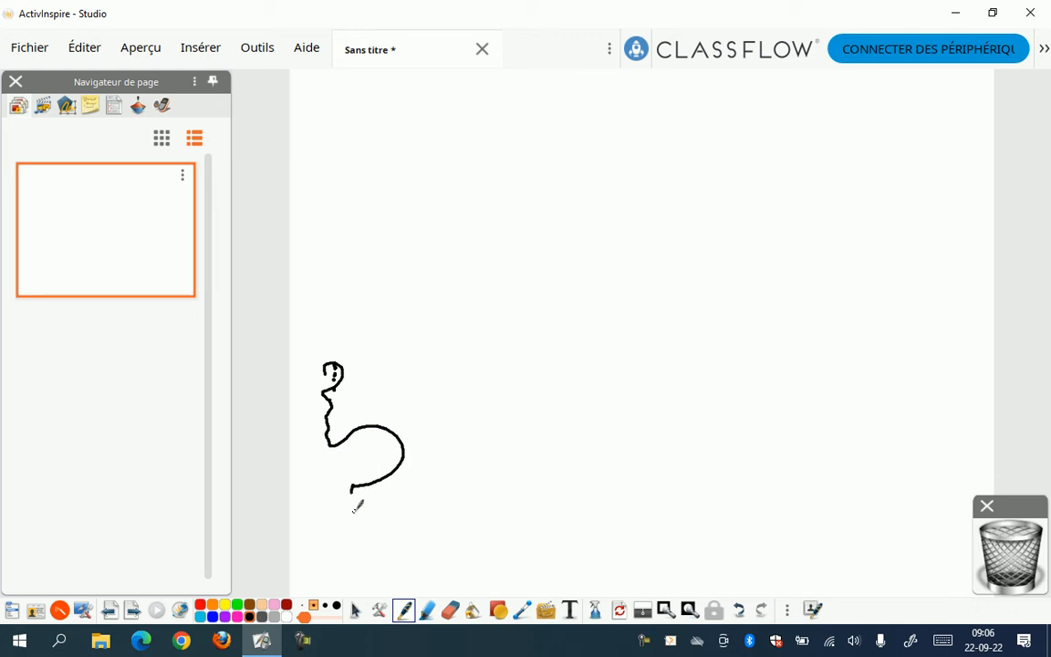
pyautogui.click(620, 609)
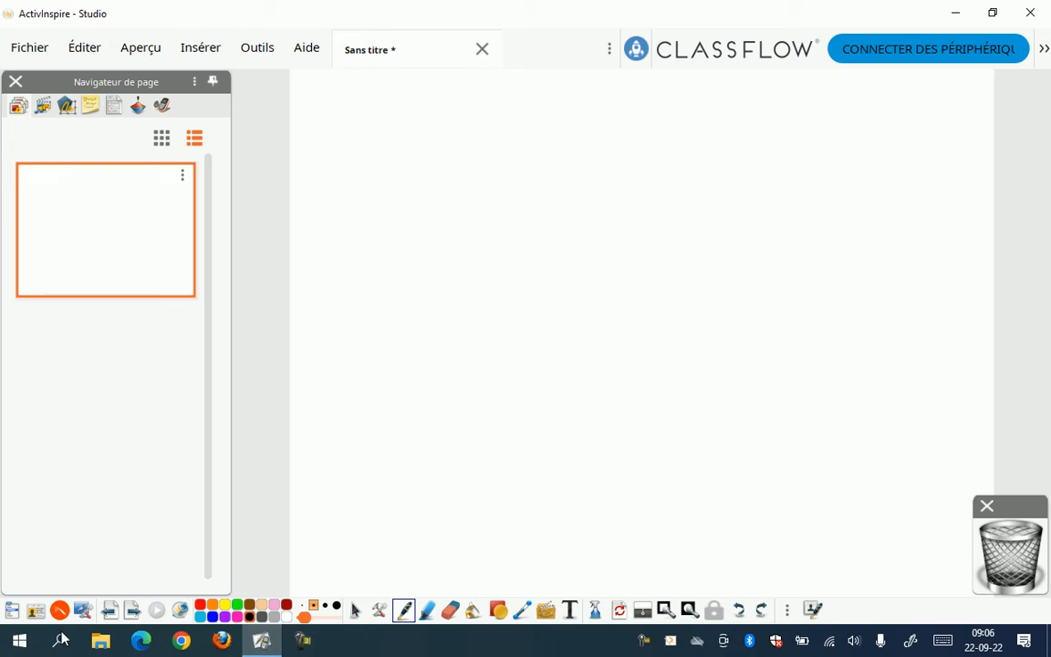
# Step: Minimise the ActivInspire window and move its desktop shortcut to the empty area beyond the other icons
pyautogui.click(972, 20)
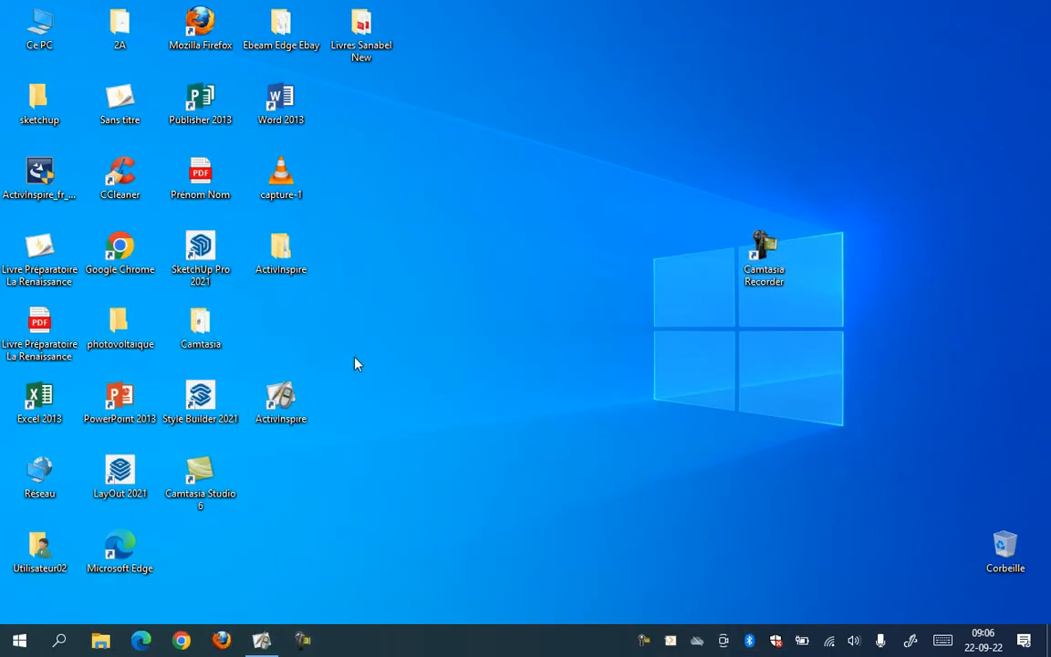
pyautogui.moveTo(283, 415); pyautogui.dragTo(612, 134)
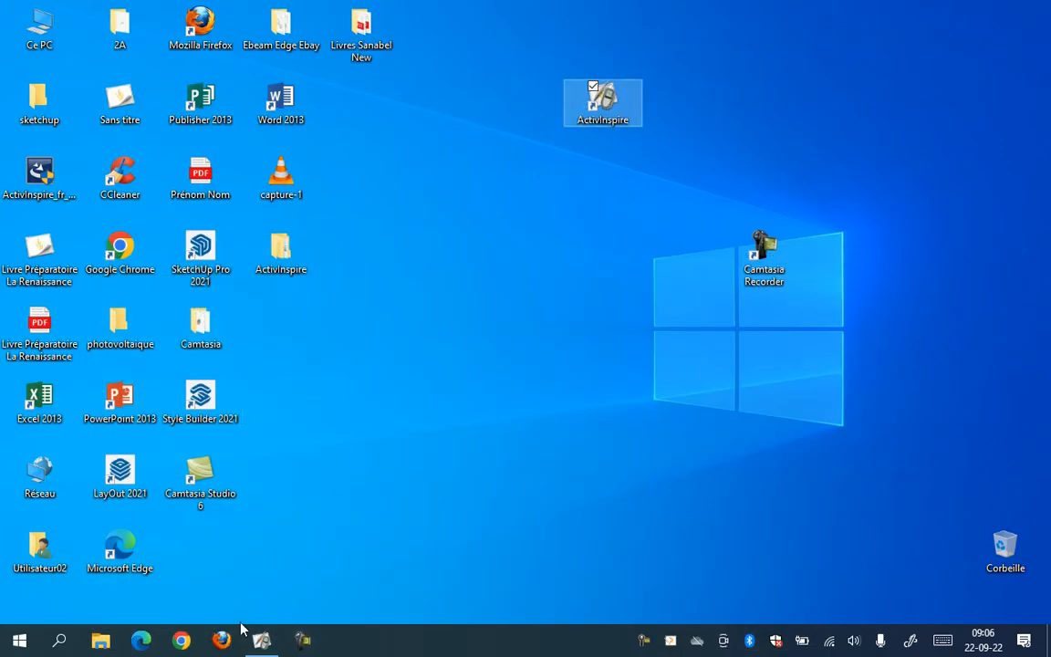
# Step: Search Windows for "act" to locate the ActivInspire application, dismiss the search and return to the open ActivInspire window
pyautogui.click(58, 645)
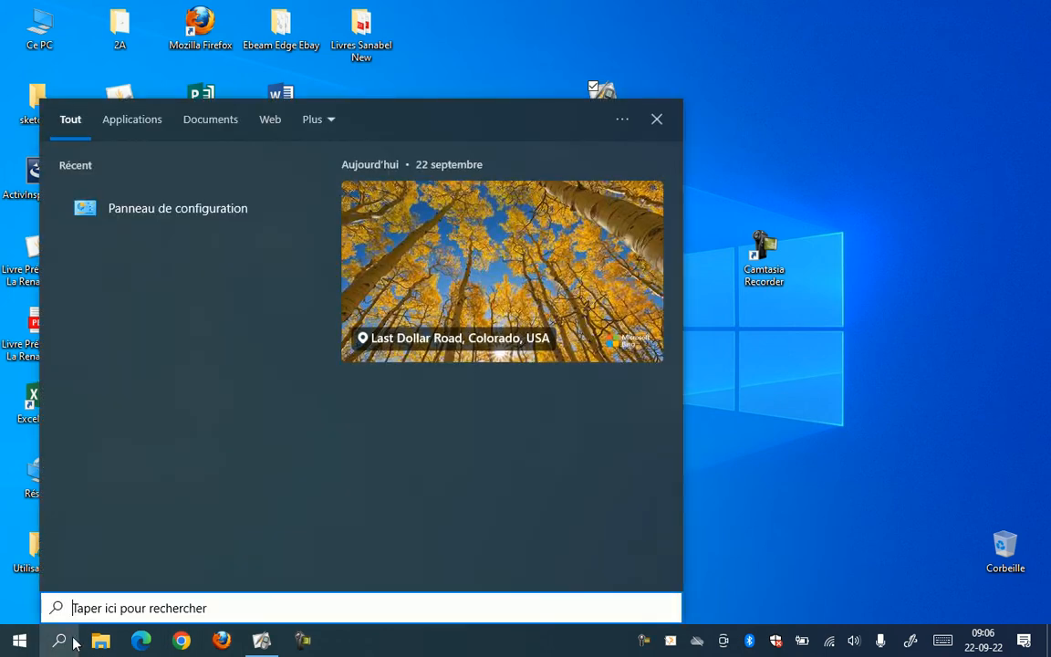
pyautogui.write('act')
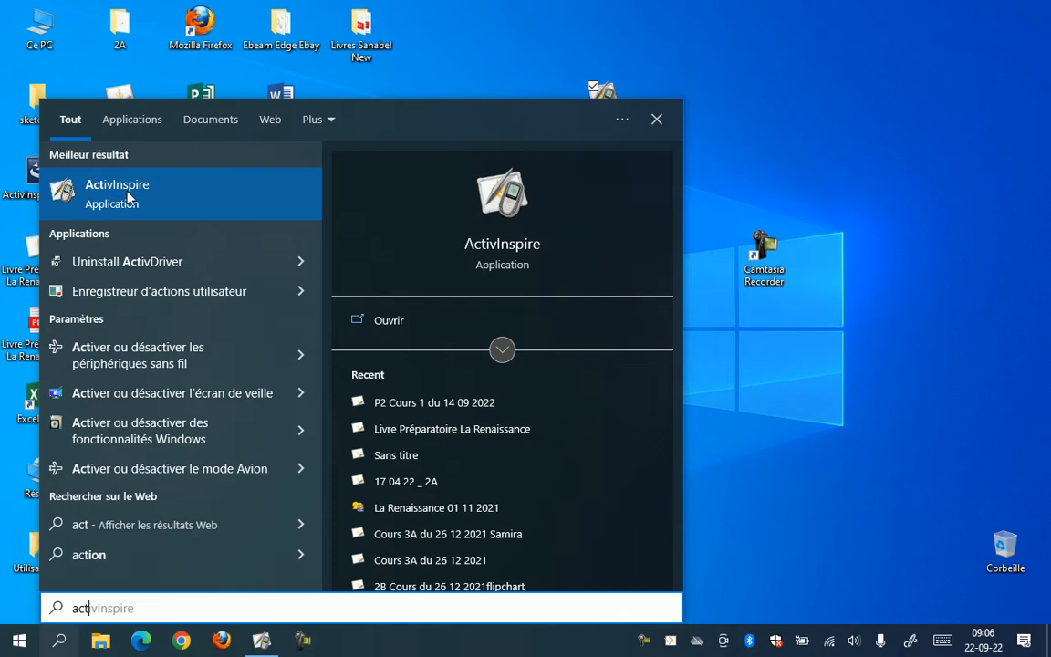
pyautogui.click(890, 434)
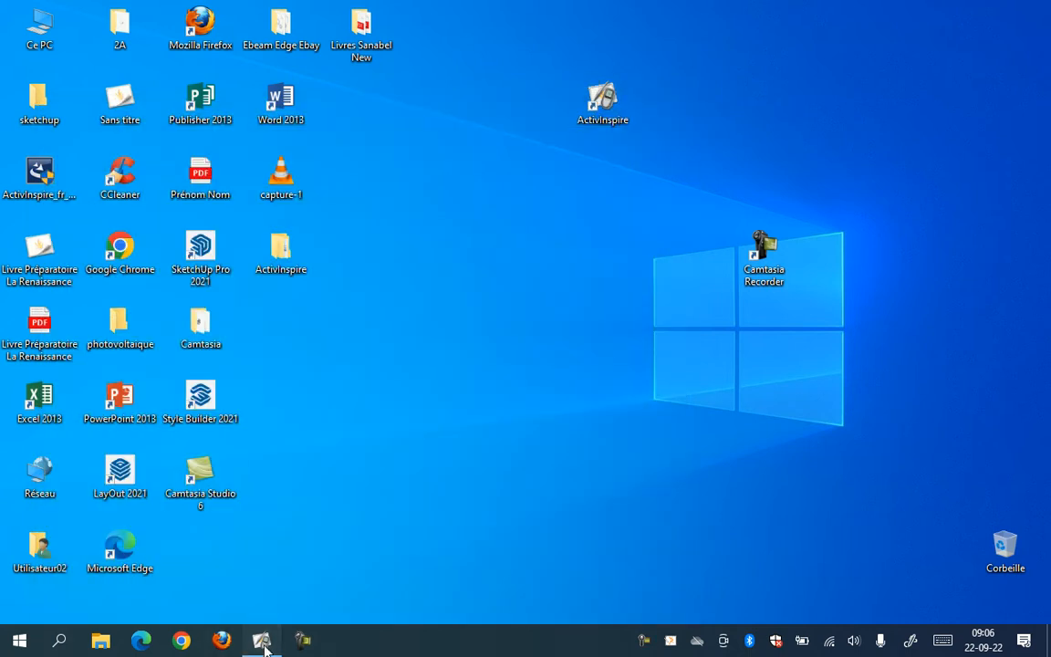
pyautogui.click(262, 642)
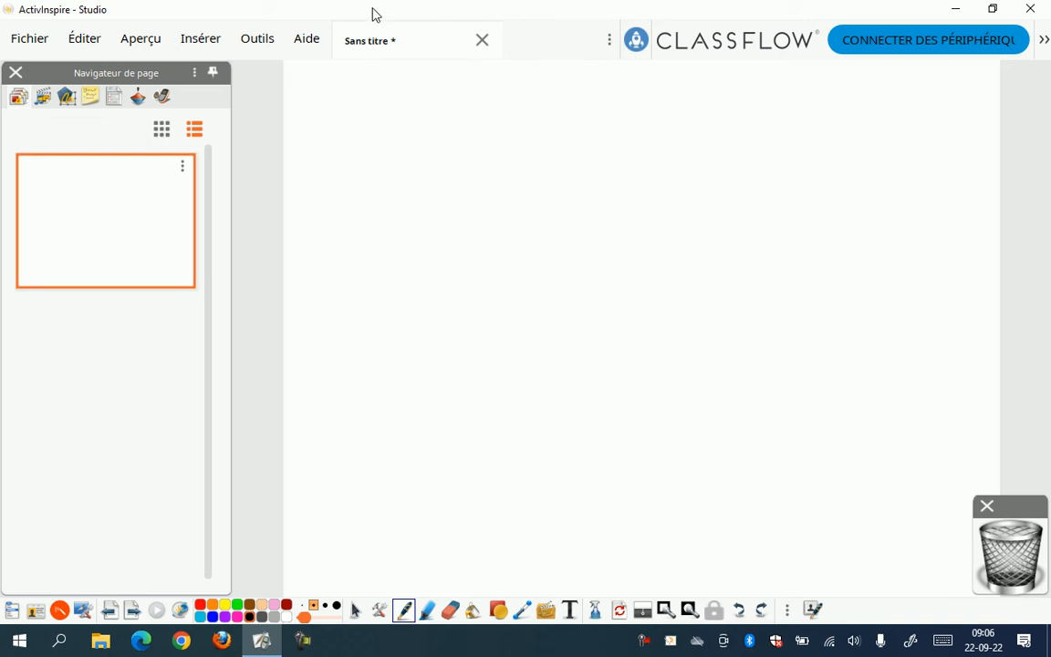
pyautogui.click(24, 38)
pyautogui.click(73, 40)
pyautogui.click(129, 44)
pyautogui.click(192, 41)
pyautogui.click(22, 41)
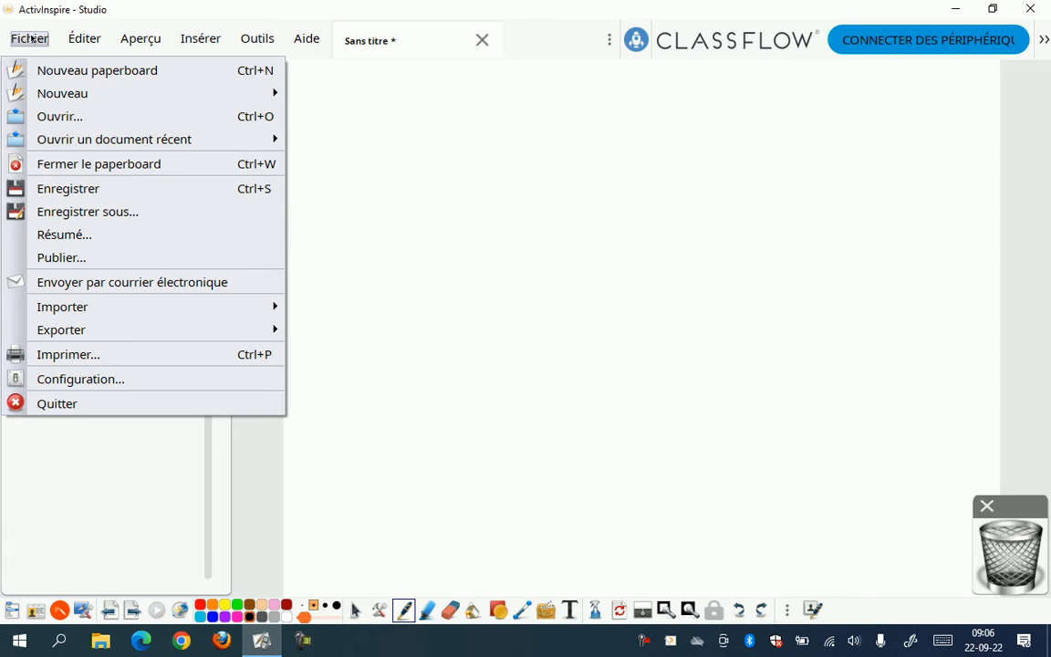
pyautogui.moveTo(87, 41)
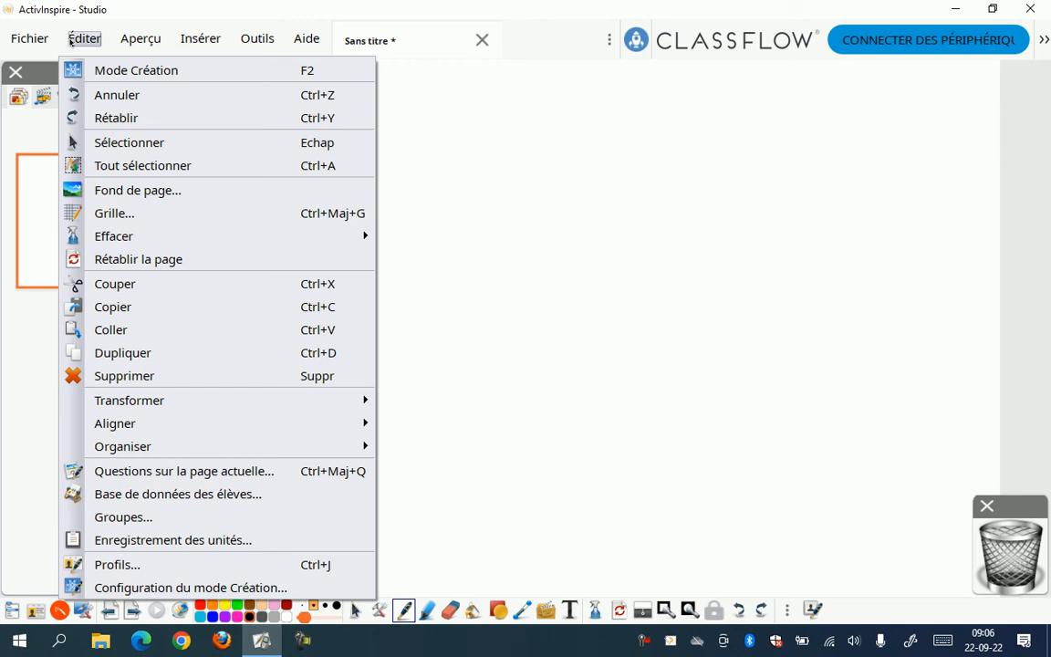
pyautogui.moveTo(30, 39)
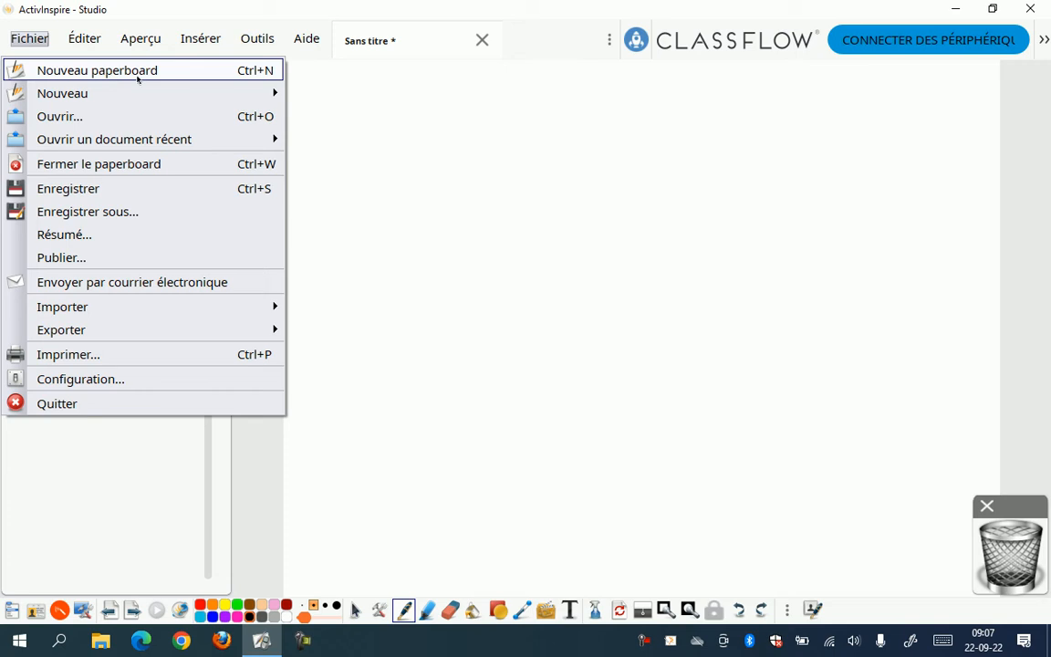
# Step: Draw a large freehand 1 in black pen in the middle of the current paperboard page
pyautogui.click(542, 337)
pyautogui.moveTo(501, 380)
pyautogui.mouseDown()
pyautogui.moveTo(588, 404)
pyautogui.moveTo(587, 431)
pyautogui.mouseUp()
# Step: Create a new paperboard and draw a large freehand 2 in black pen on its page
pyautogui.click(30, 38)
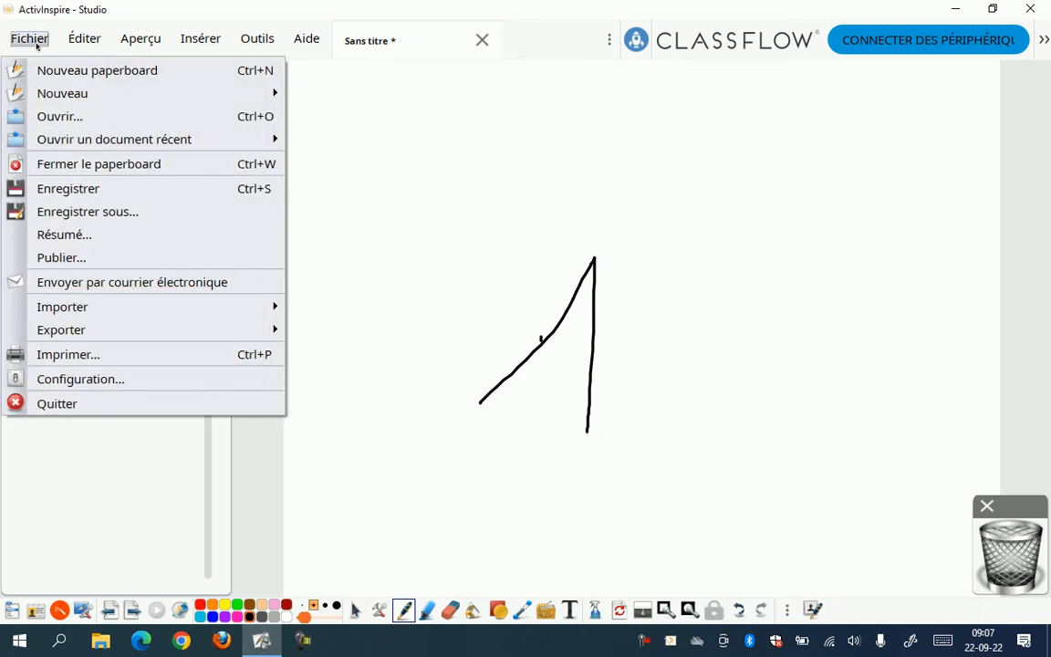
pyautogui.click(30, 73)
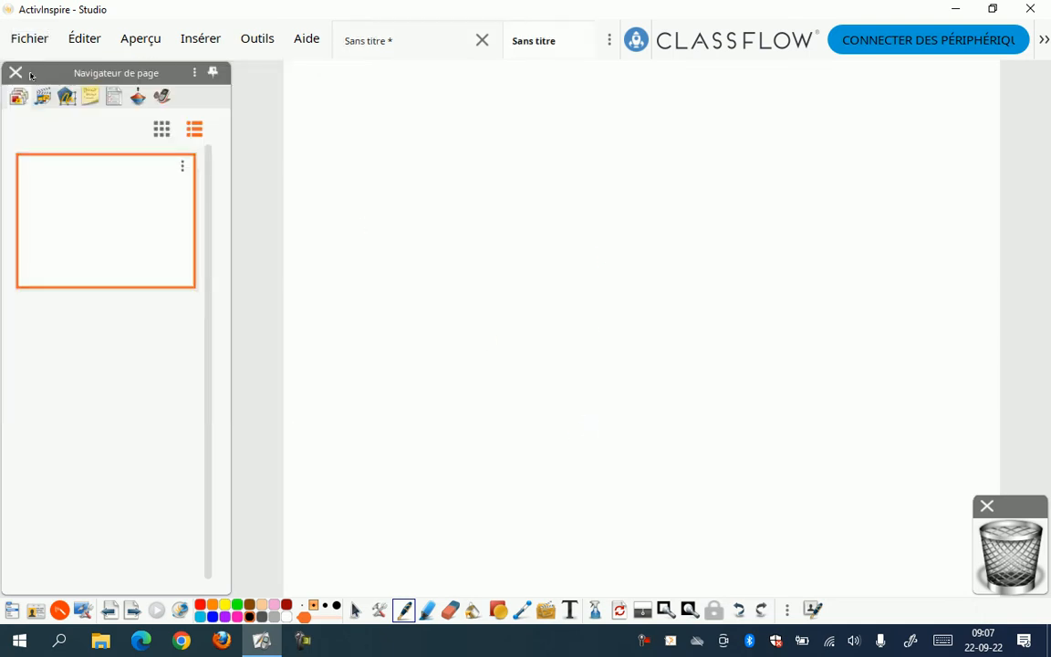
pyautogui.click(406, 45)
pyautogui.click(539, 45)
pyautogui.moveTo(619, 270)
pyautogui.mouseDown()
pyautogui.moveTo(653, 235)
pyautogui.moveTo(657, 270)
pyautogui.moveTo(608, 361)
pyautogui.moveTo(688, 366)
pyautogui.mouseUp()
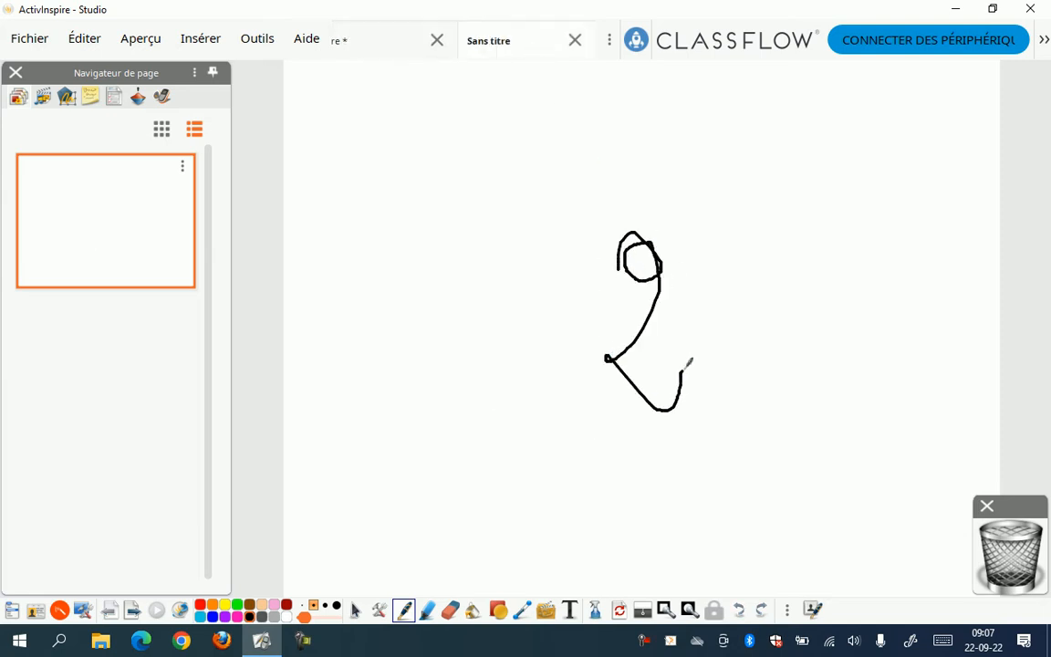
# Step: Browse the Bureau folder for existing paperboard files and leave without opening one
pyautogui.click(26, 41)
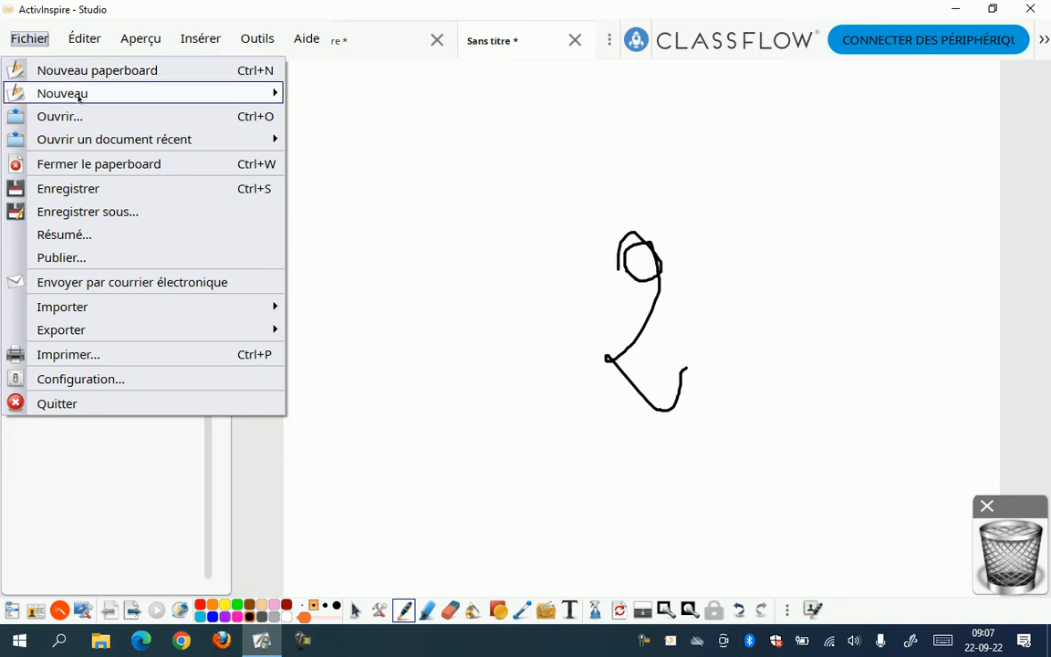
pyautogui.moveTo(73, 97)
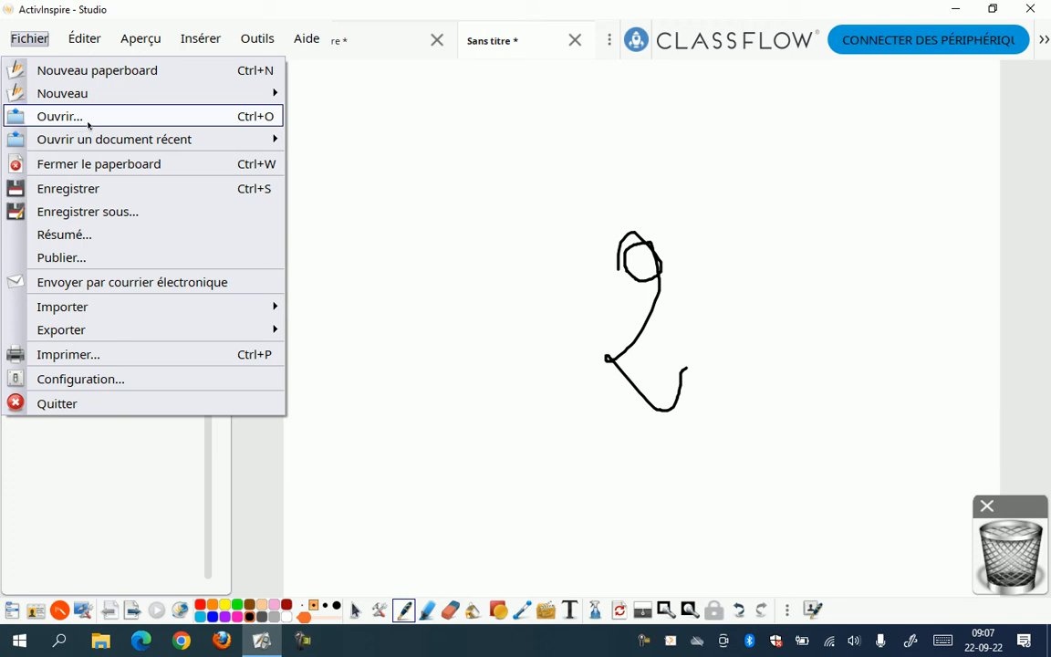
pyautogui.click(89, 120)
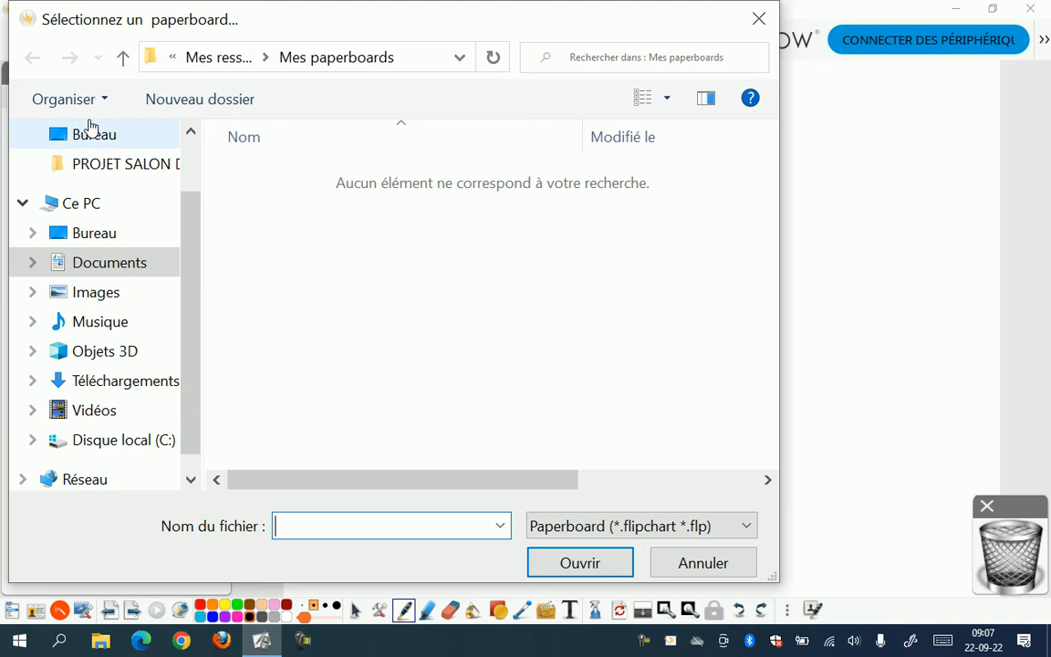
pyautogui.click(93, 234)
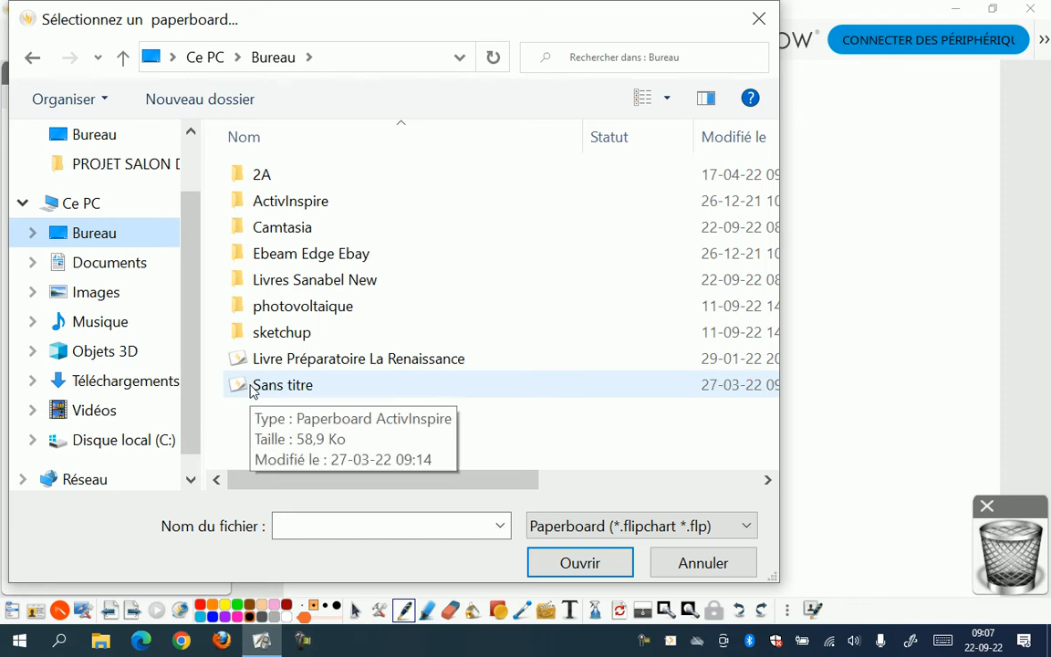
pyautogui.click(758, 18)
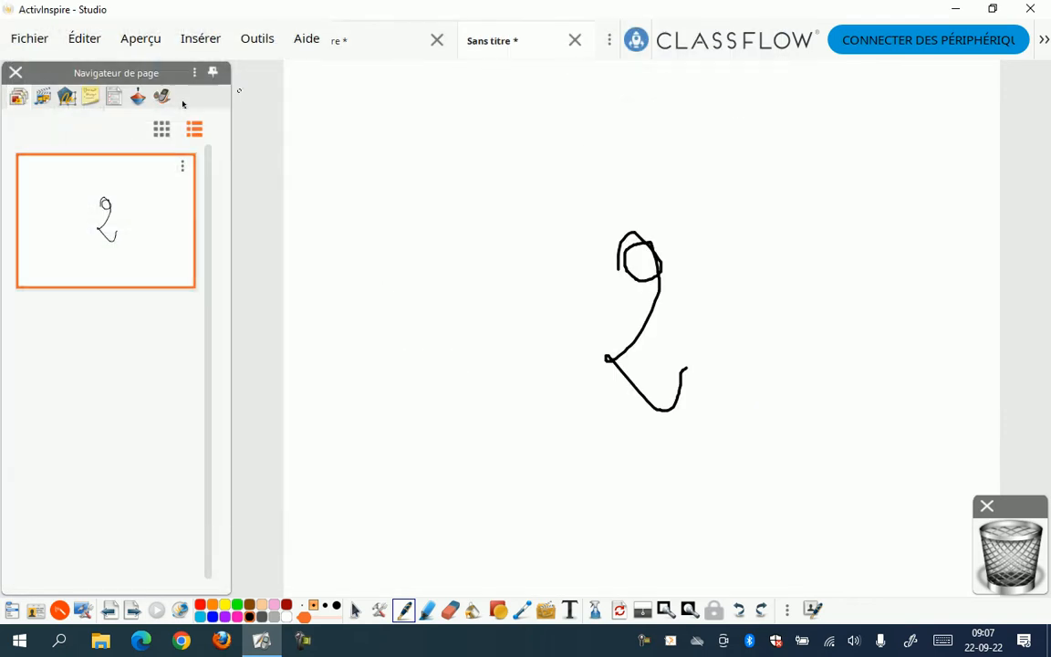
# Step: Choose the PDF file "Livre Préparatoire La Renaissance" from the Bureau folder for import as a paperboard
pyautogui.click(29, 40)
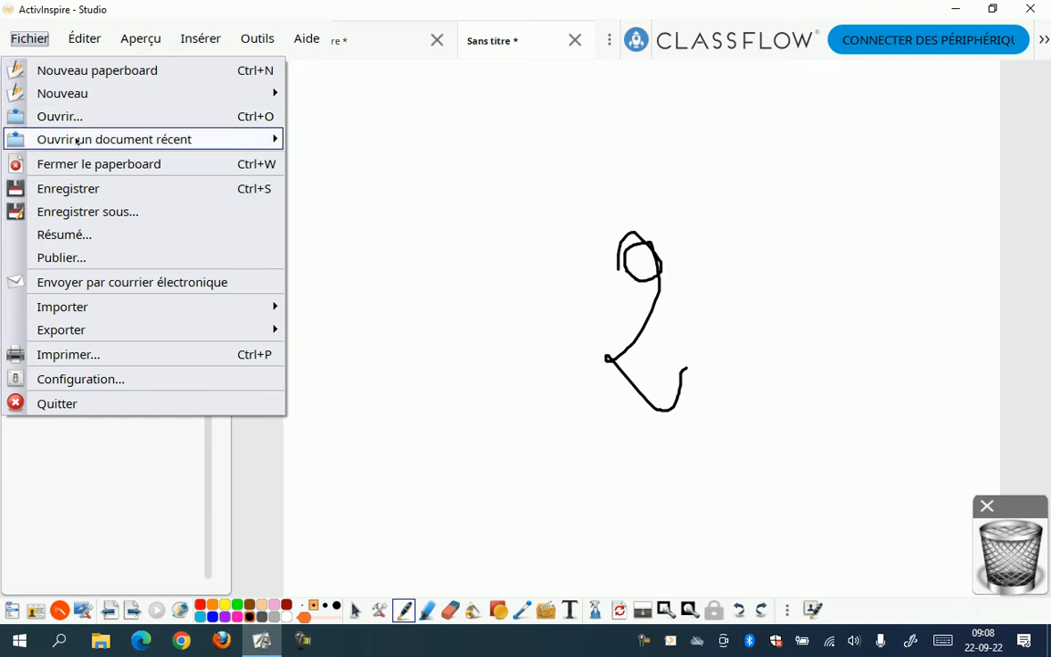
pyautogui.moveTo(77, 138)
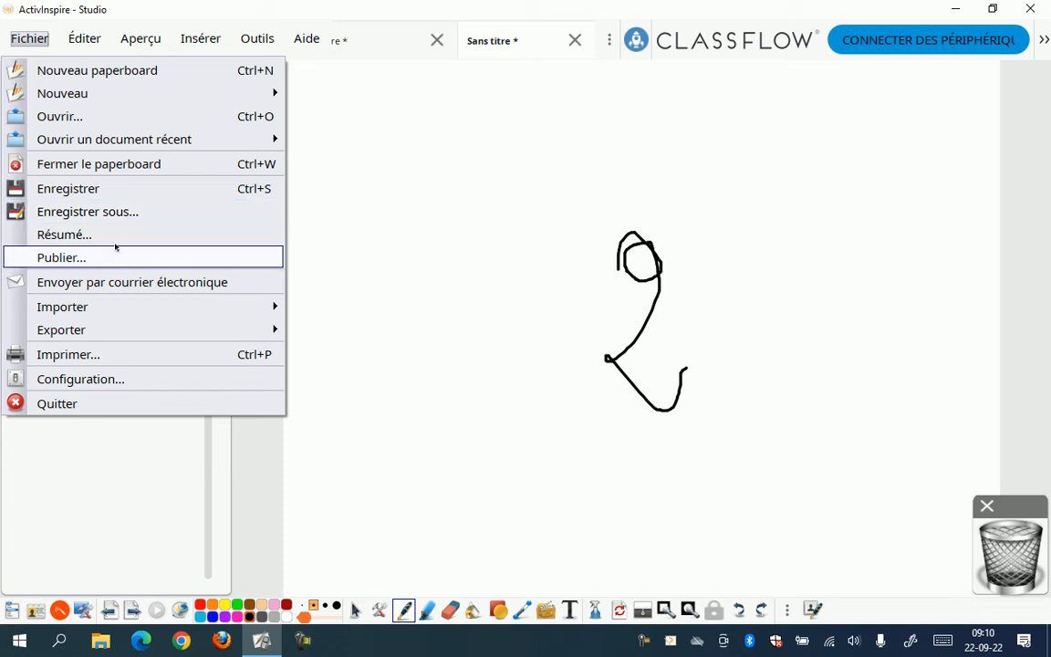
pyautogui.moveTo(103, 307)
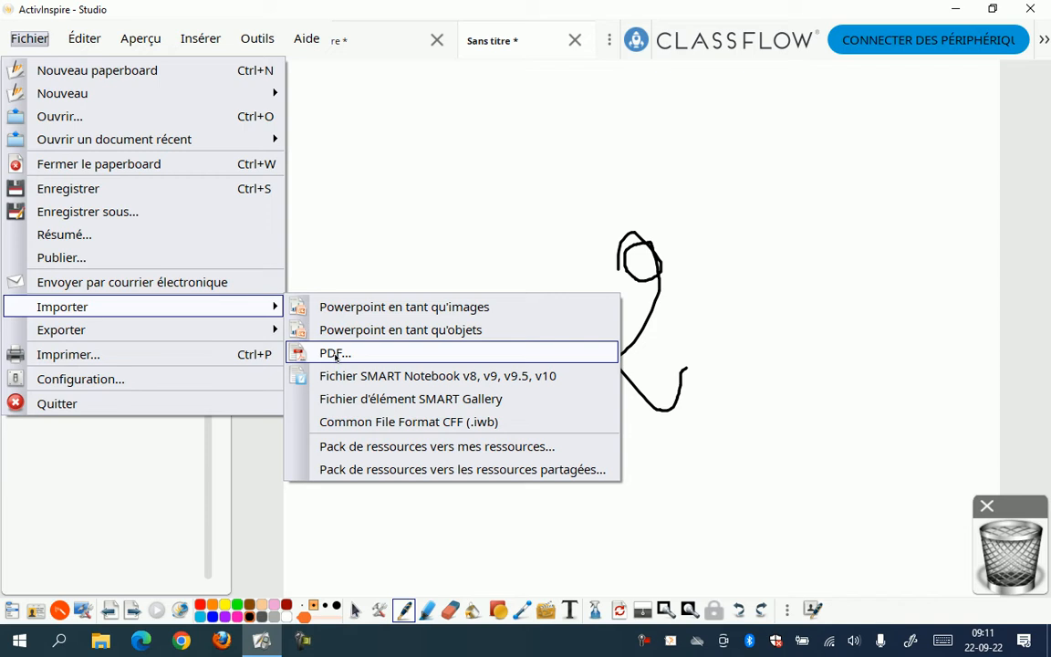
pyautogui.click(336, 355)
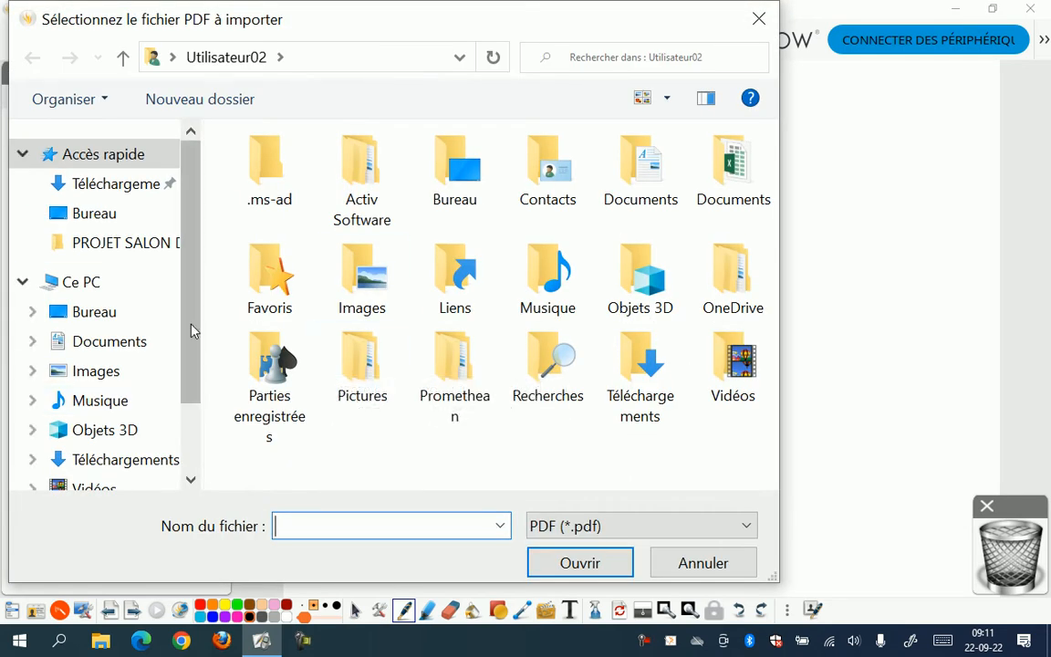
pyautogui.click(104, 219)
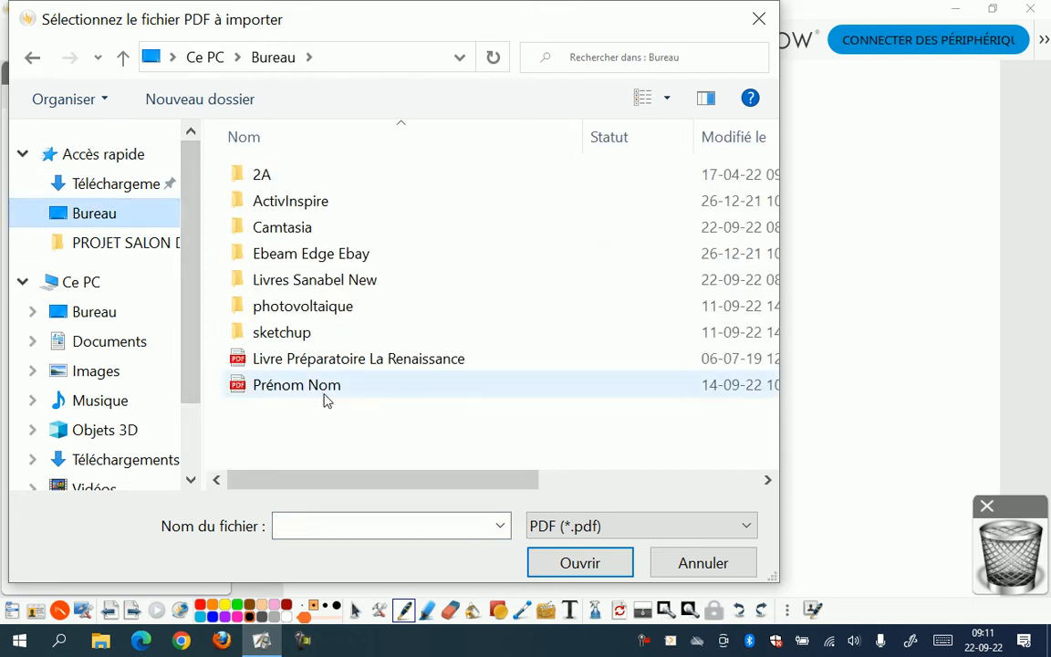
pyautogui.click(320, 370)
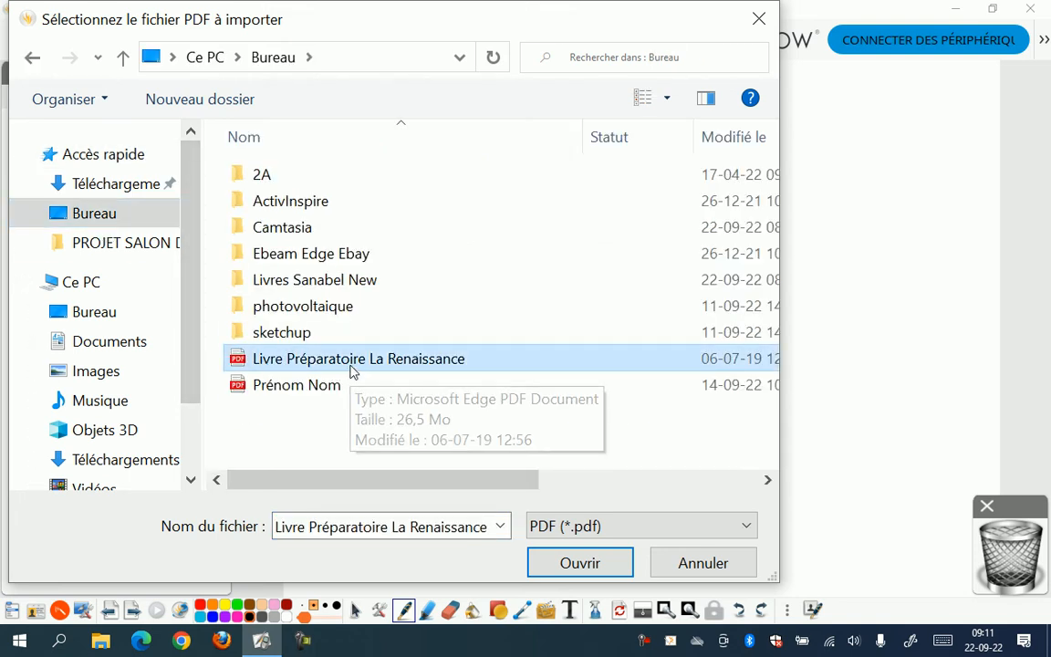
pyautogui.click(353, 365)
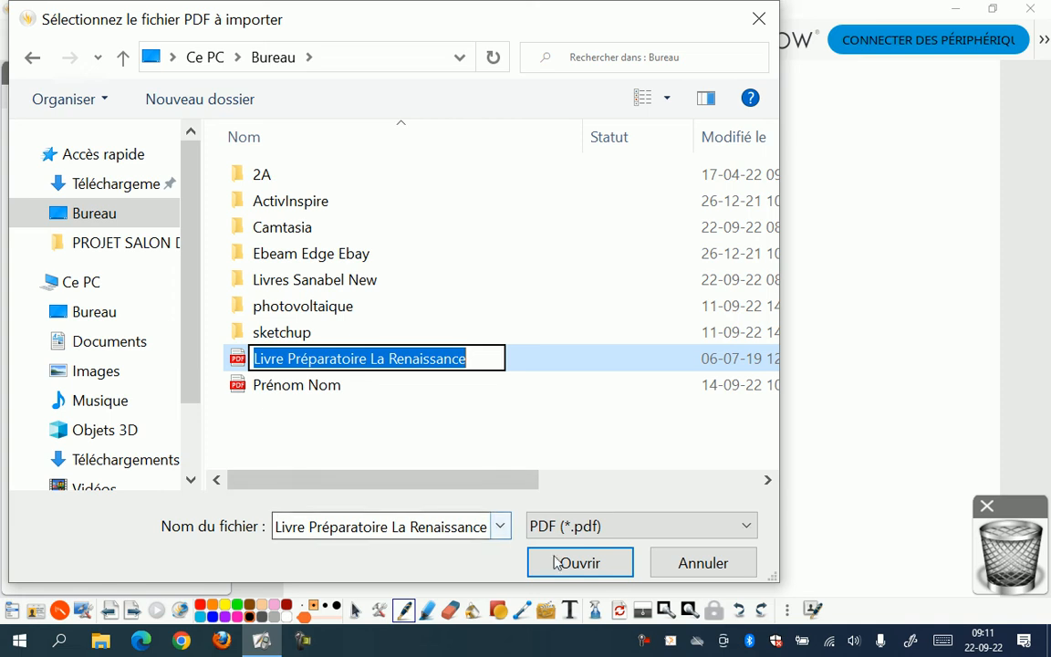
pyautogui.click(583, 567)
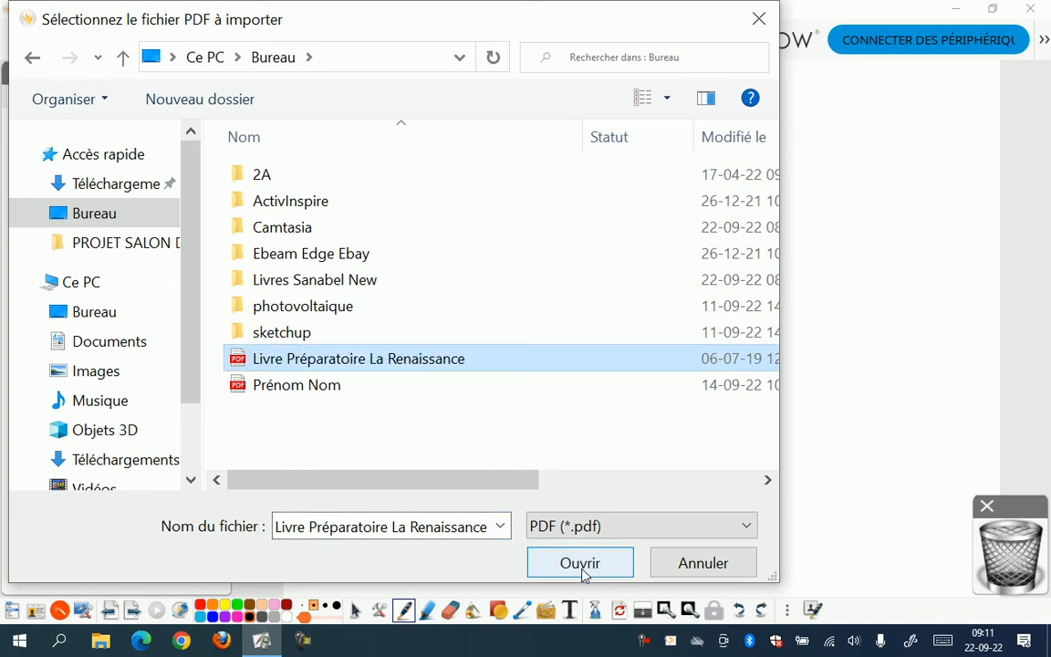
pyautogui.click(620, 566)
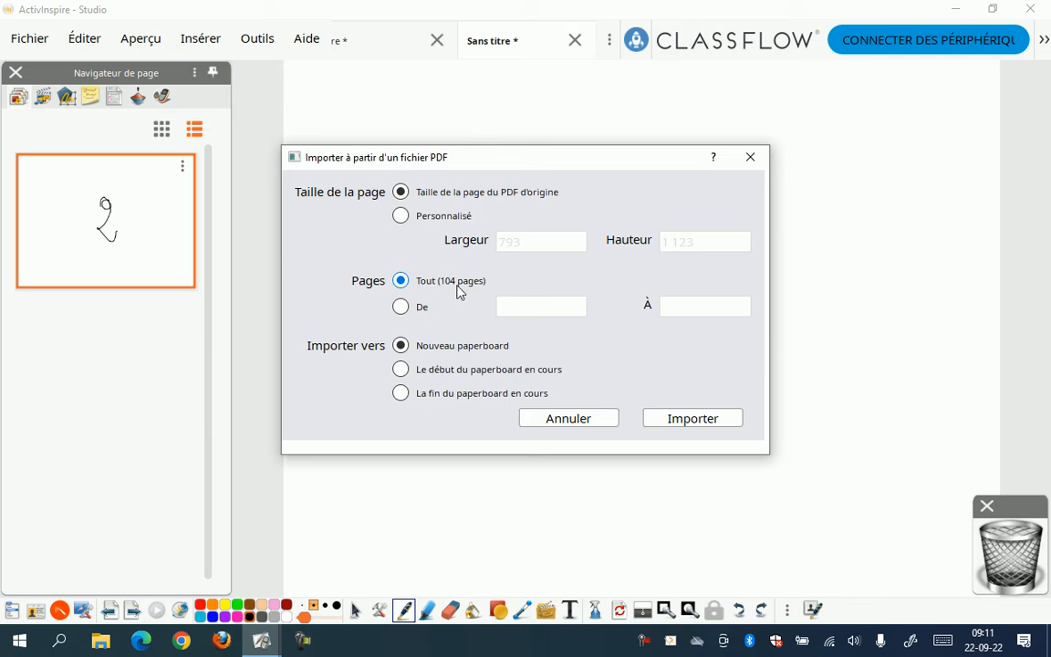
# Step: Limit the PDF import to a page range from 1 to 20
pyautogui.click(402, 308)
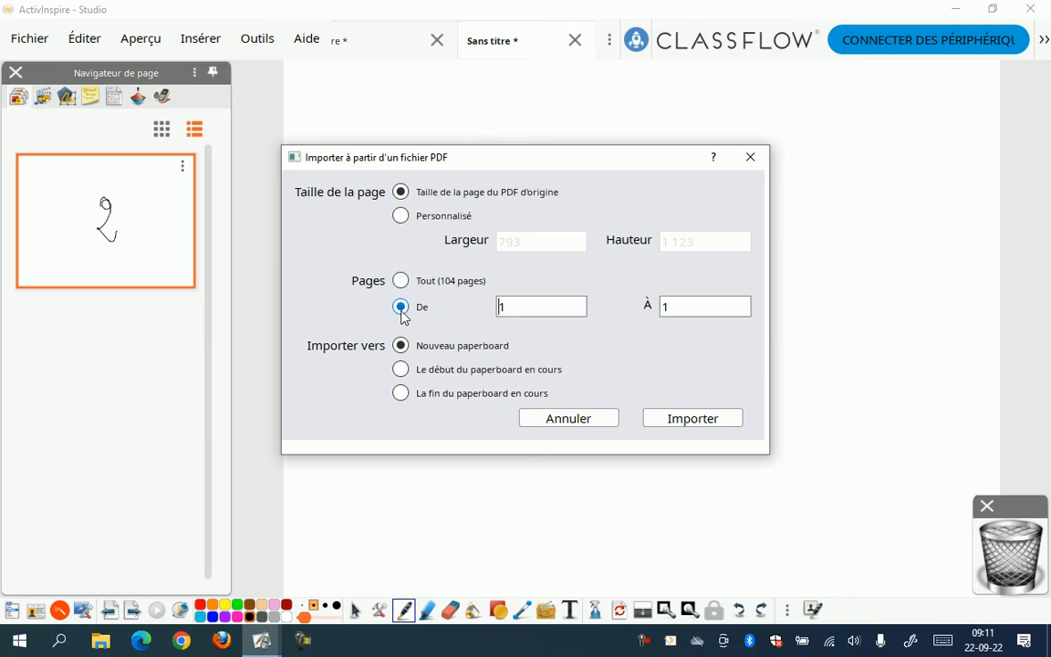
pyautogui.moveTo(542, 304); pyautogui.dragTo(454, 302)
pyautogui.moveTo(697, 307); pyautogui.dragTo(663, 310)
pyautogui.write('20')
pyautogui.moveTo(518, 146)
pyautogui.mouseDown()
pyautogui.moveTo(500, 251)
pyautogui.moveTo(513, 363)
pyautogui.mouseUp()
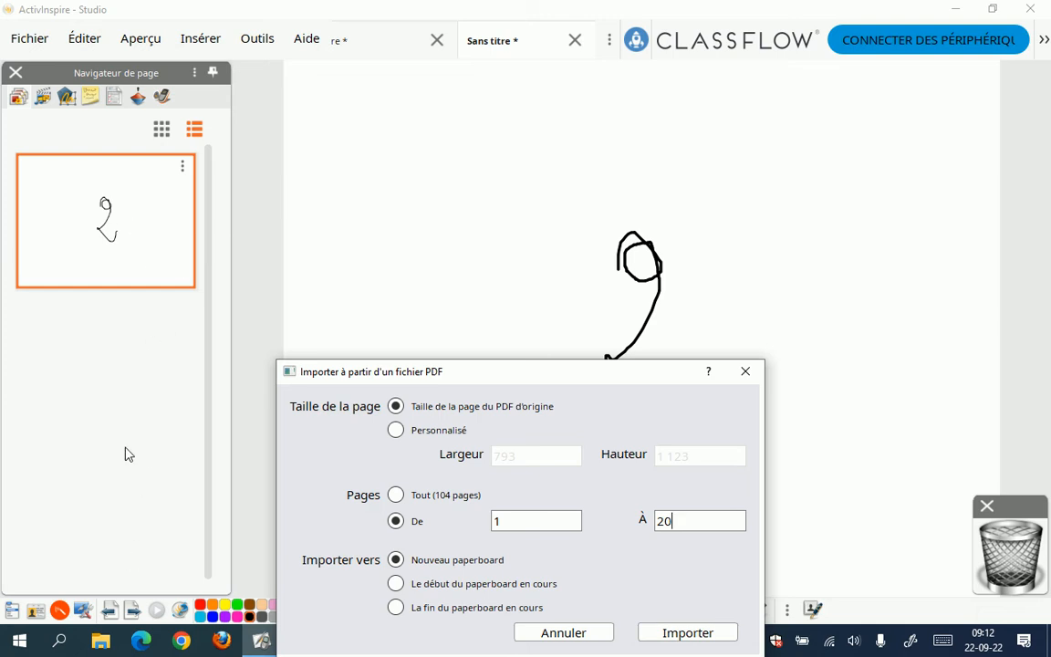
pyautogui.moveTo(492, 371); pyautogui.dragTo(469, 137)
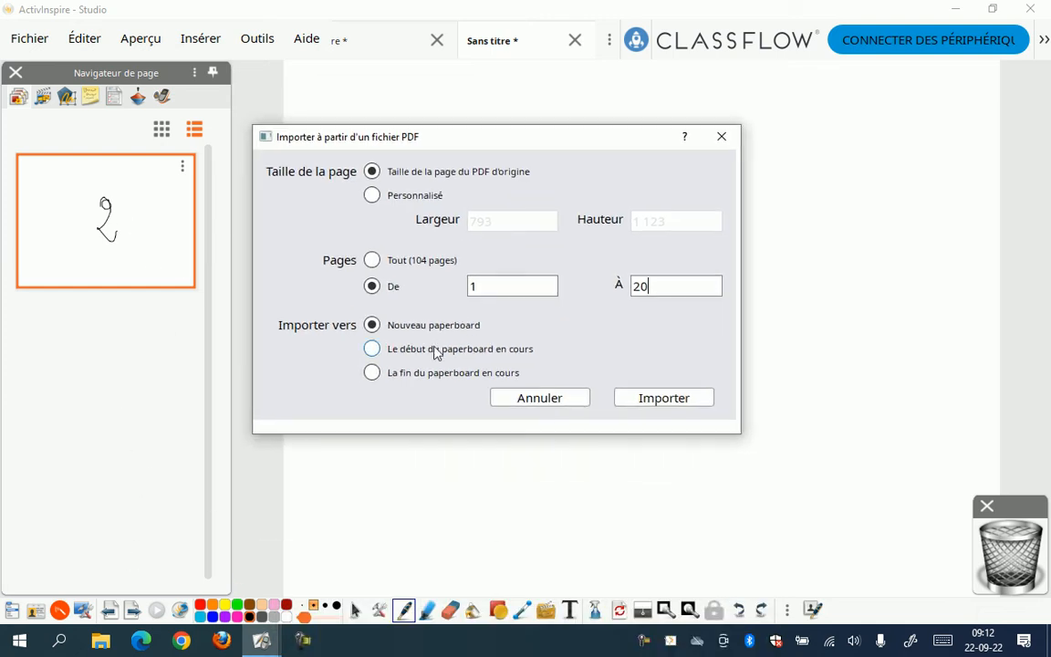
# Step: Set the import destination to a new paperboard (Nouveau paperboard) and import the PDF pages
pyautogui.click(374, 349)
pyautogui.click(370, 373)
pyautogui.click(372, 326)
pyautogui.click(640, 399)
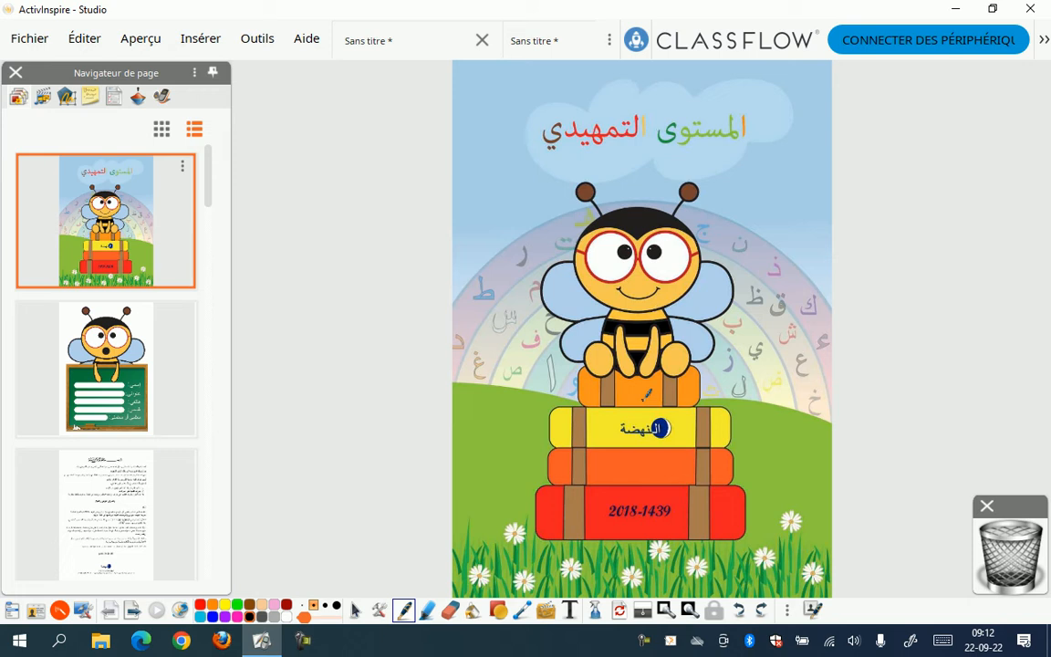
# Step: View book page 14 with the letter ب in the imported paperboard, and switch to the القاعدة النورانية paperboard
pyautogui.scroll(-20, 130, 437)
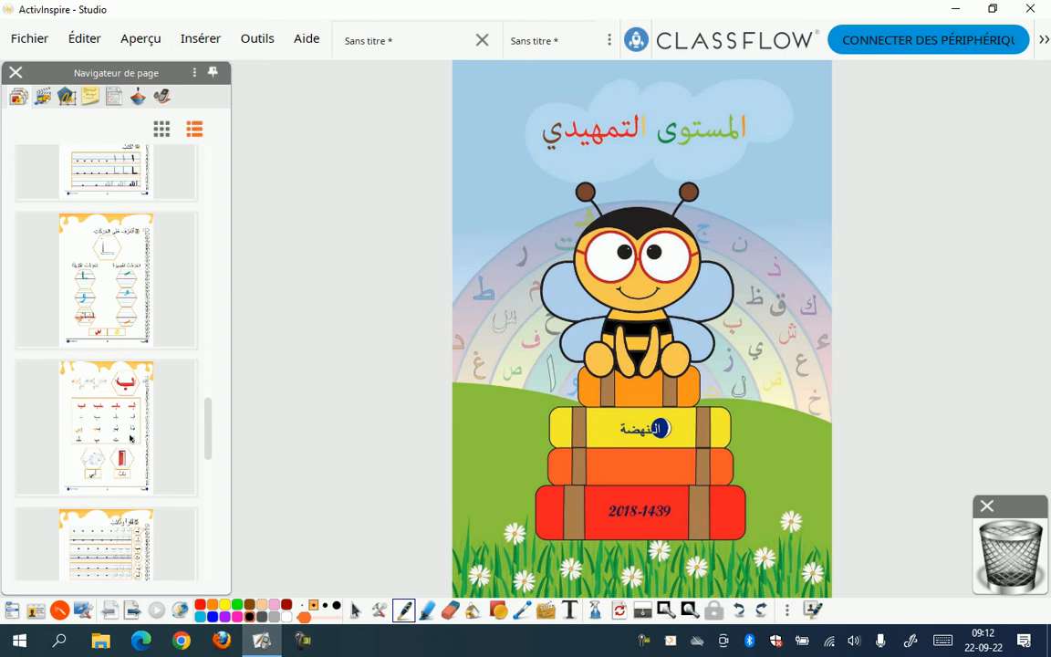
pyautogui.click(130, 426)
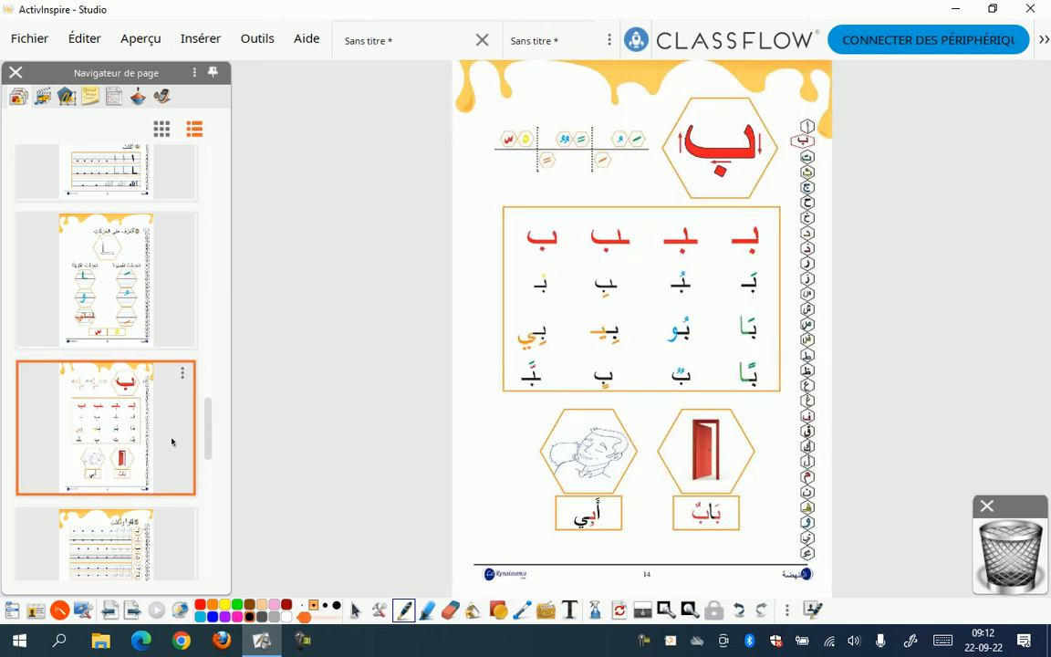
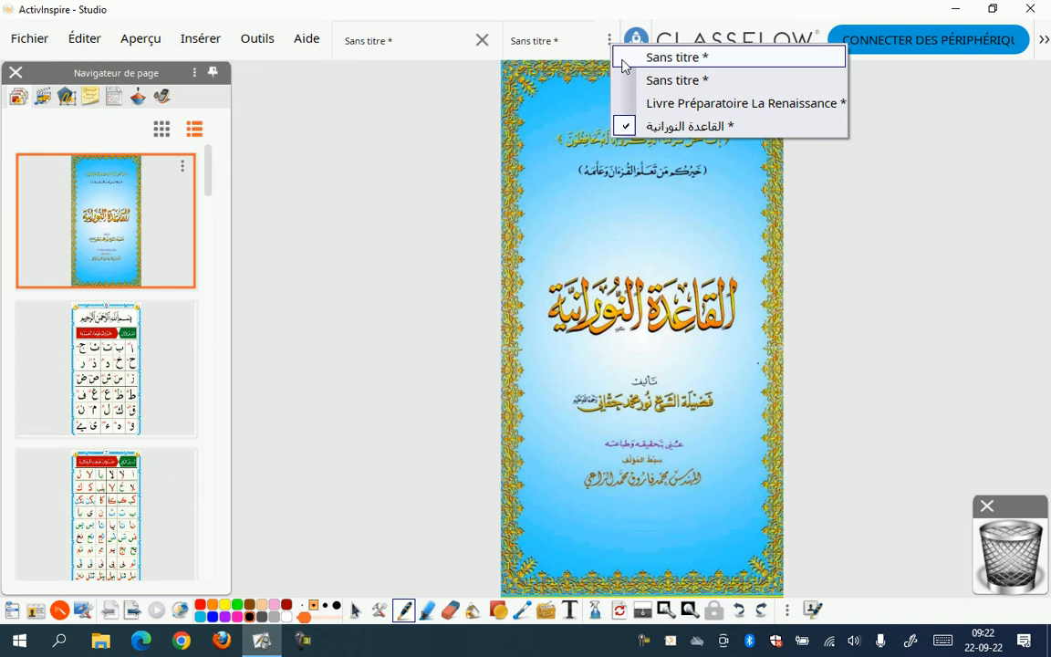
pyautogui.click(630, 125)
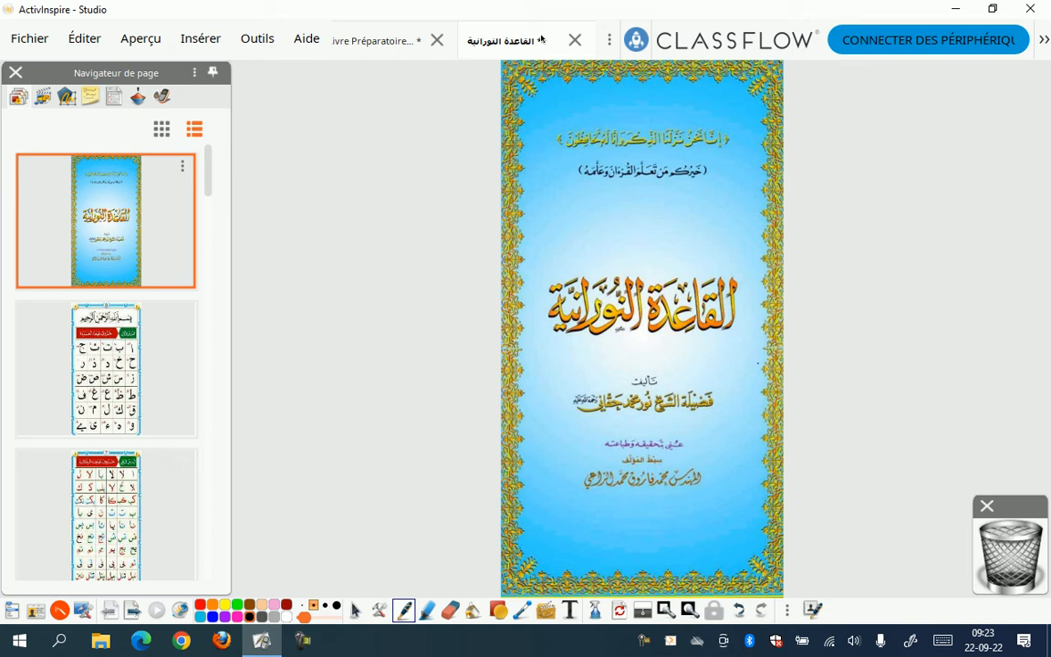
pyautogui.click(17, 44)
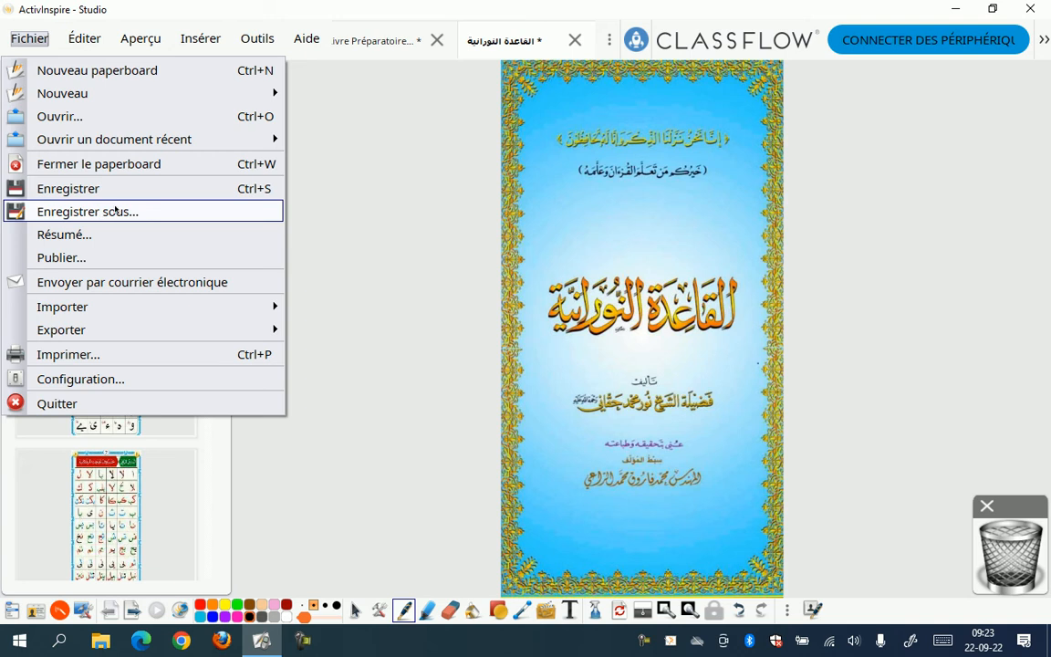
pyautogui.click(73, 188)
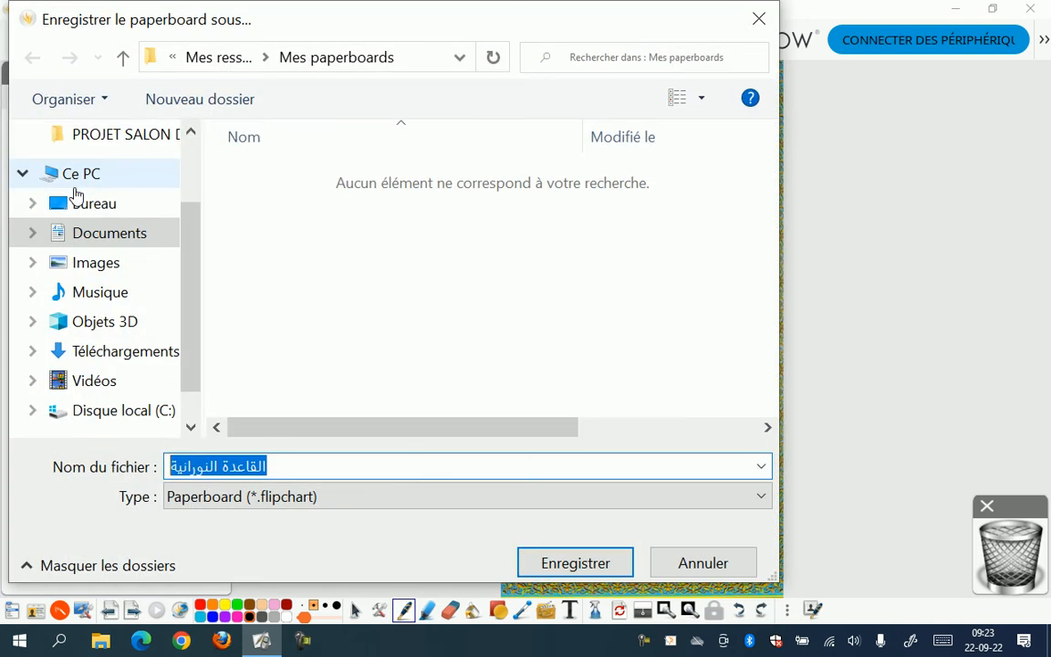
pyautogui.click(691, 564)
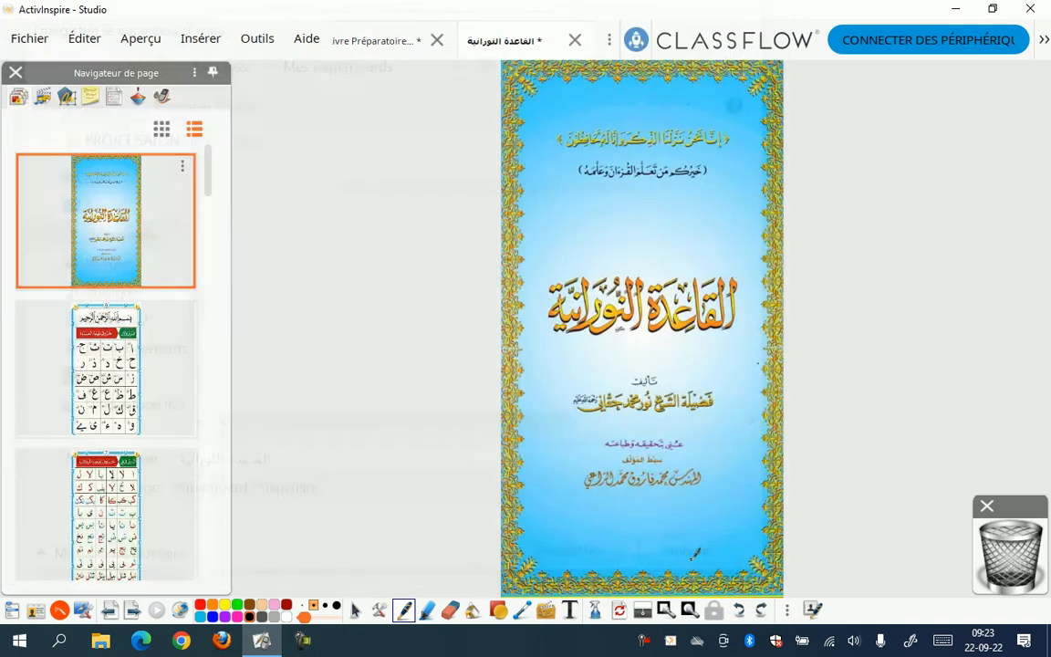
pyautogui.click(29, 38)
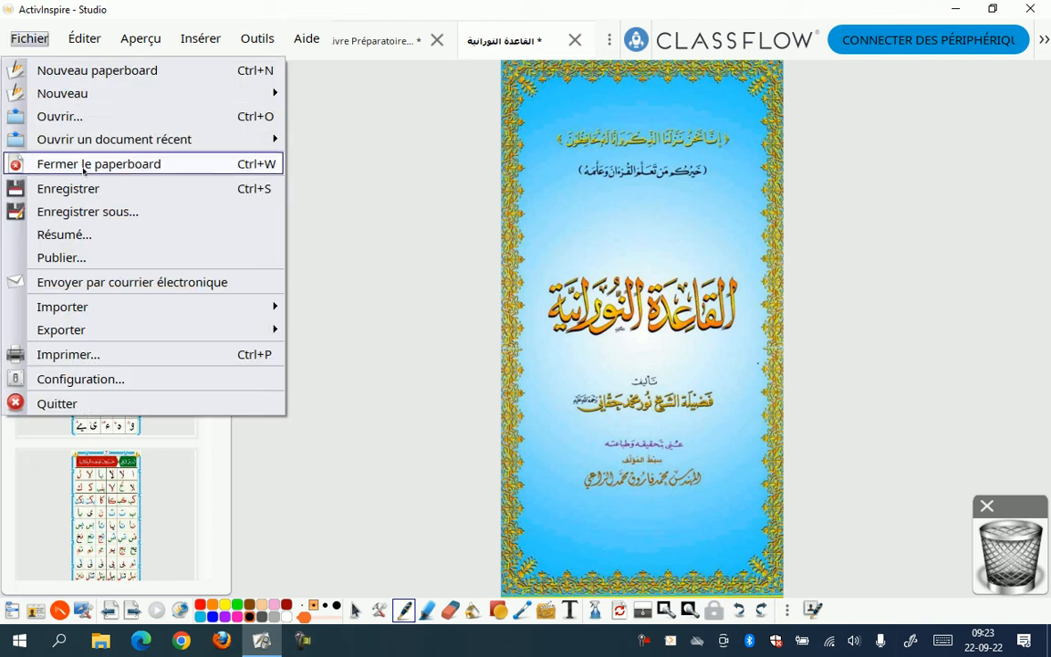
pyautogui.click(94, 216)
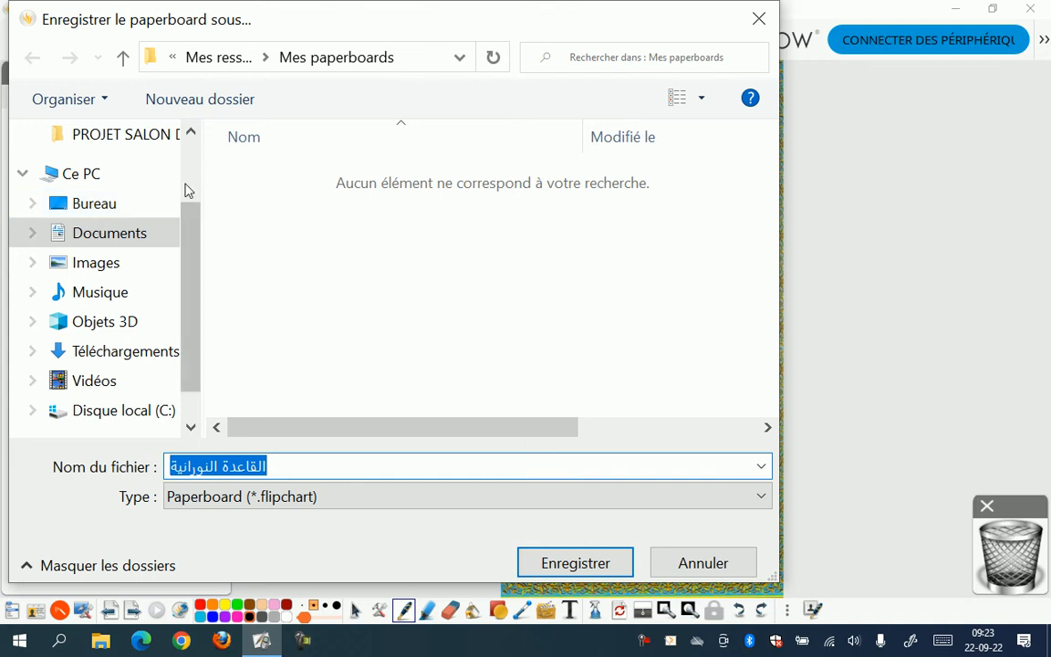
pyautogui.click(101, 211)
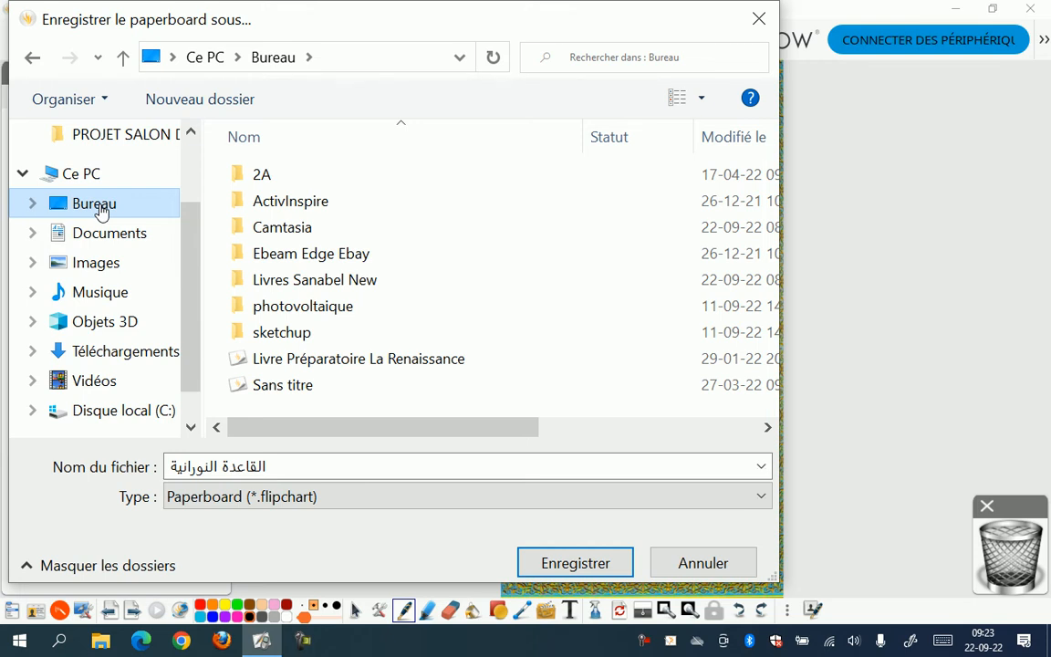
pyautogui.click(703, 563)
# Step: Save the current paperboard in the Bureau folder under the name القاعدة النورانية as a Paperboard (*.flipchart) file
pyautogui.click(29, 38)
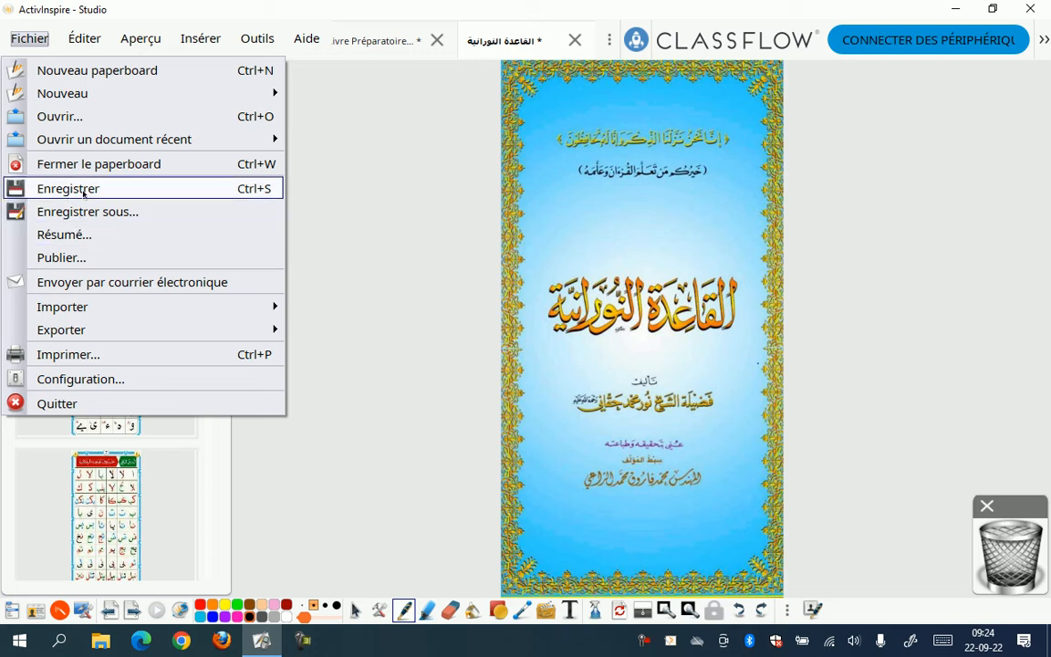
pyautogui.click(83, 189)
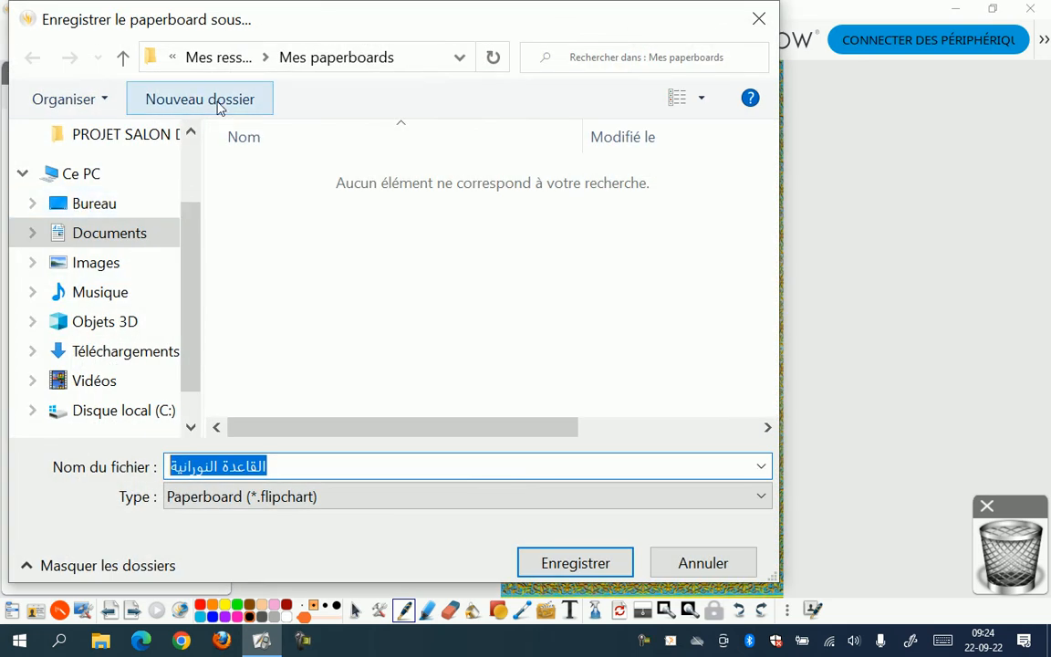
pyautogui.click(81, 204)
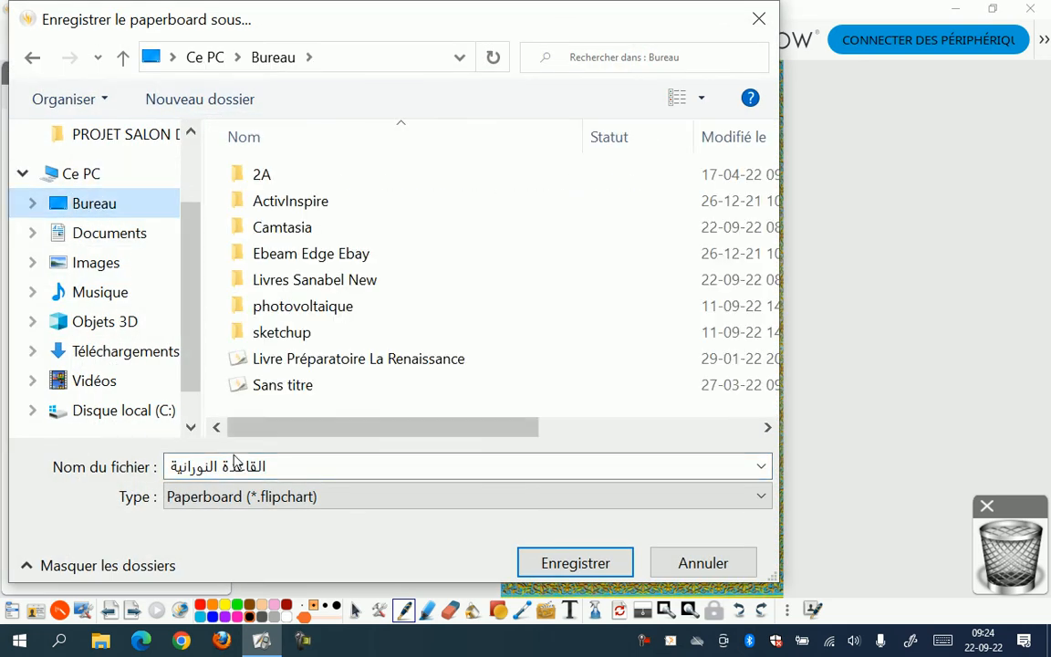
pyautogui.click(289, 469)
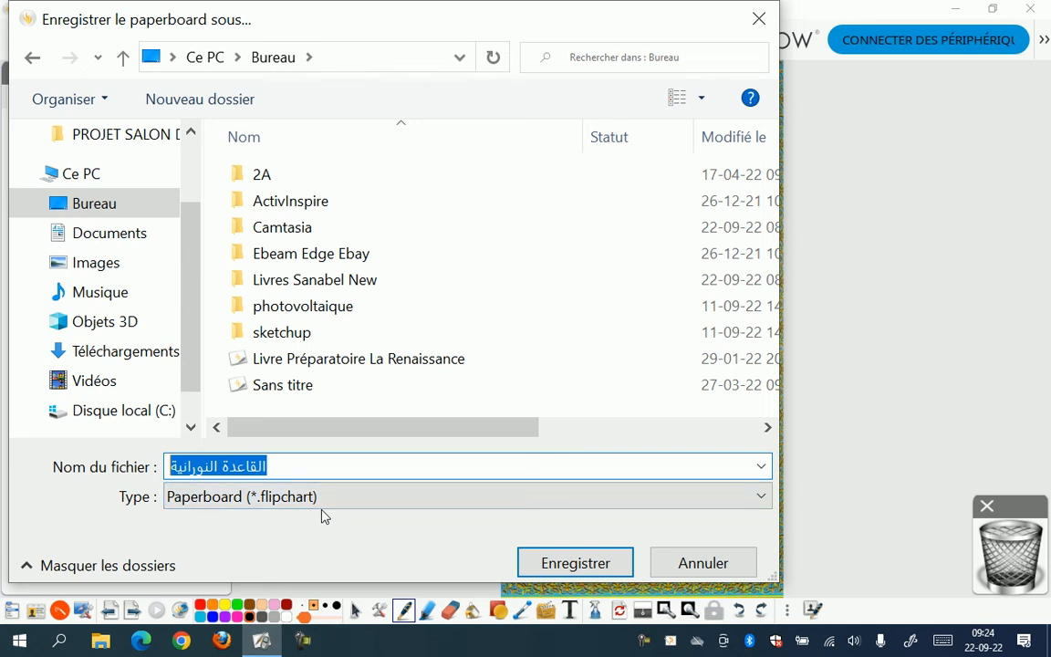
pyautogui.click(579, 563)
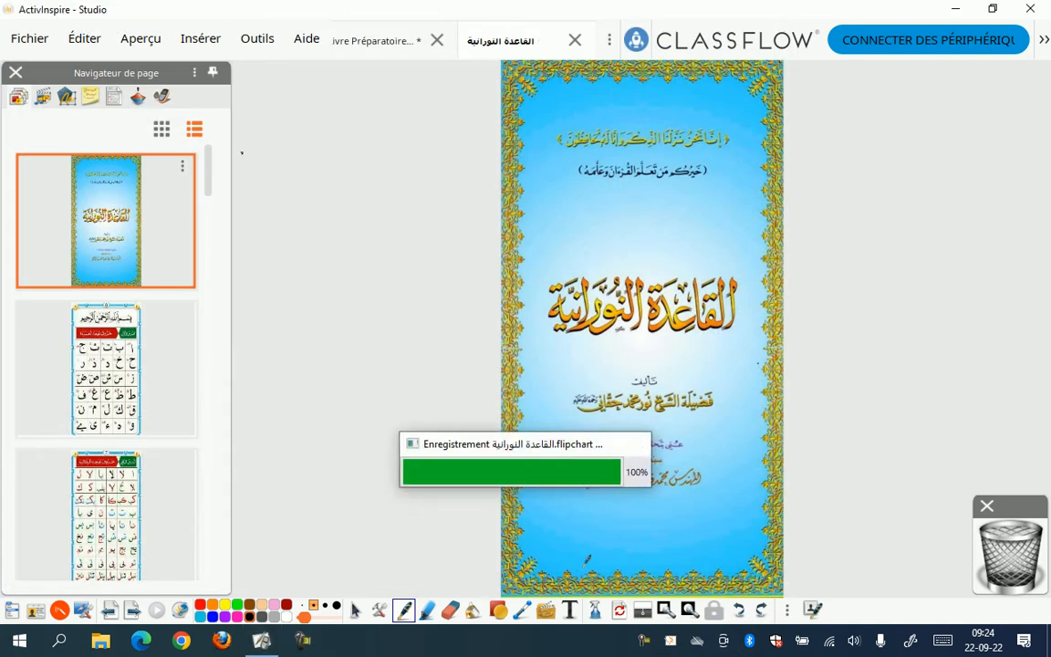
# Step: Go to the Windows desktop and place the القاعدة النورانية paperboard file mid-screen with its matching PDF directly below it
pyautogui.click(956, 8)
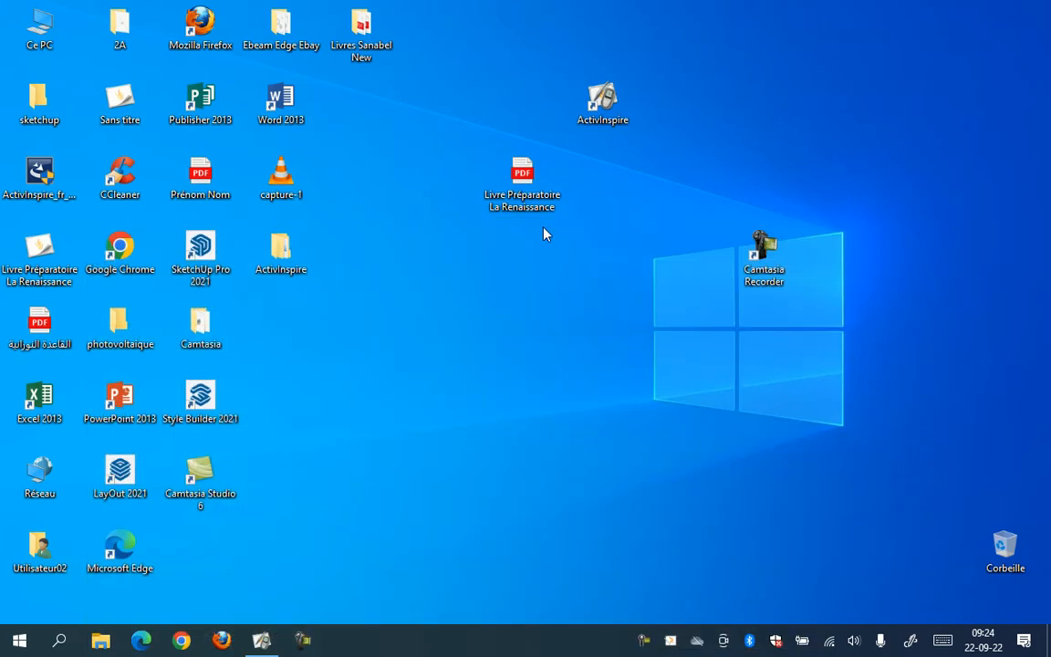
pyautogui.moveTo(216, 562); pyautogui.dragTo(534, 330)
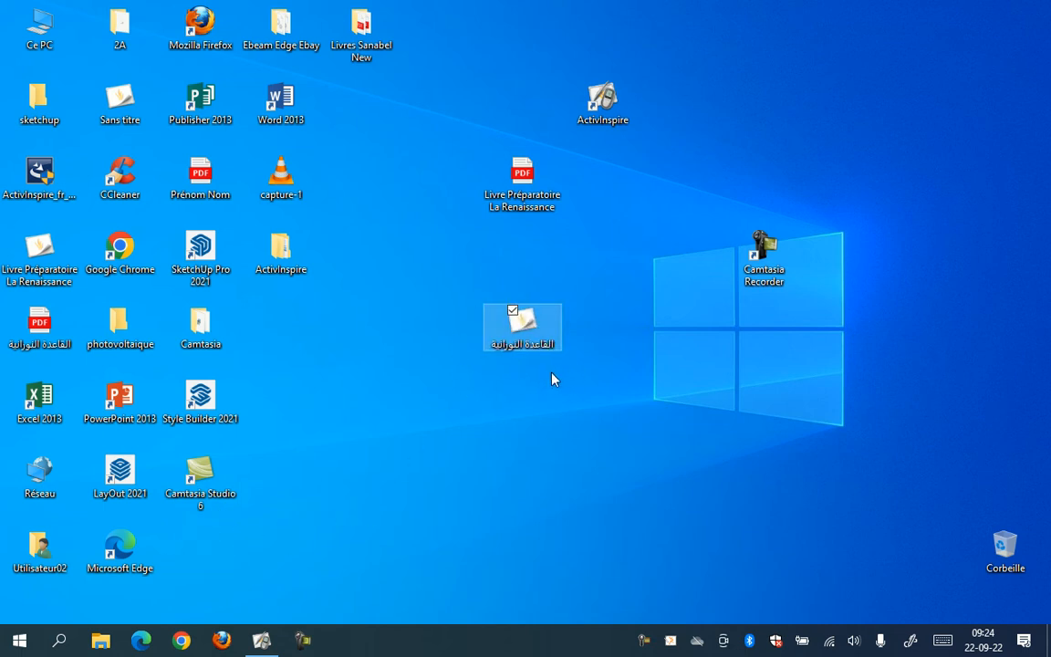
pyautogui.moveTo(40, 324); pyautogui.dragTo(527, 392)
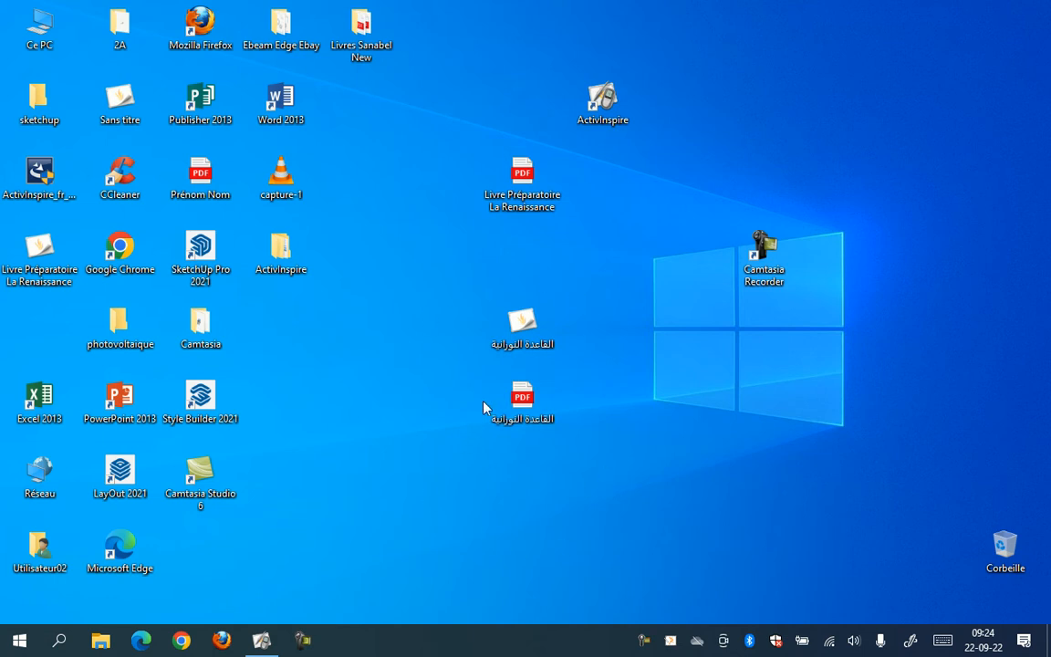
pyautogui.click(517, 321)
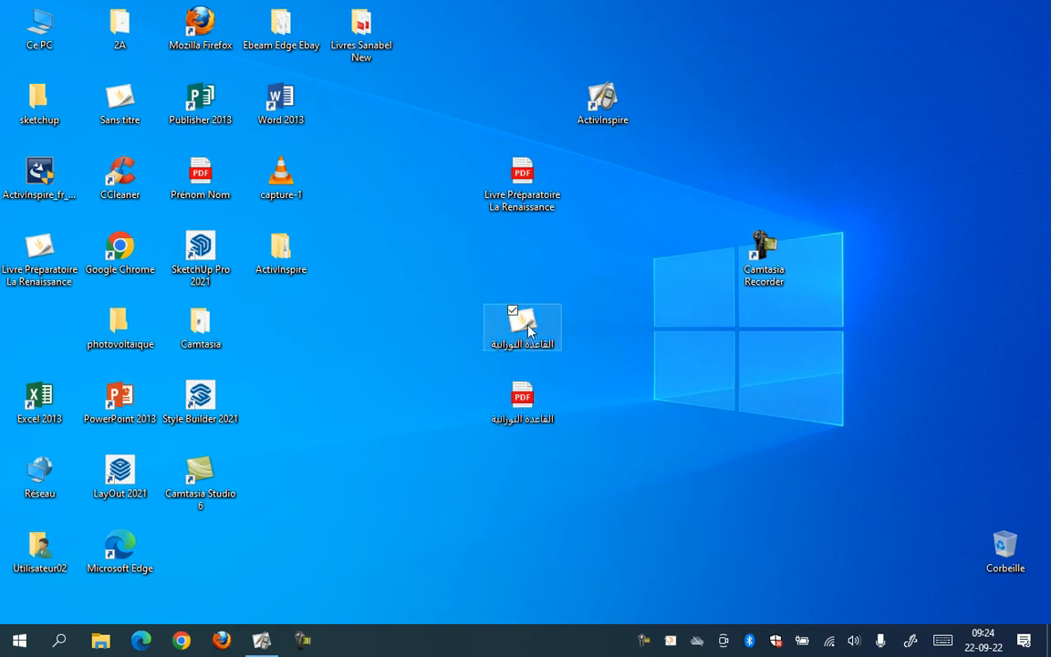
# Step: Close ActivInspire without saving the modified Sans titre paperboards, and reopen the القاعدة النورانية paperboard file from the desktop
pyautogui.click(264, 640)
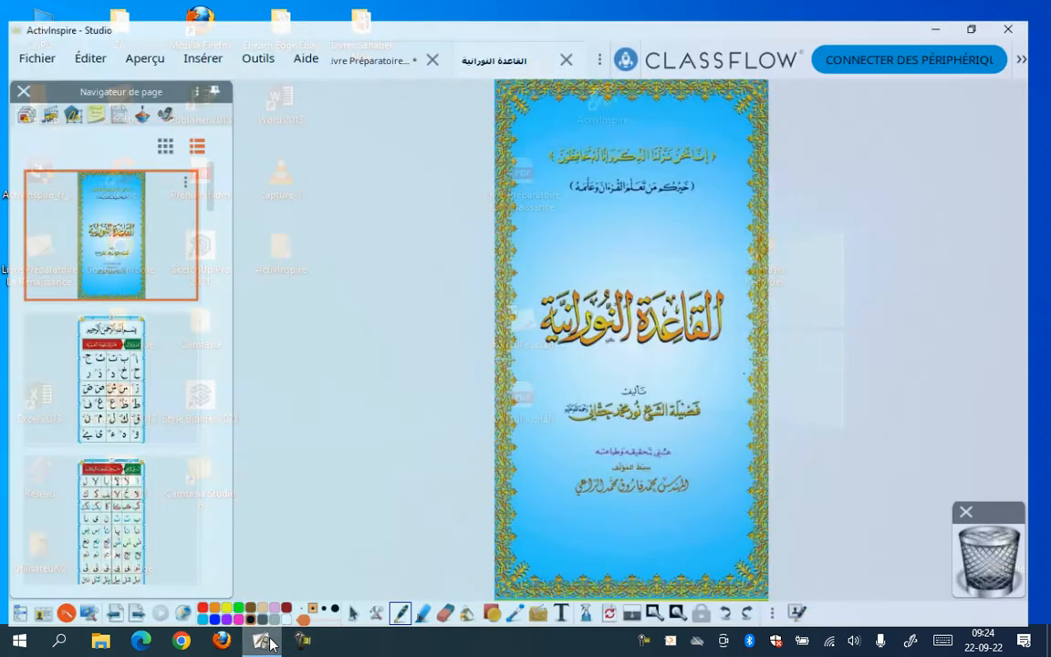
pyautogui.click(1031, 11)
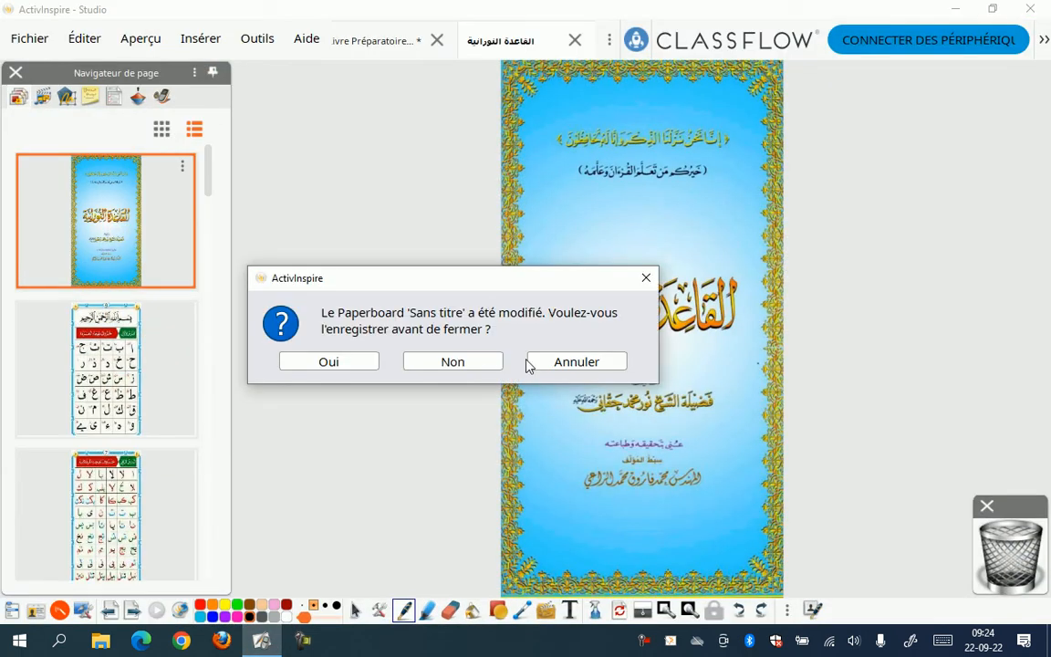
pyautogui.click(481, 370)
pyautogui.click(407, 366)
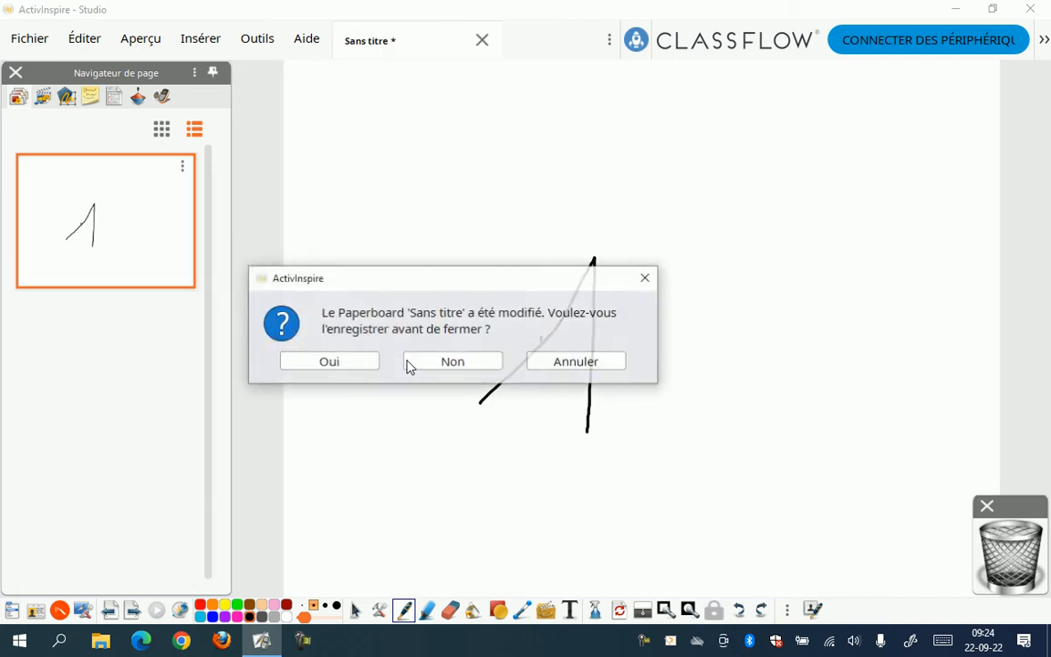
pyautogui.click(483, 363)
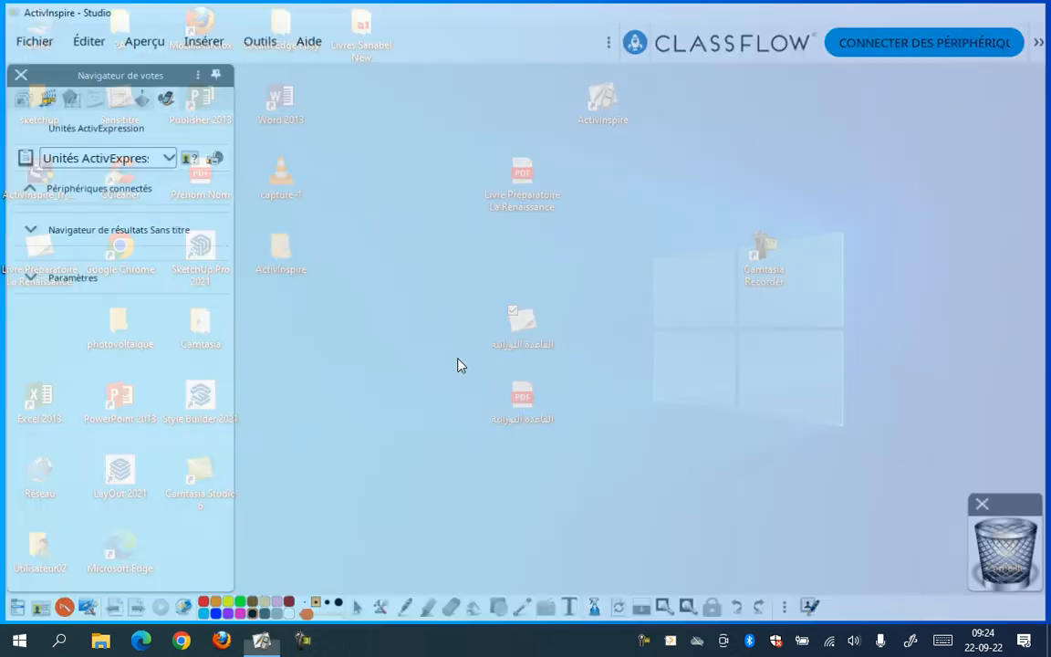
pyautogui.doubleClick(519, 332)
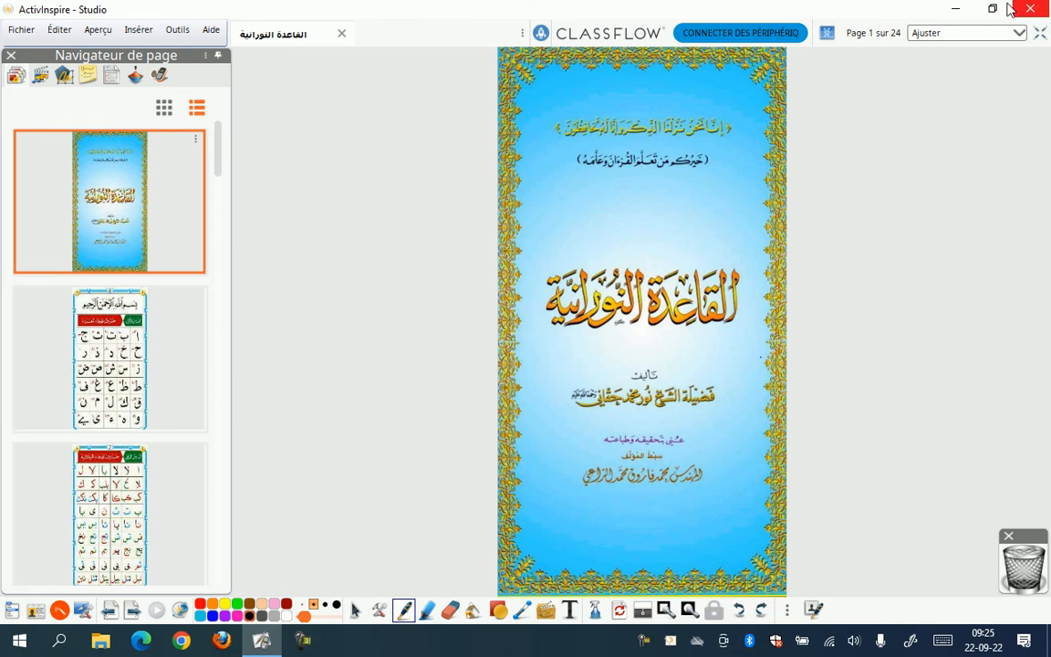
# Step: Minimize the paperboard, open the القاعدة النورانية PDF from the desktop and go to the الدرس الثاني page
pyautogui.click(956, 8)
pyautogui.doubleClick(523, 402)
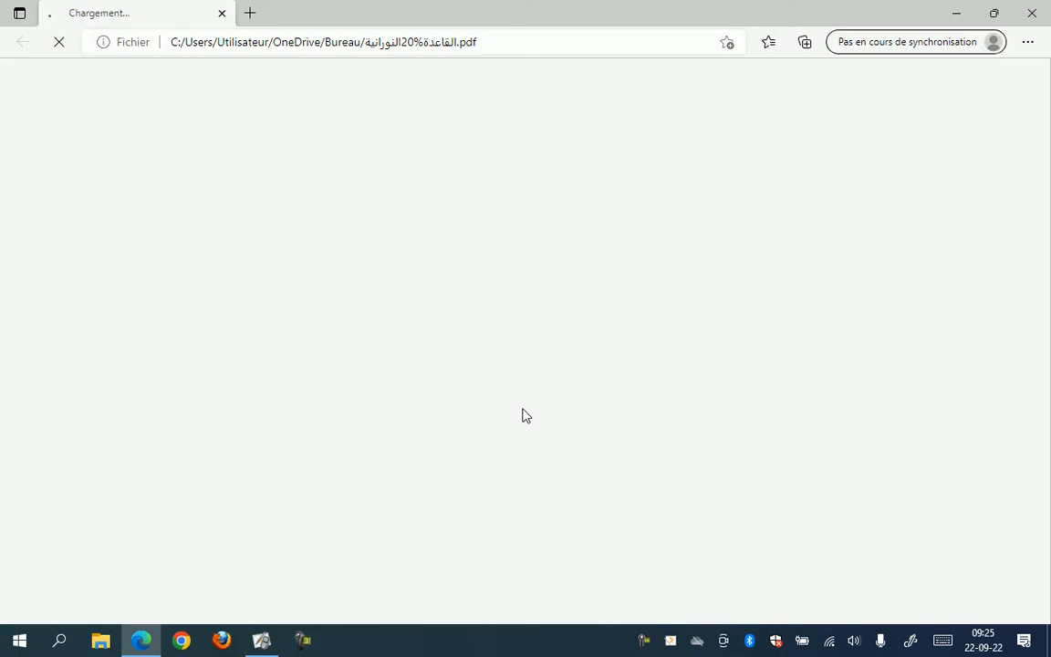
pyautogui.scroll(-15, 517, 368)
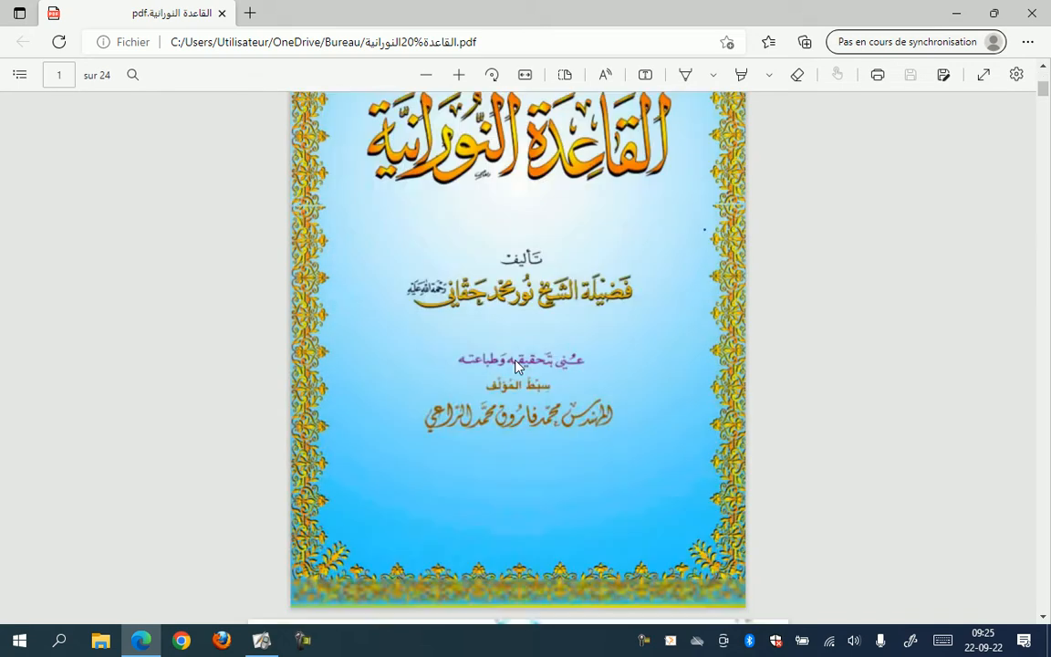
pyautogui.scroll(-8, 534, 370)
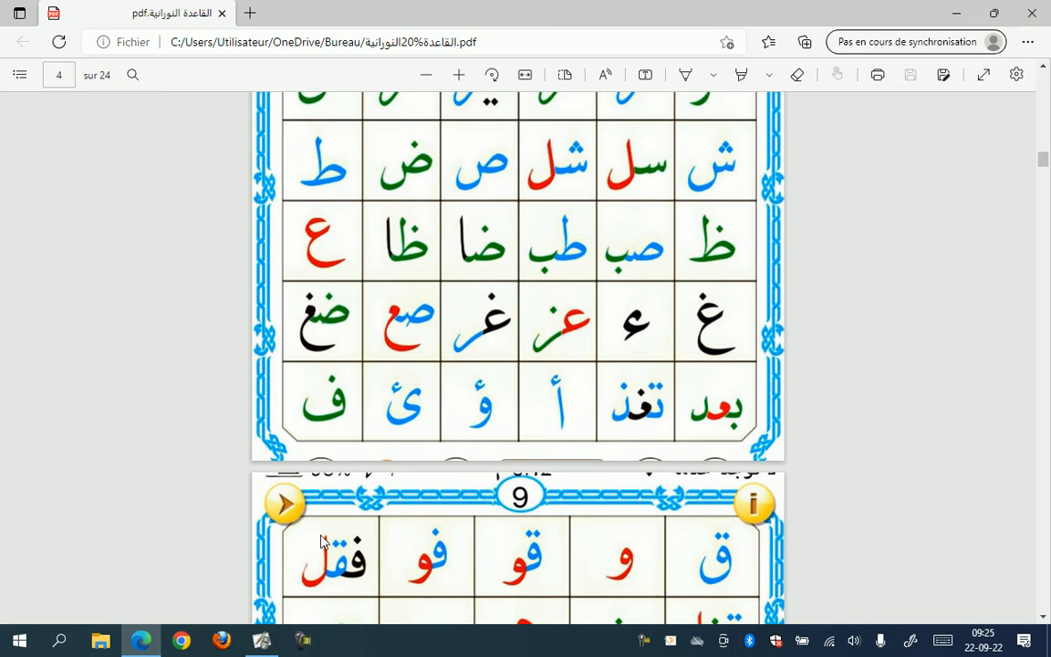
pyautogui.scroll(7, 347, 527)
pyautogui.scroll(4, 345, 522)
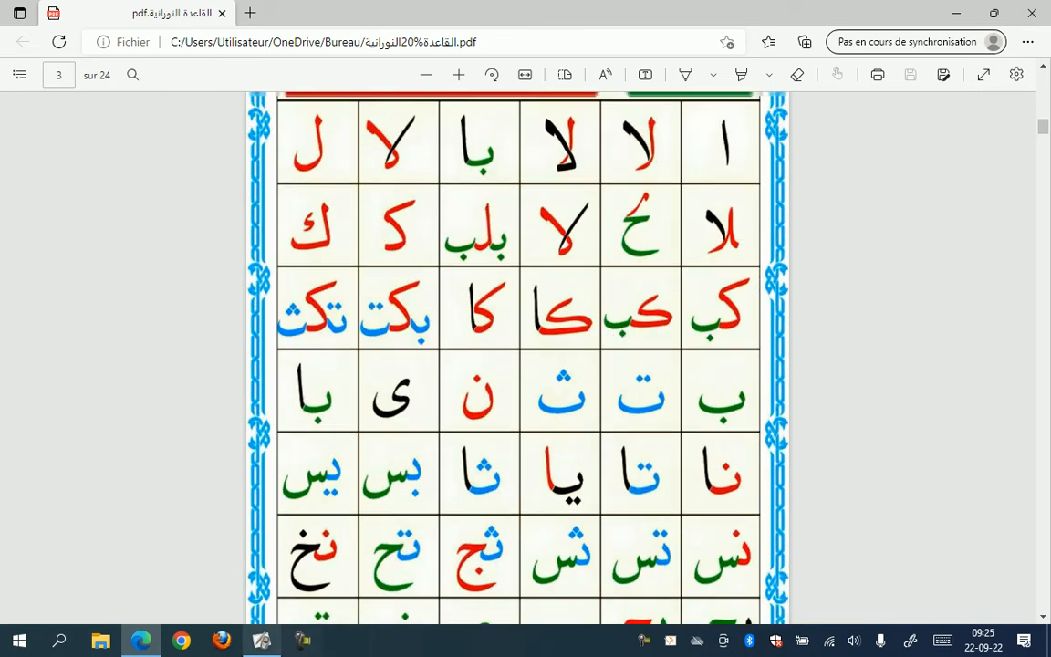
pyautogui.scroll(1, 418, 369)
pyautogui.scroll(1, 417, 369)
pyautogui.scroll(-1, 419, 369)
# Step: Switch back to ActivInspire, turn on desktop annotation and draw a freehand circle around the letter ى on the PDF page
pyautogui.click(266, 642)
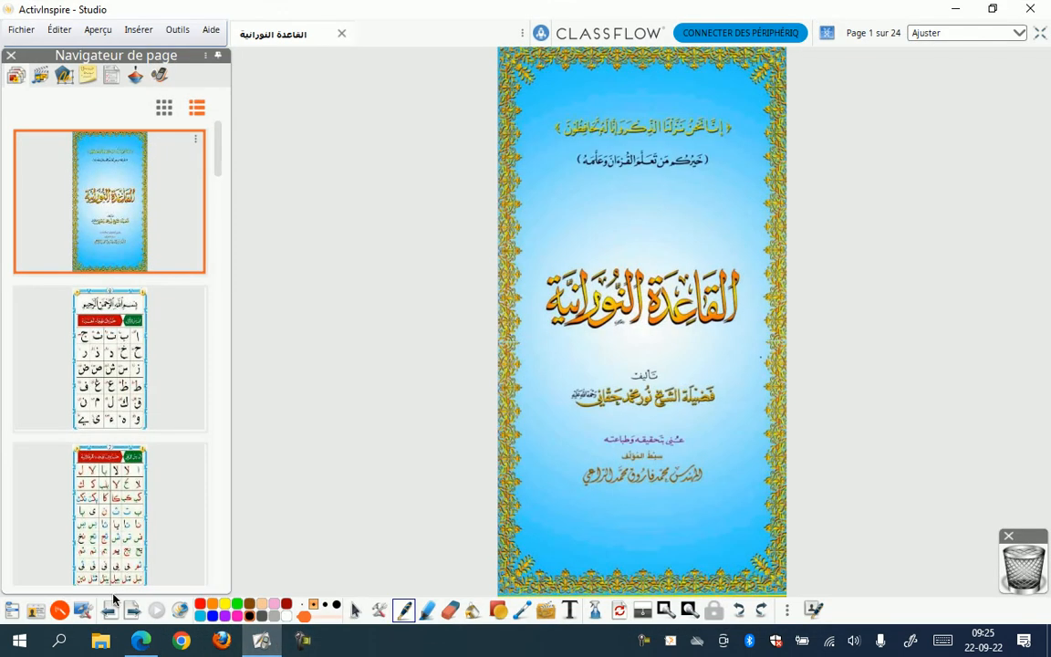
pyautogui.click(60, 611)
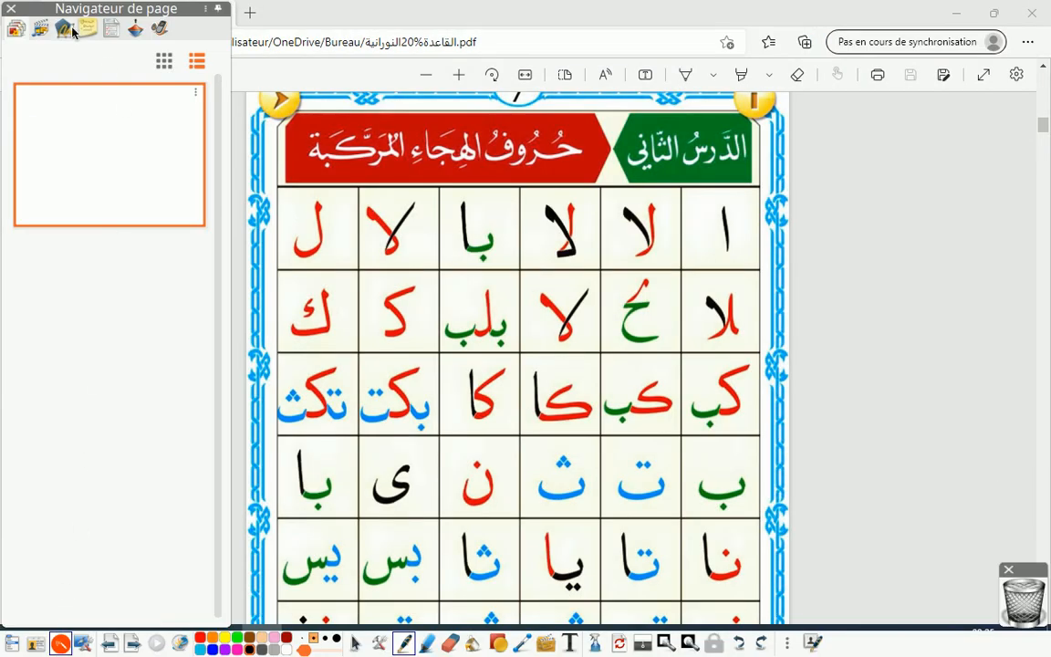
pyautogui.moveTo(406, 381); pyautogui.dragTo(383, 400)
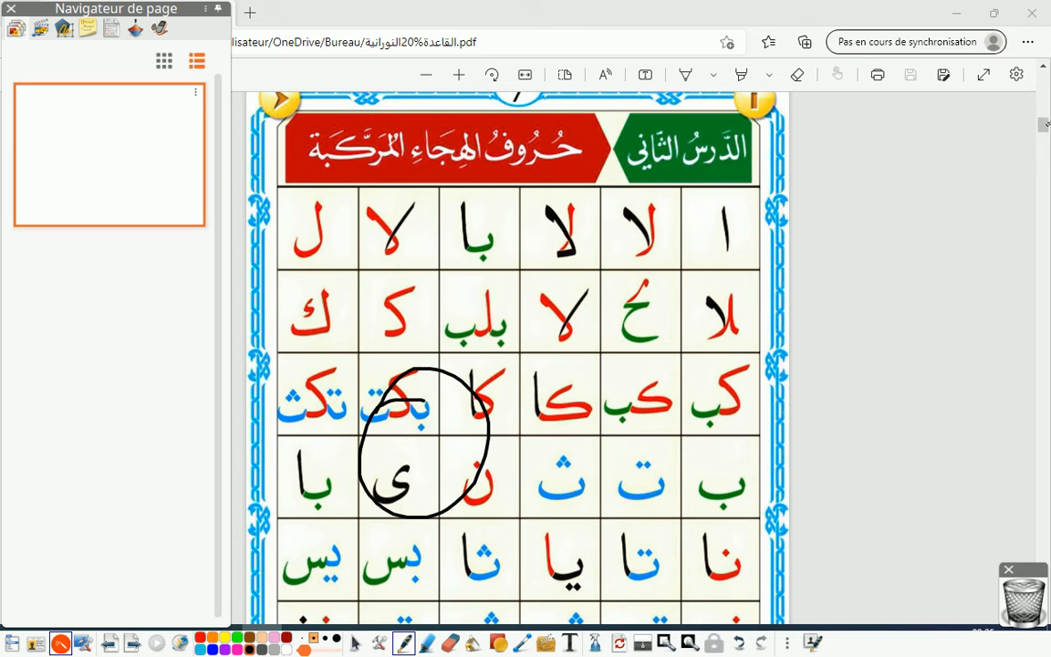
# Step: Activate the Select tool and look through the PDF pages behind the drawn circle, ending at the الدرس الأول page
pyautogui.click(356, 642)
pyautogui.scroll(-12, 943, 402)
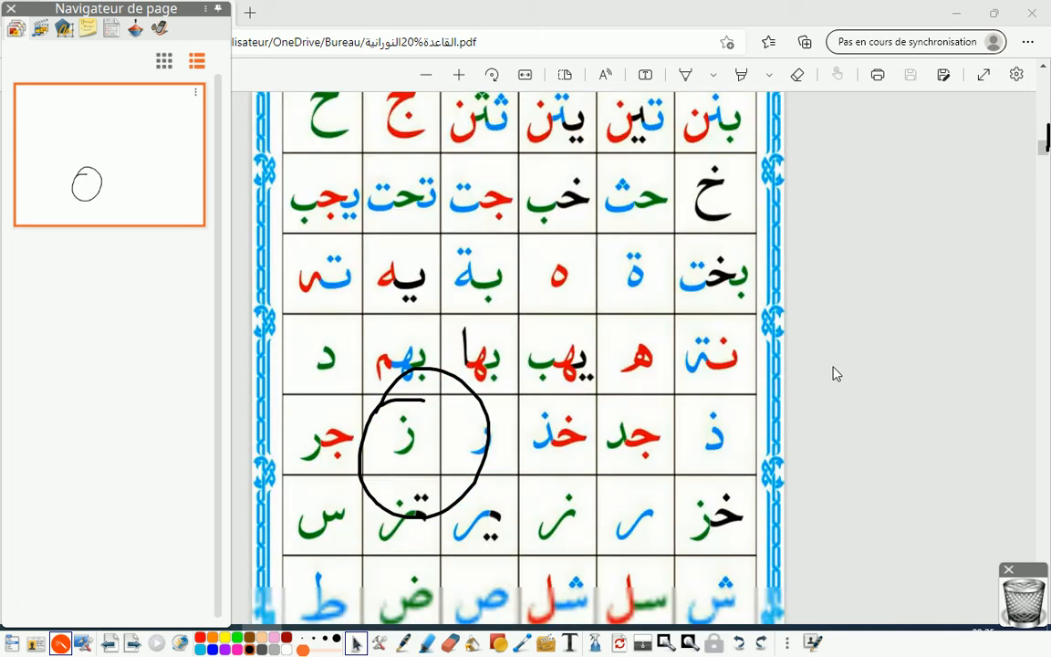
pyautogui.scroll(6, 836, 373)
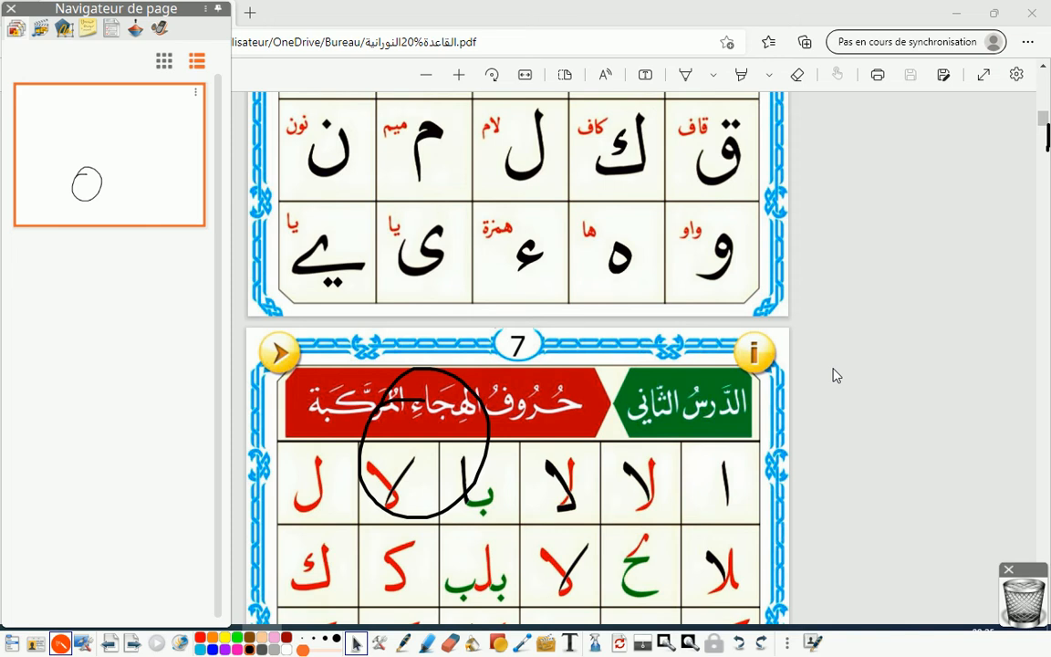
pyautogui.scroll(5, 833, 368)
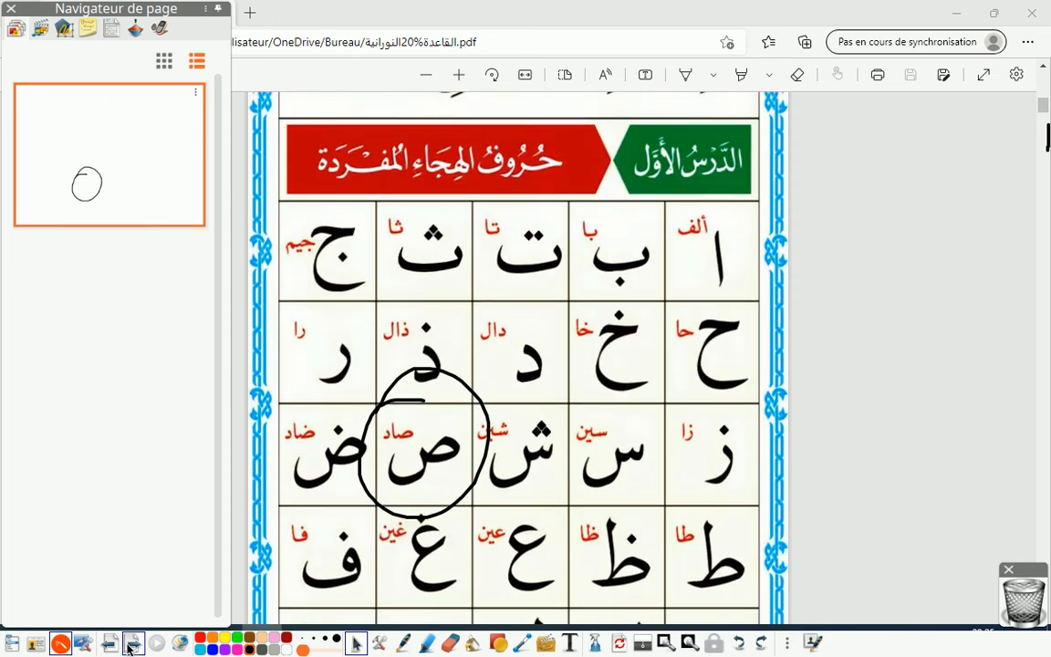
# Step: Add a blank second page to the desktop annotation paperboard and exit desktop annotation back to the القاعدة النورانية paperboard
pyautogui.click(131, 644)
pyautogui.click(97, 175)
pyautogui.click(103, 301)
pyautogui.scroll(-1, 762, 397)
pyautogui.scroll(-5, 762, 397)
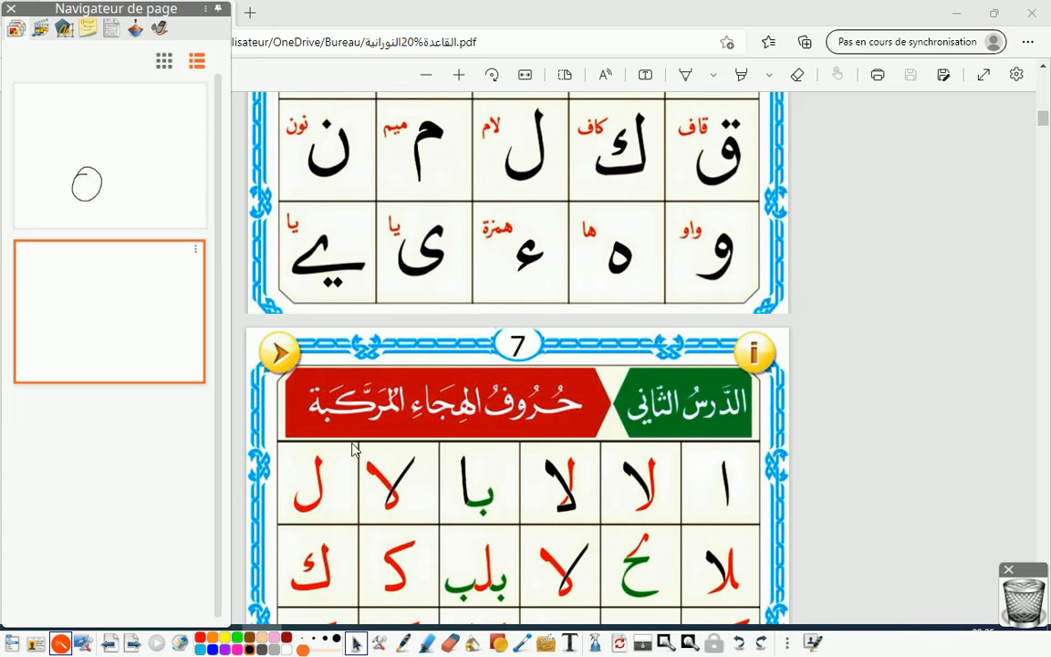
pyautogui.click(61, 644)
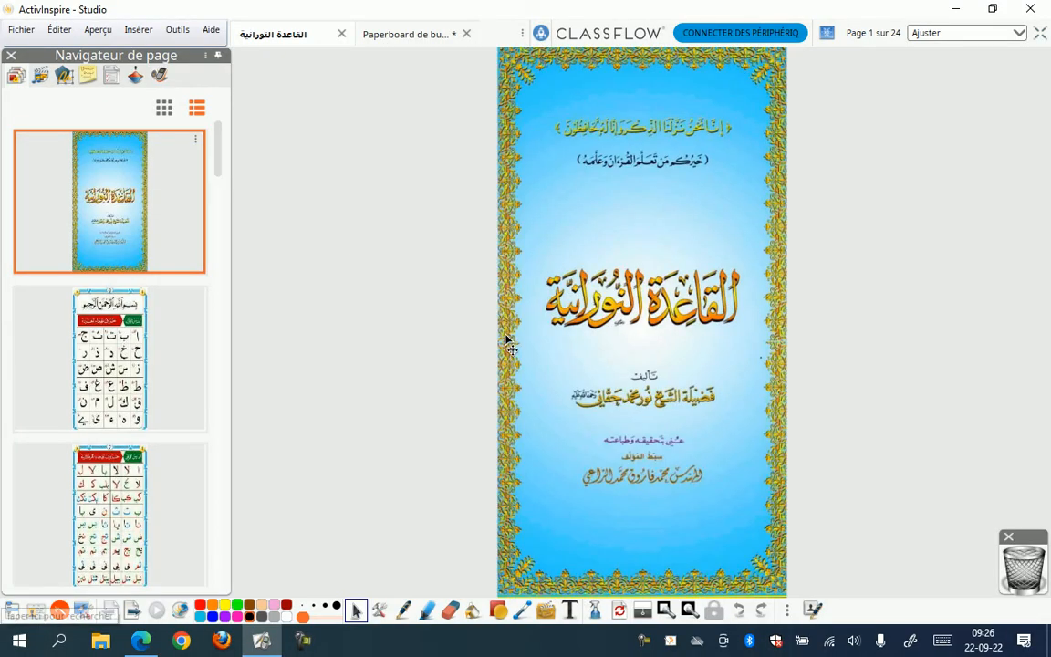
# Step: Set the page zoom to Ajuster à la largeur and view pages 1 and 2 of the paperboard
pyautogui.click(1022, 39)
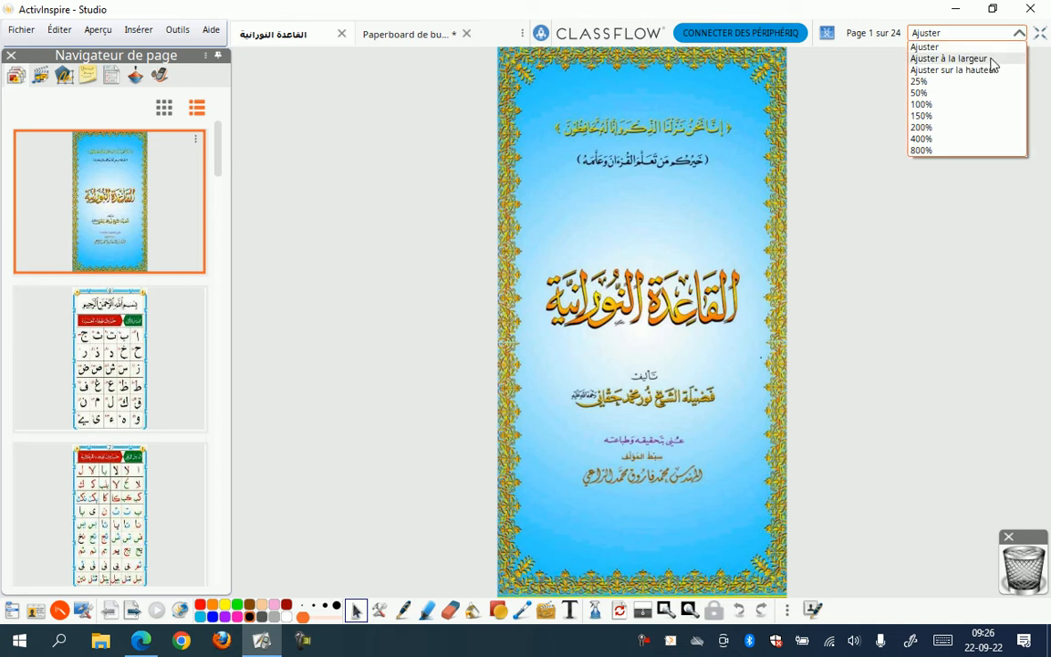
pyautogui.click(992, 60)
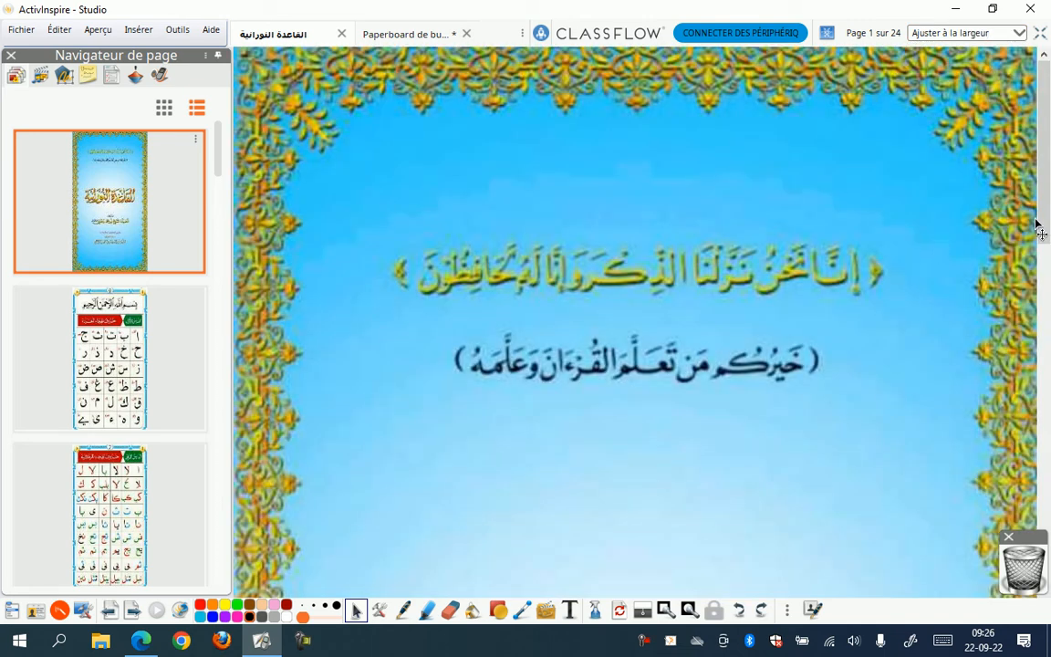
pyautogui.scroll(-5, 895, 284)
pyautogui.scroll(-2, 965, 281)
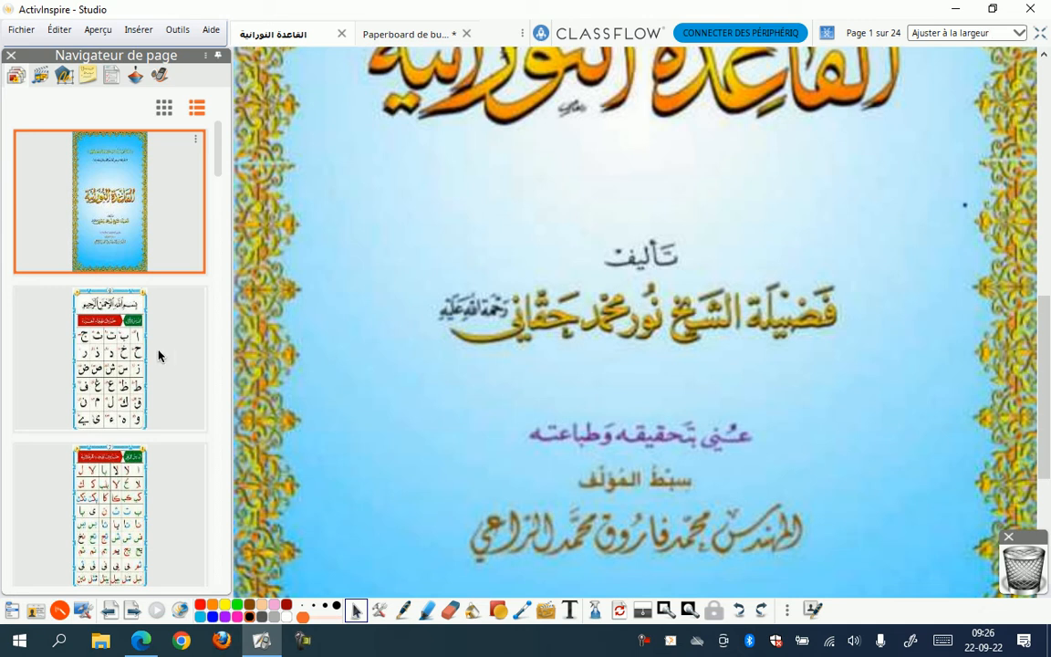
pyautogui.click(108, 368)
pyautogui.scroll(-4, 475, 338)
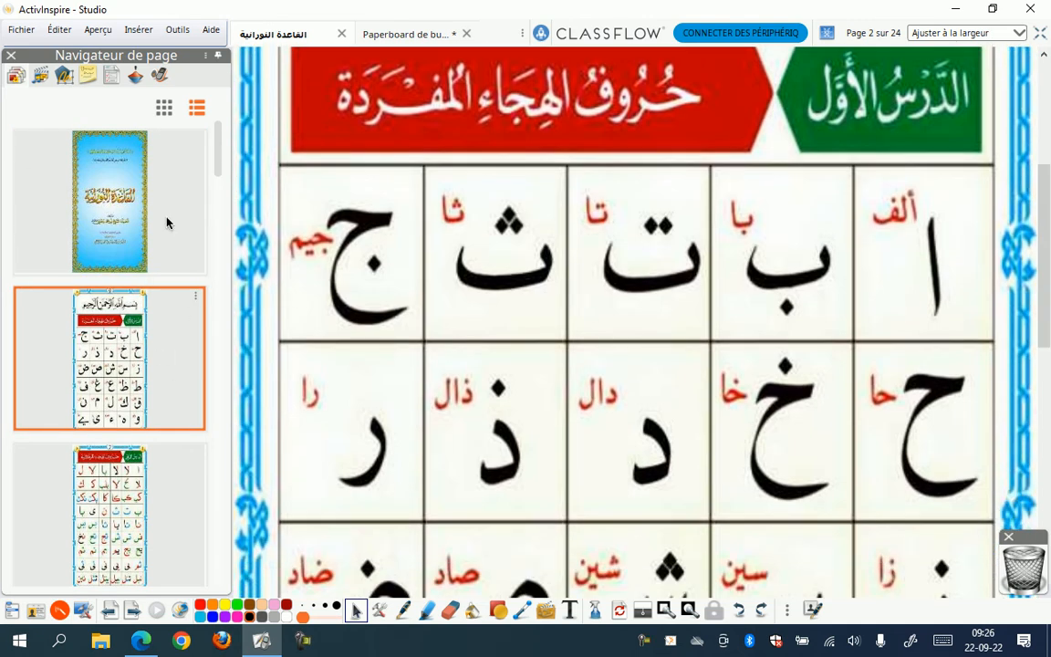
# Step: Unpin the page navigator and view page 2 across the full width, at 100% and at 200% zoom
pyautogui.click(218, 59)
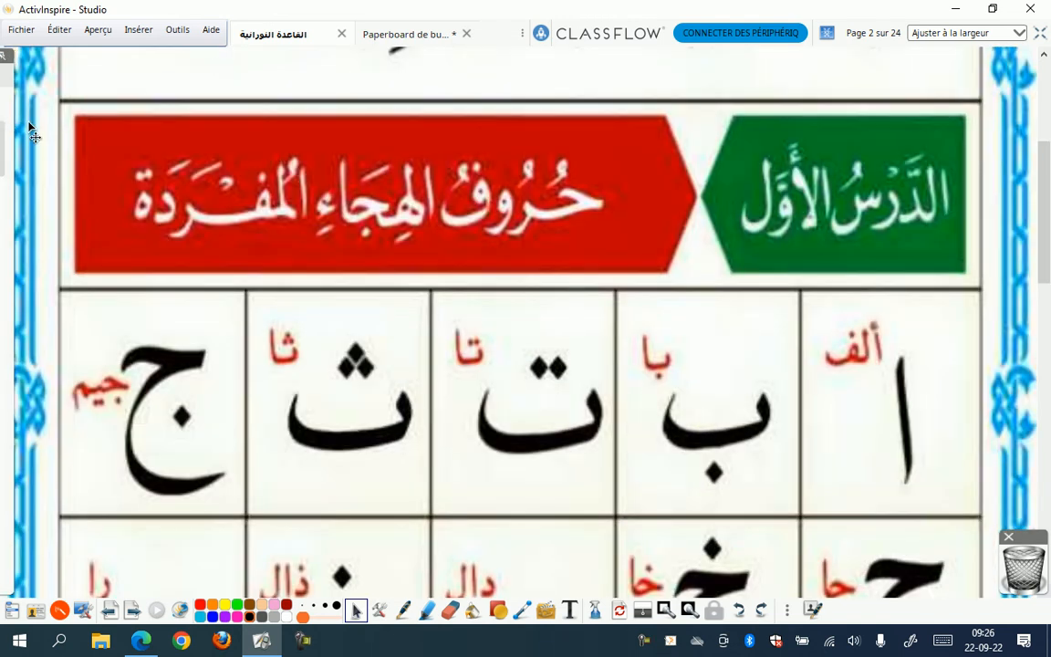
pyautogui.moveTo(1042, 225); pyautogui.dragTo(1040, 313)
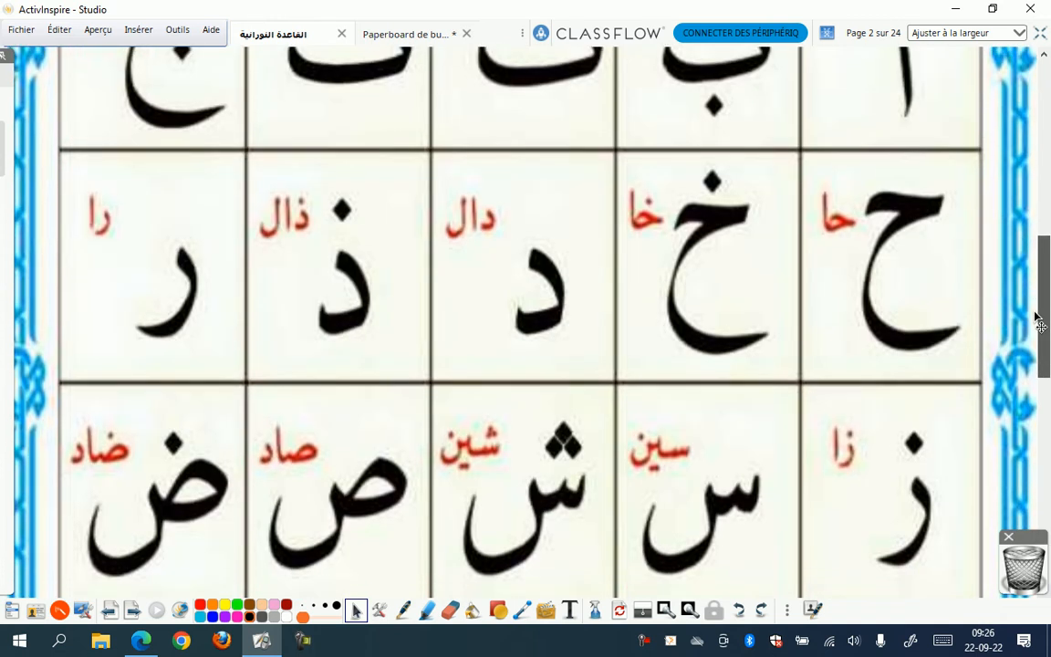
pyautogui.click(1018, 34)
pyautogui.click(943, 105)
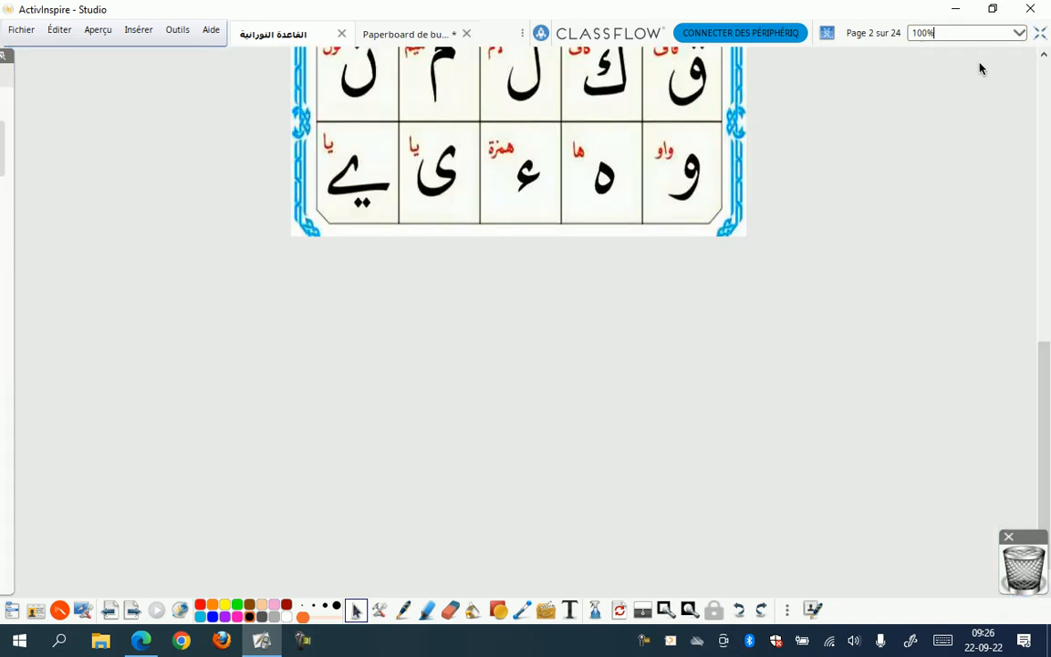
pyautogui.moveTo(1042, 384); pyautogui.dragTo(1023, 176)
pyautogui.click(1018, 33)
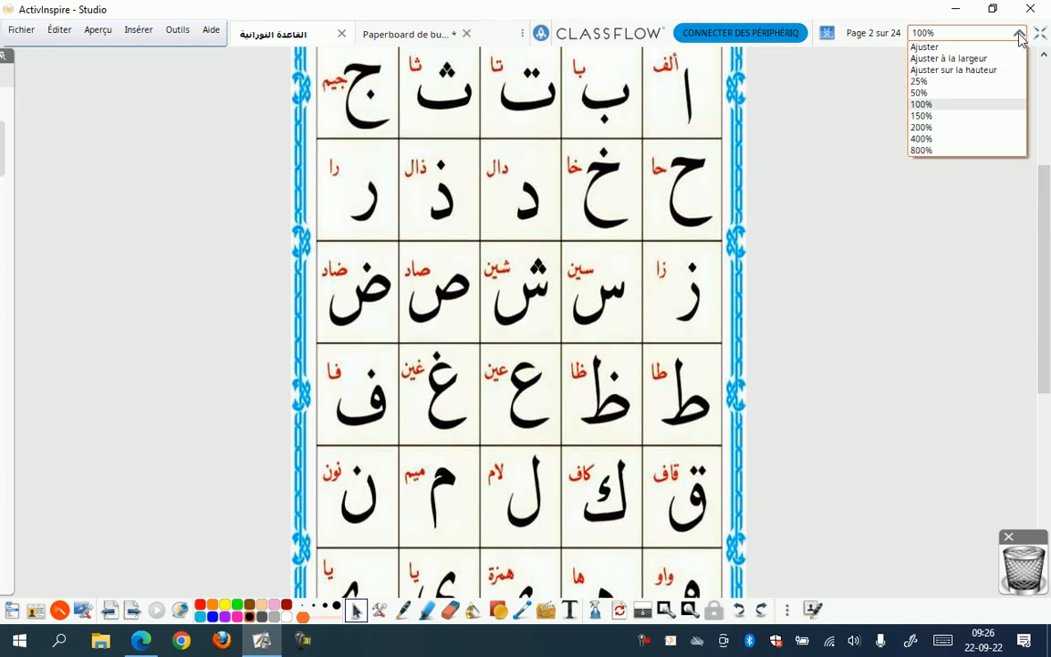
pyautogui.click(950, 128)
pyautogui.moveTo(1042, 216); pyautogui.dragTo(1034, 180)
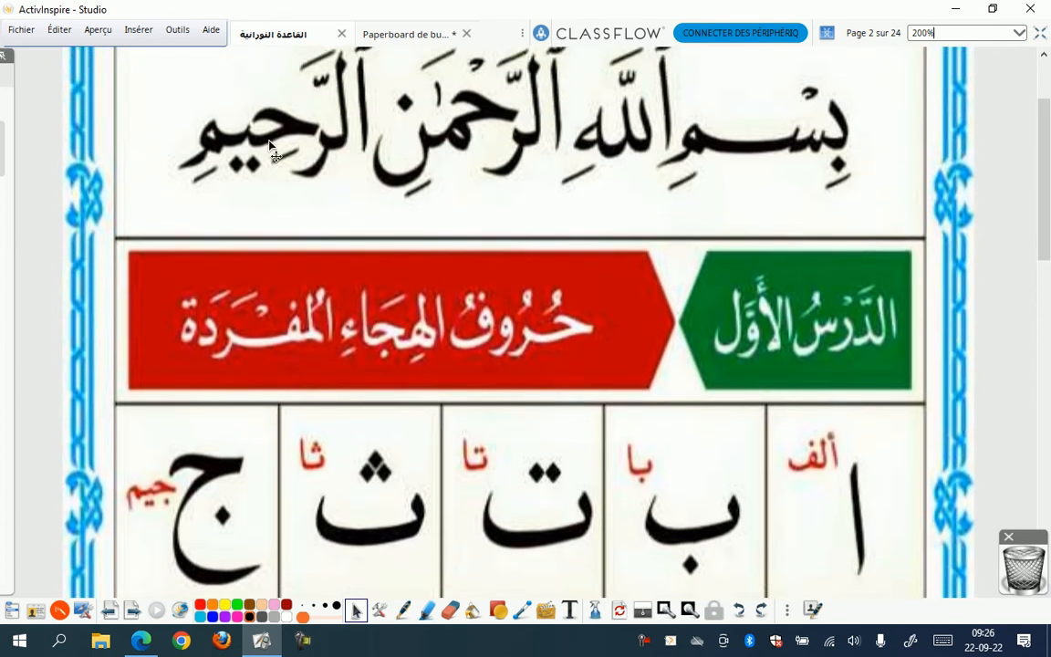
# Step: Pin the page navigator open again and set the page zoom back to Ajuster
pyautogui.click(11, 67)
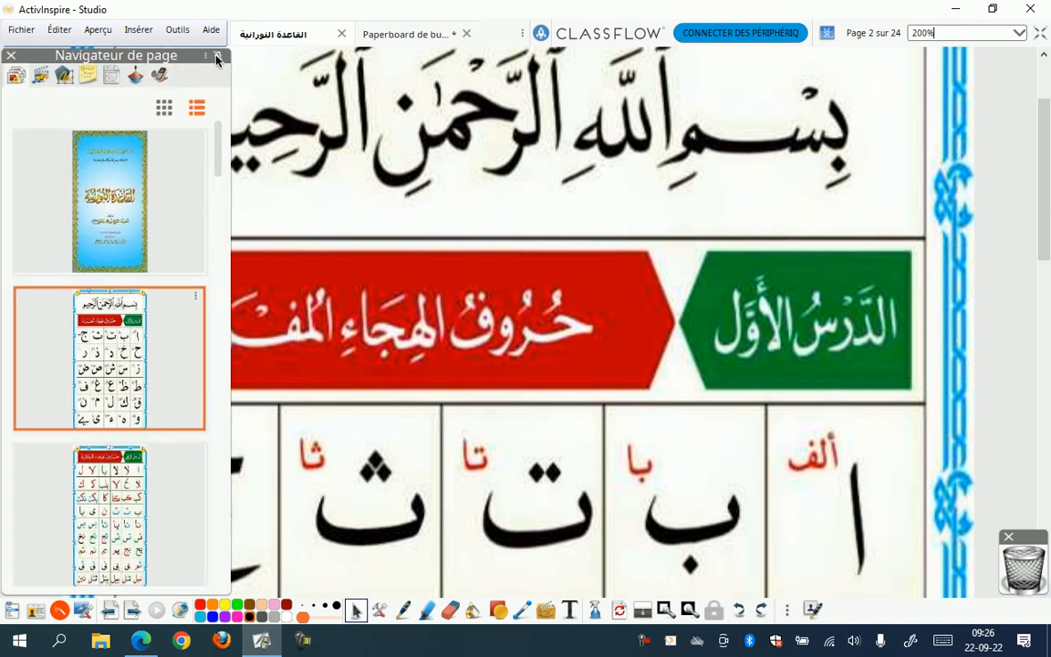
pyautogui.click(212, 55)
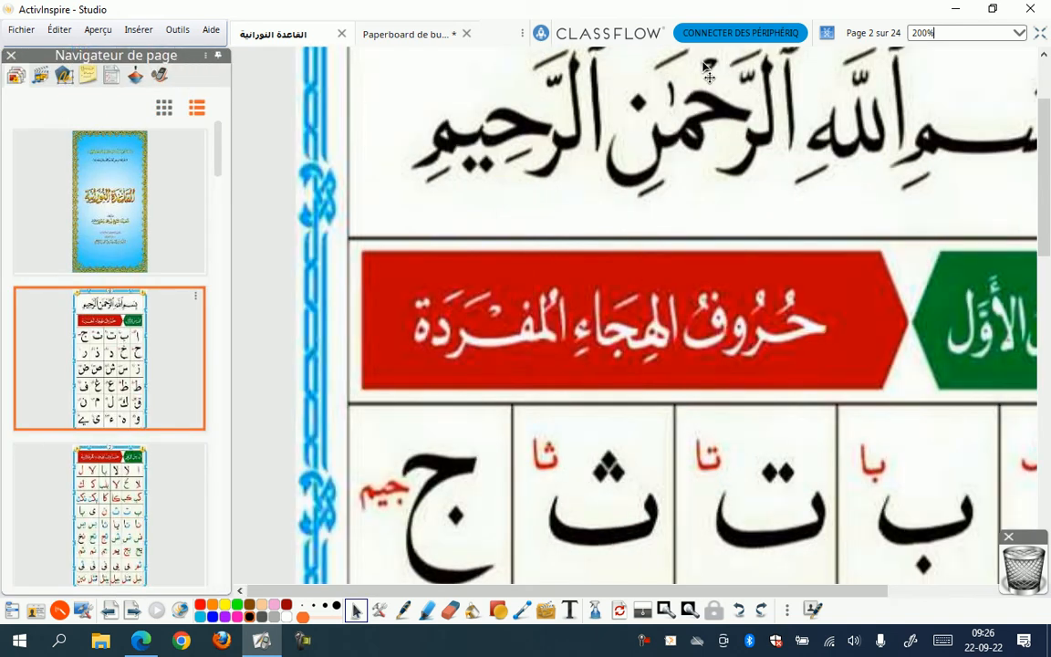
pyautogui.click(1019, 33)
pyautogui.click(978, 47)
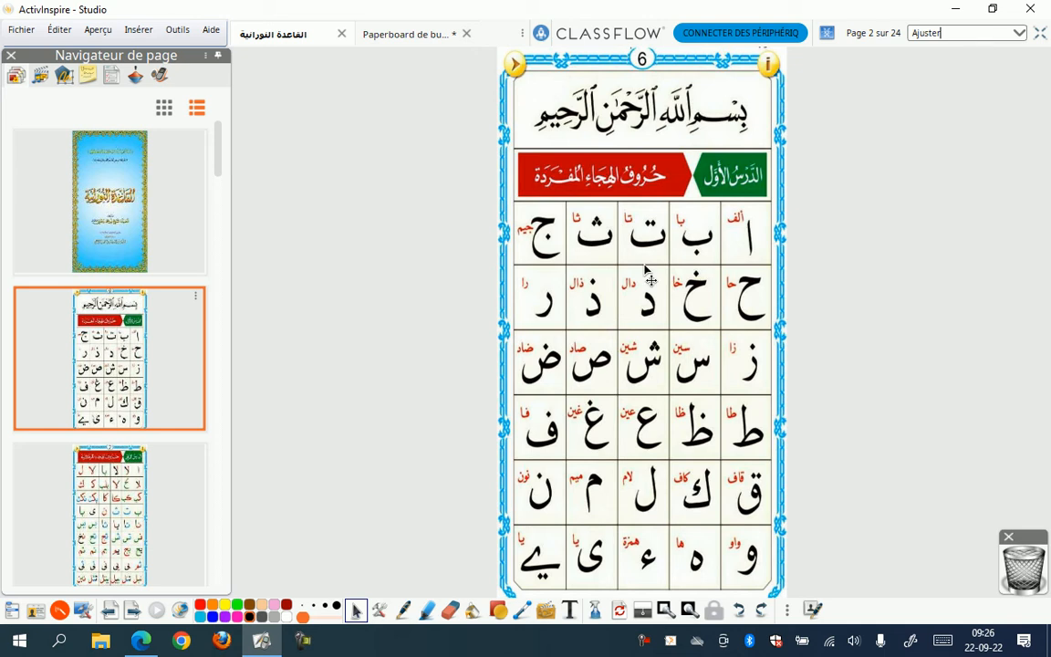
# Step: Browse the paperboard's pages, including pages 5 and 11, and return to the cover on page 1
pyautogui.click(127, 511)
pyautogui.scroll(-3, 127, 511)
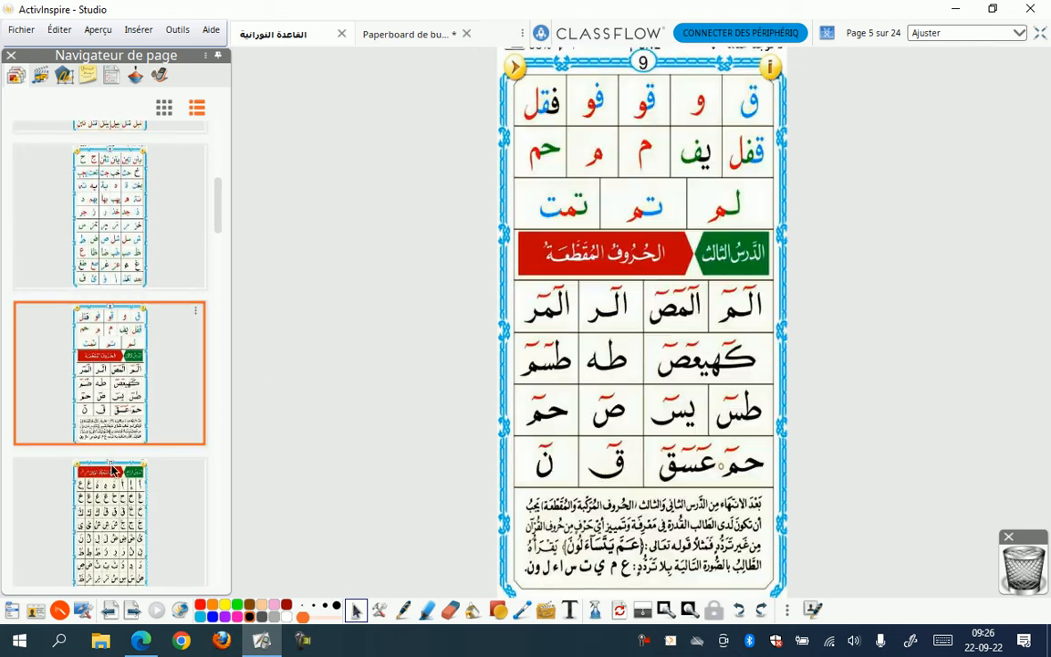
pyautogui.click(108, 520)
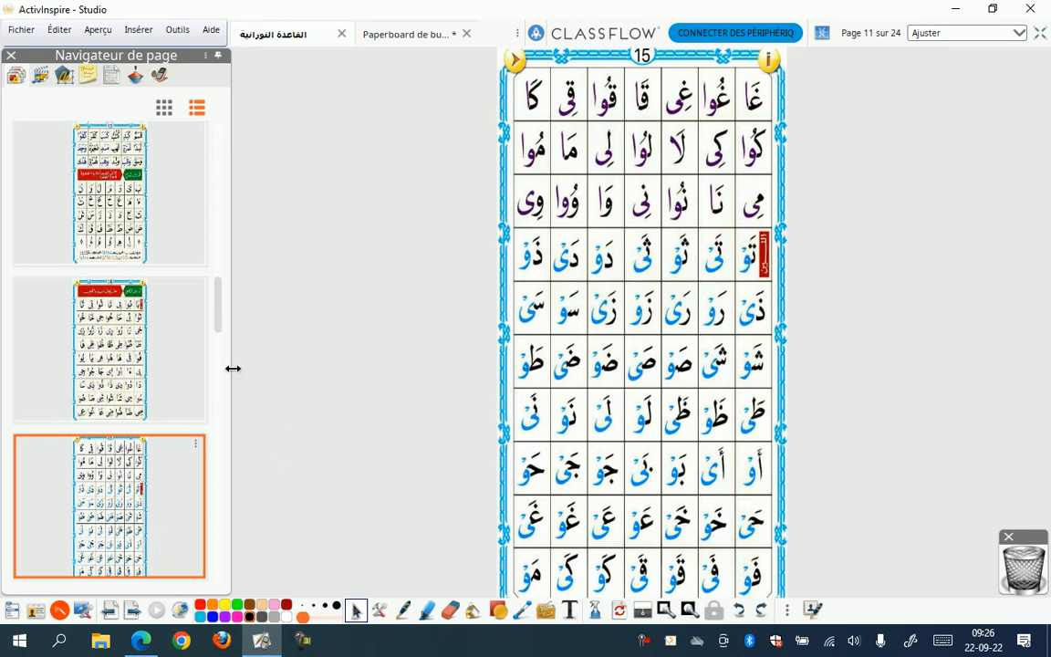
pyautogui.scroll(-2, 143, 363)
pyautogui.scroll(10, 143, 363)
pyautogui.click(128, 252)
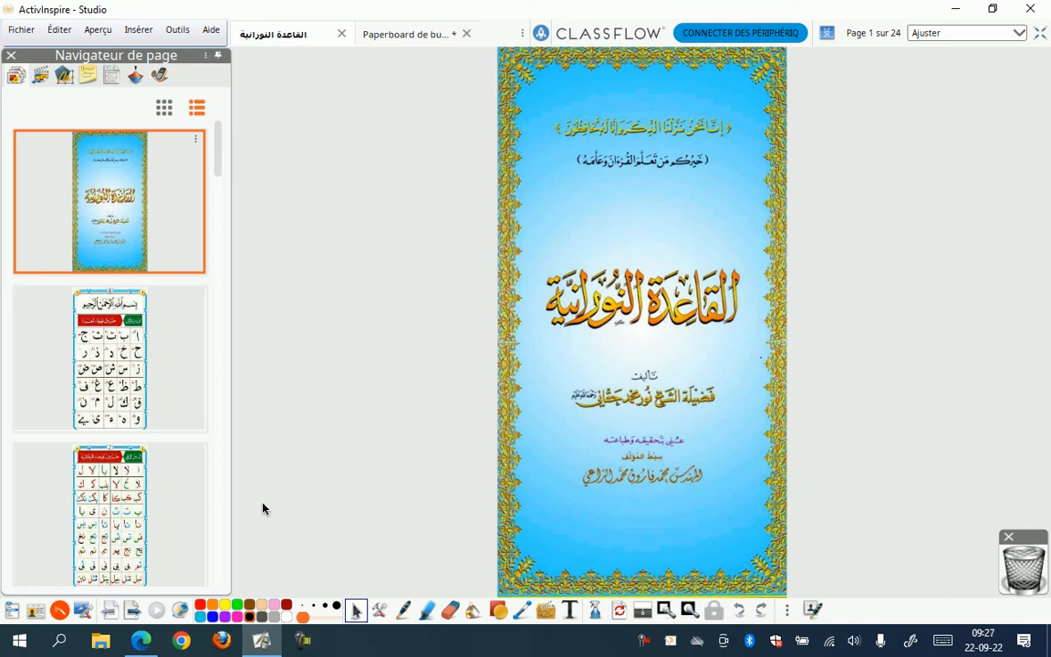
# Step: Draw freehand with the black pen: a circle above the cover title, a loop on page 2 and a zigzag on page 3
pyautogui.click(404, 610)
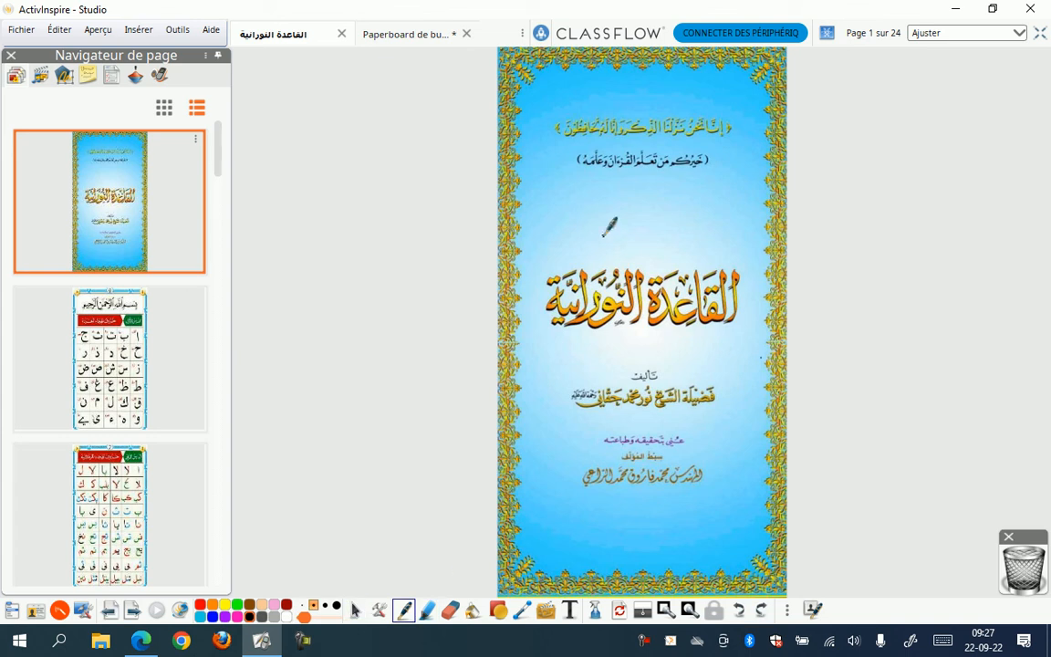
pyautogui.moveTo(614, 214)
pyautogui.mouseDown()
pyautogui.moveTo(679, 253)
pyautogui.moveTo(664, 199)
pyautogui.moveTo(642, 202)
pyautogui.mouseUp()
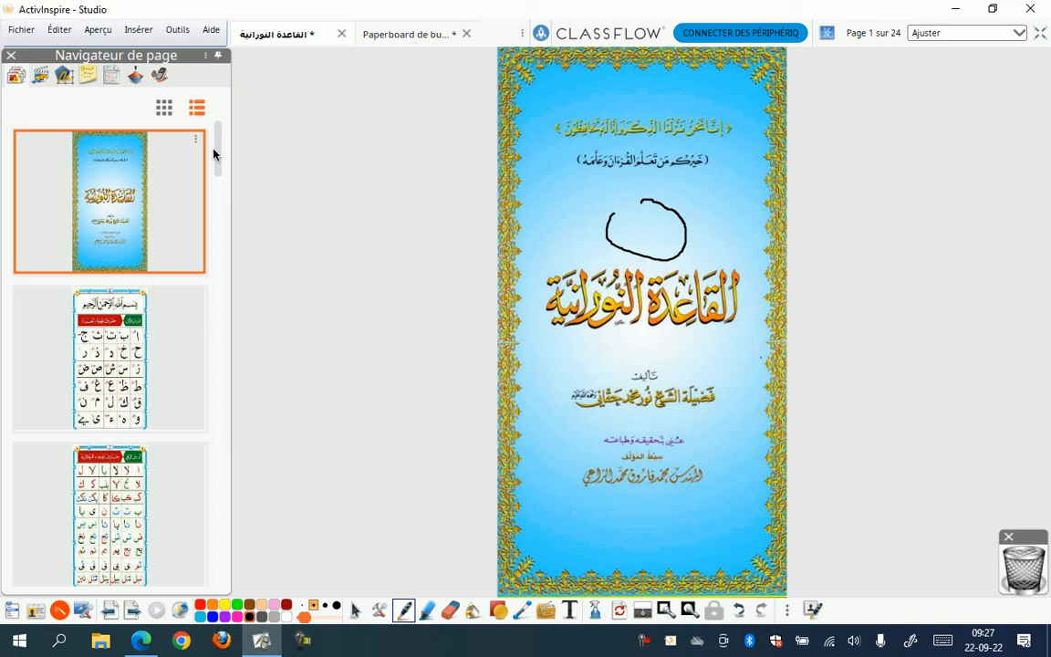
pyautogui.click(121, 331)
pyautogui.moveTo(644, 305)
pyautogui.mouseDown()
pyautogui.moveTo(609, 287)
pyautogui.moveTo(675, 311)
pyautogui.mouseUp()
pyautogui.click(168, 494)
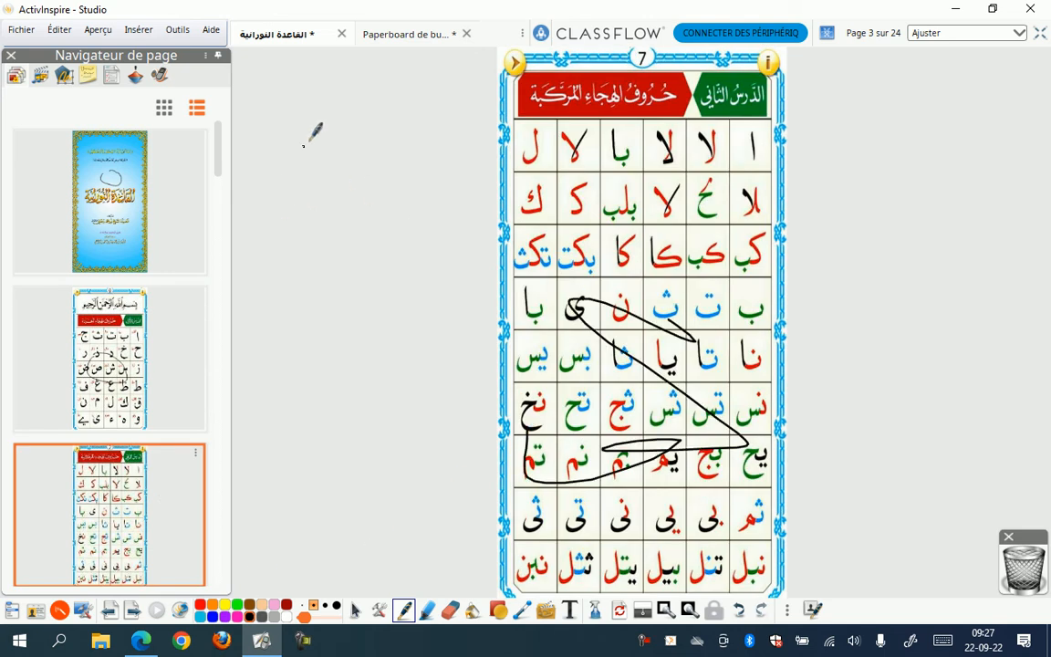
# Step: Close the annotated القاعدة النورانية paperboard without saving its drawings and leave desktop annotation mode
pyautogui.click(343, 33)
pyautogui.click(521, 347)
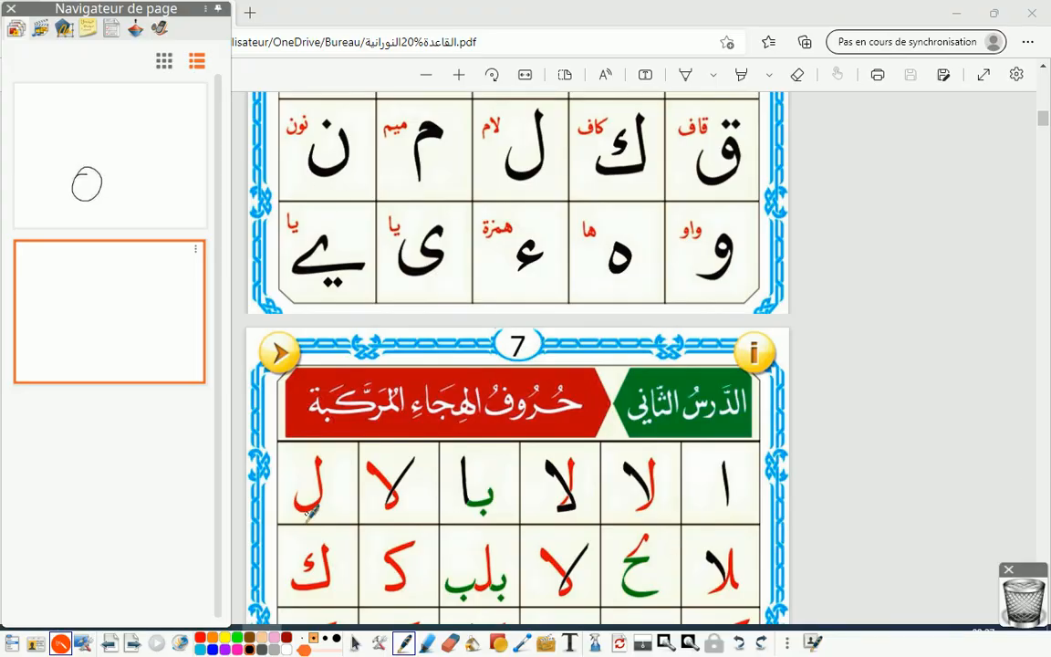
pyautogui.click(60, 645)
# Step: Reopen the القاعدة النورانية paperboard from the recent documents and circle the letter ج on page 2 in yellow
pyautogui.click(21, 29)
pyautogui.moveTo(94, 125)
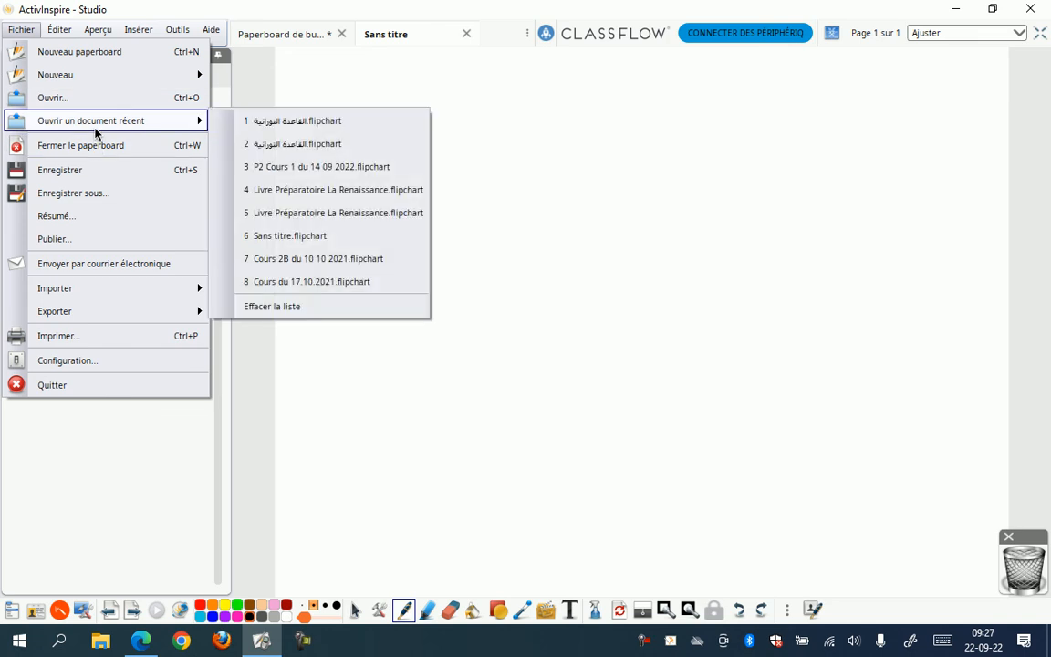
pyautogui.click(313, 121)
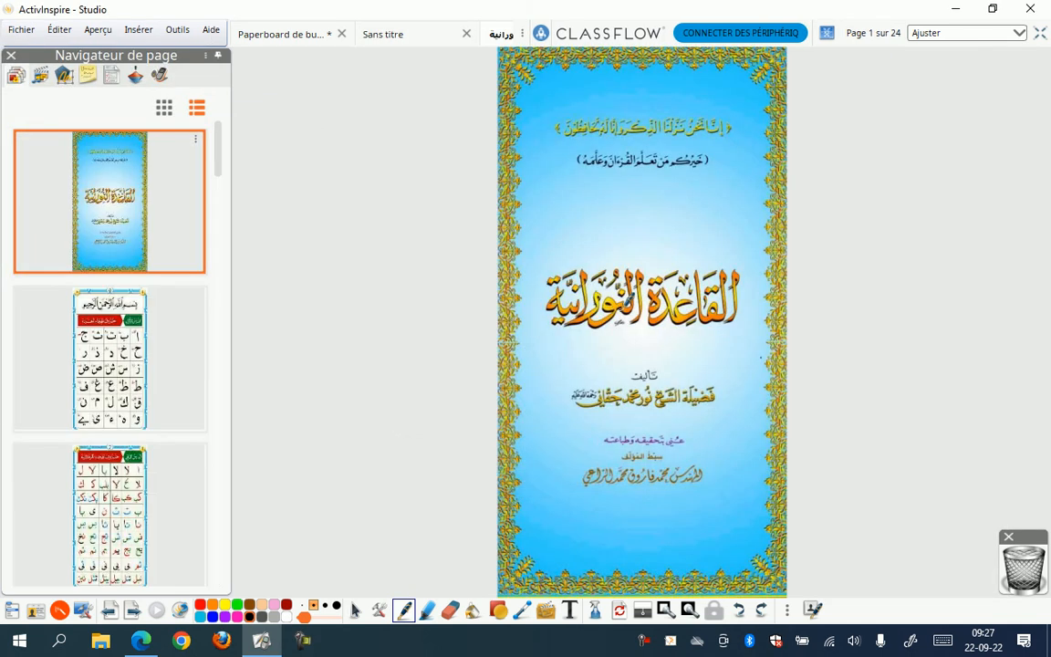
pyautogui.click(94, 340)
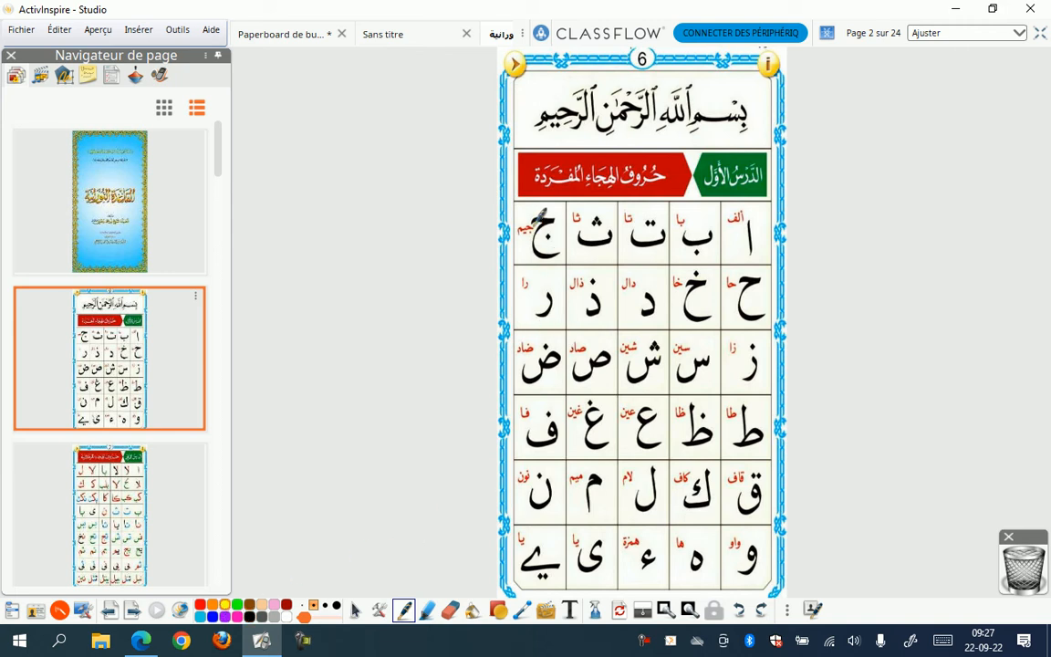
pyautogui.moveTo(548, 216)
pyautogui.mouseDown()
pyautogui.moveTo(577, 258)
pyautogui.moveTo(552, 216)
pyautogui.mouseUp()
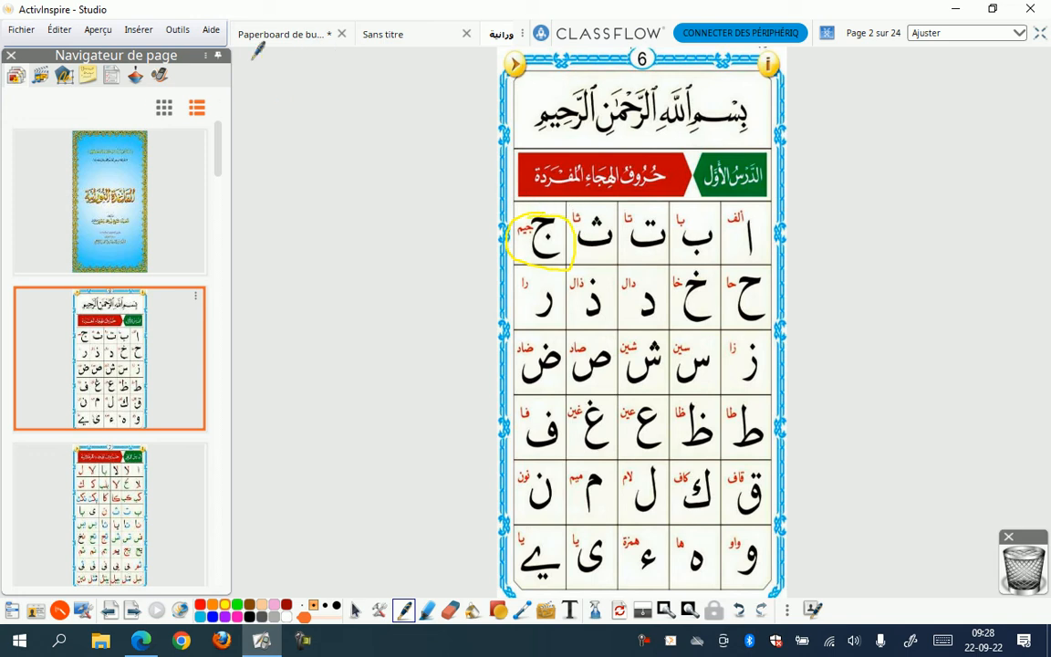
# Step: Save the marked paperboard to the desktop as a separate file with IV added to the name القاعدة النورانية
pyautogui.click(21, 29)
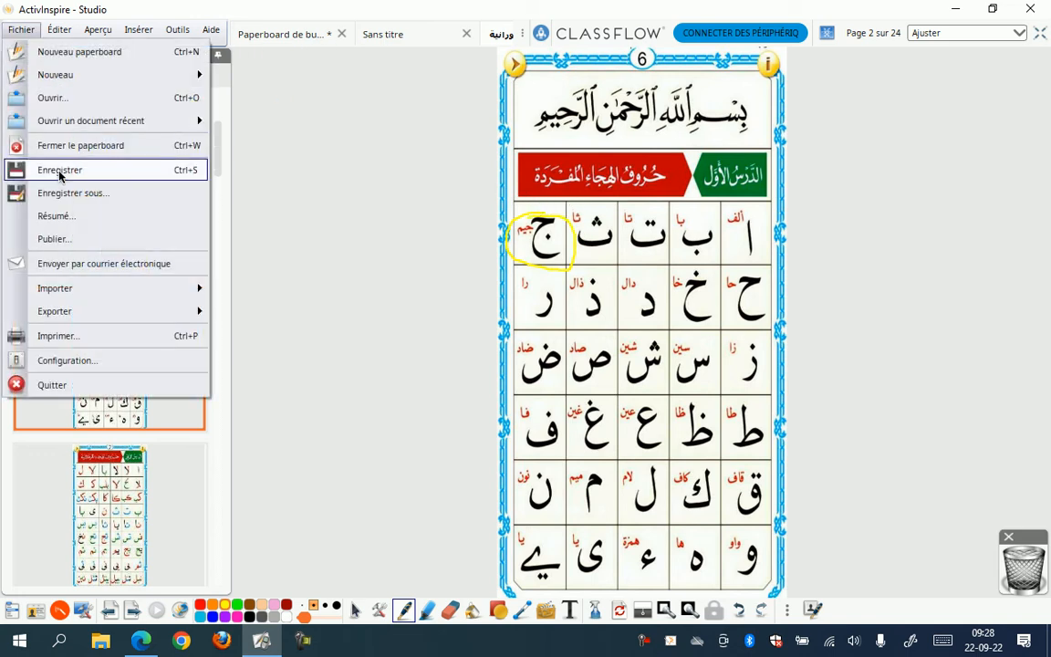
pyautogui.click(64, 193)
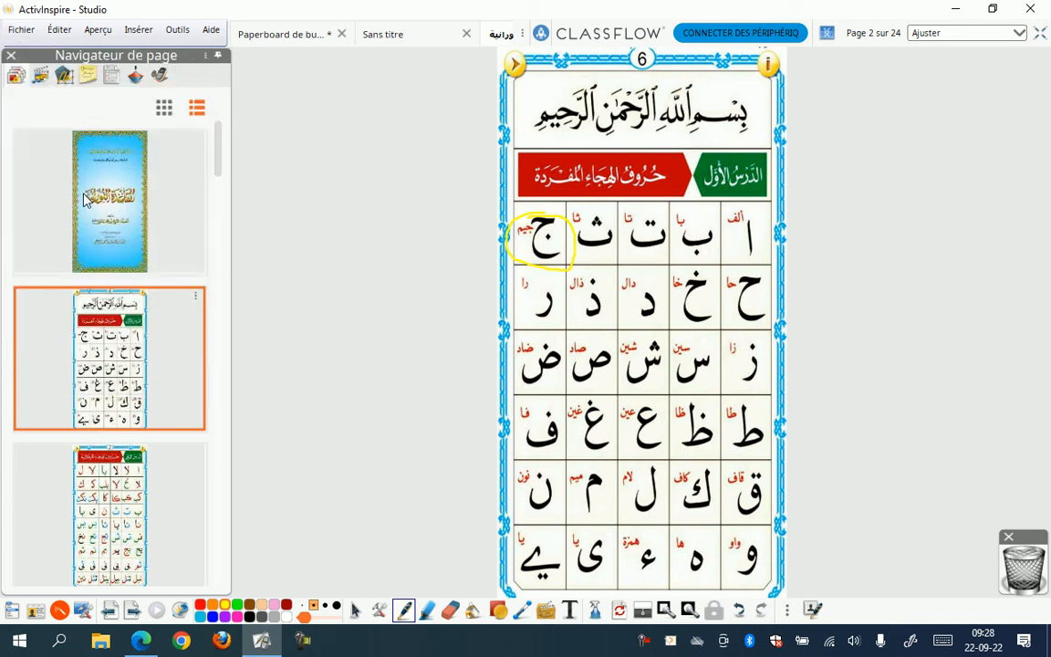
pyautogui.click(187, 328)
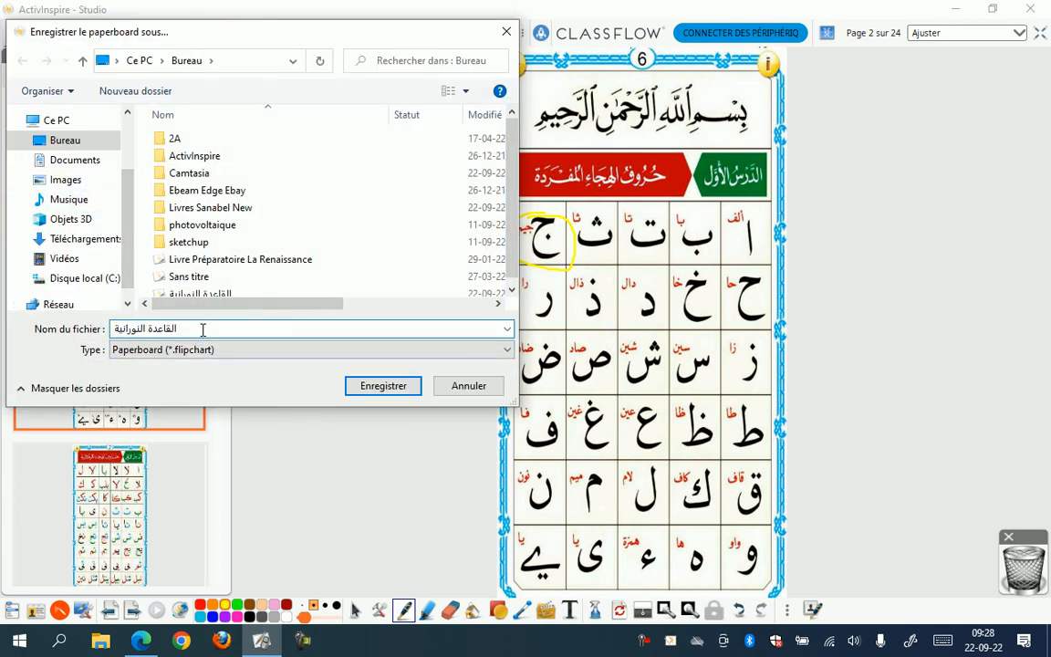
pyautogui.write('IV')
pyautogui.press('Return')
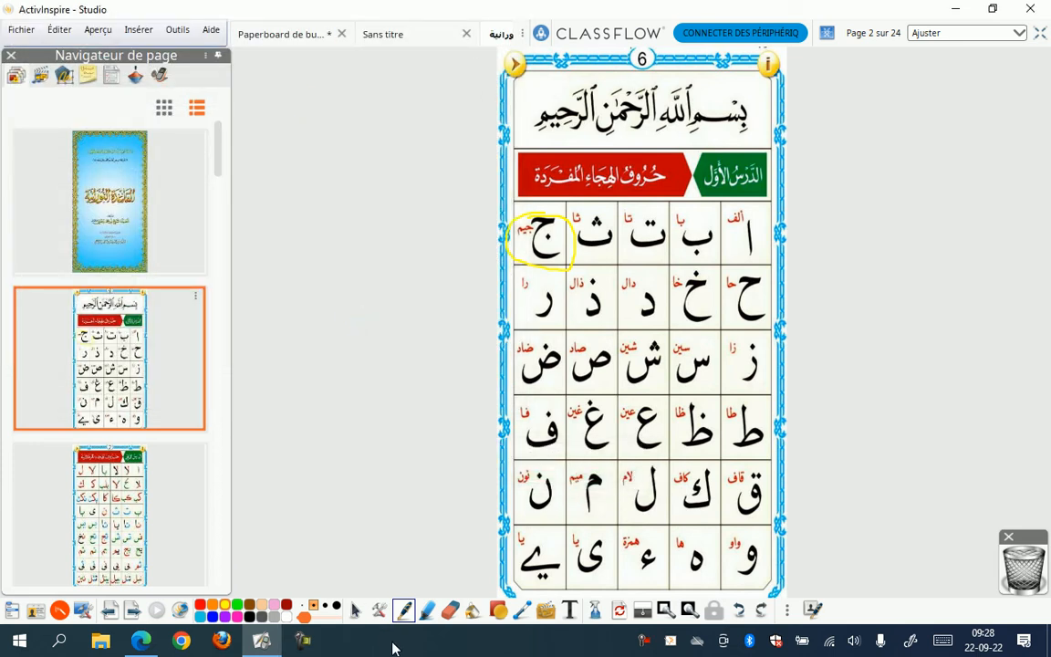
# Step: Minimize the open windows and place the IV paperboard file directly above the original paperboard on the desktop
pyautogui.click(956, 10)
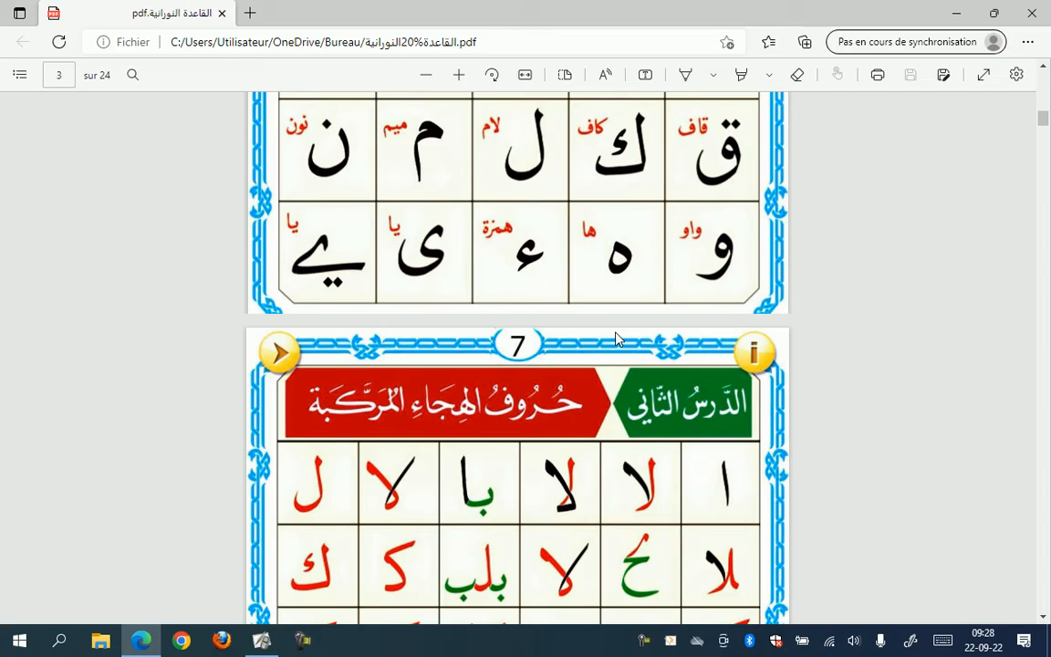
pyautogui.click(970, 8)
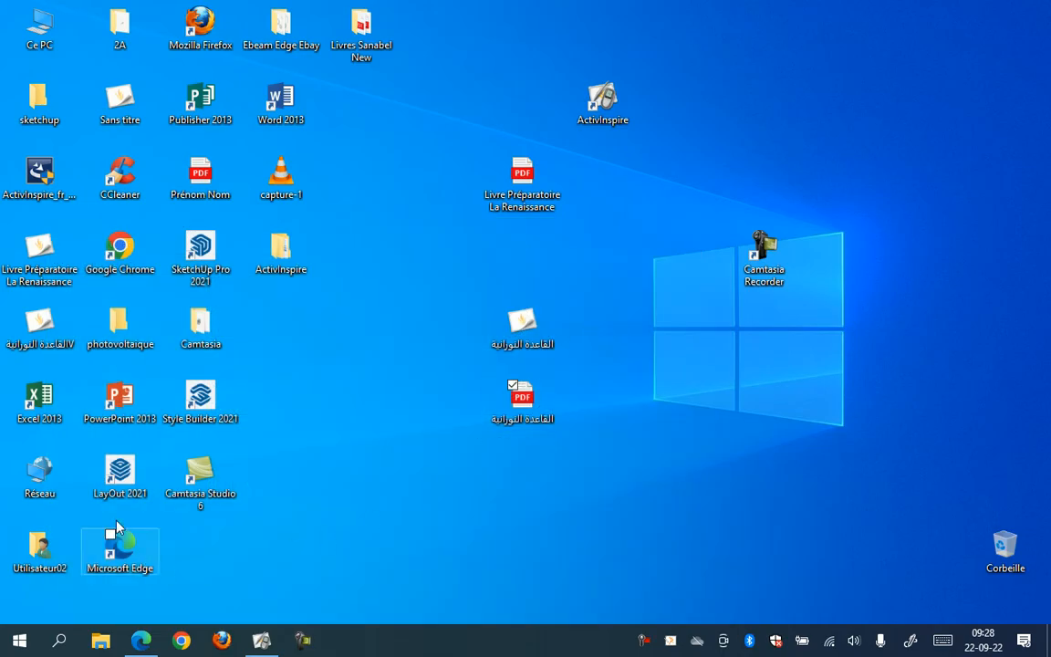
pyautogui.moveTo(48, 351); pyautogui.dragTo(657, 296)
pyautogui.moveTo(613, 266); pyautogui.dragTo(533, 267)
# Step: Open the original القاعدة النورانية paperboard and view its cover and page thumbnails
pyautogui.click(525, 315)
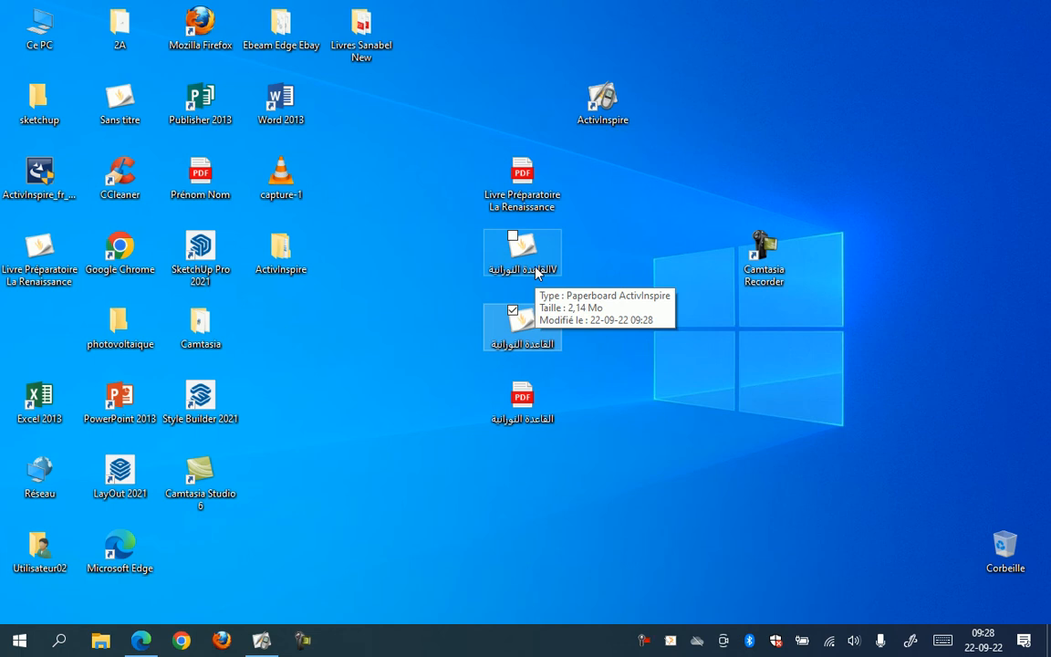
pyautogui.click(259, 641)
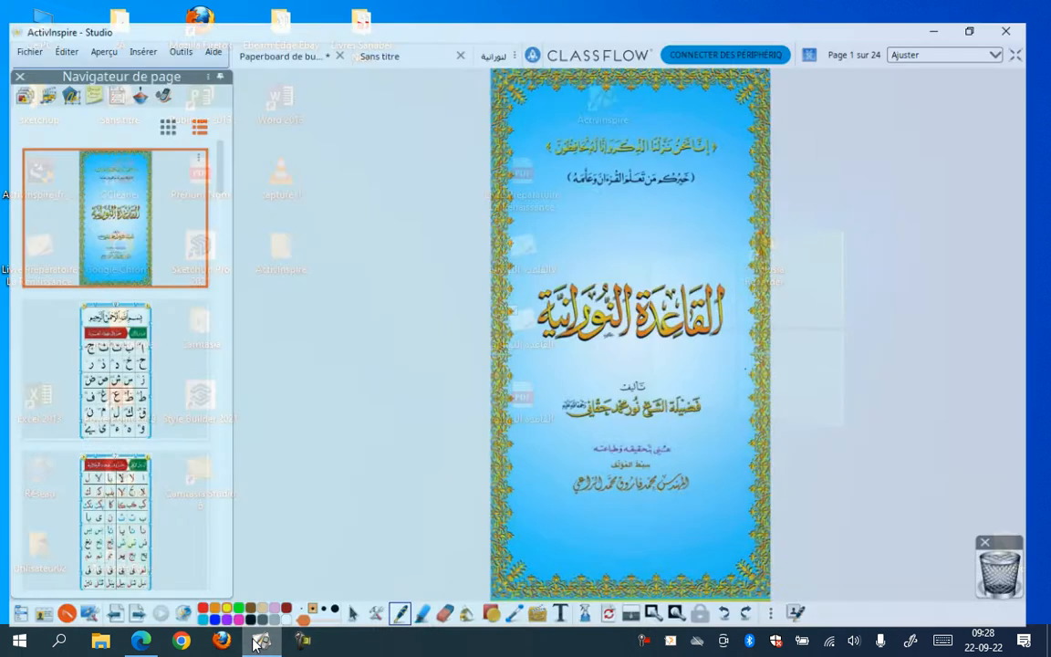
pyautogui.click(110, 297)
pyautogui.click(139, 161)
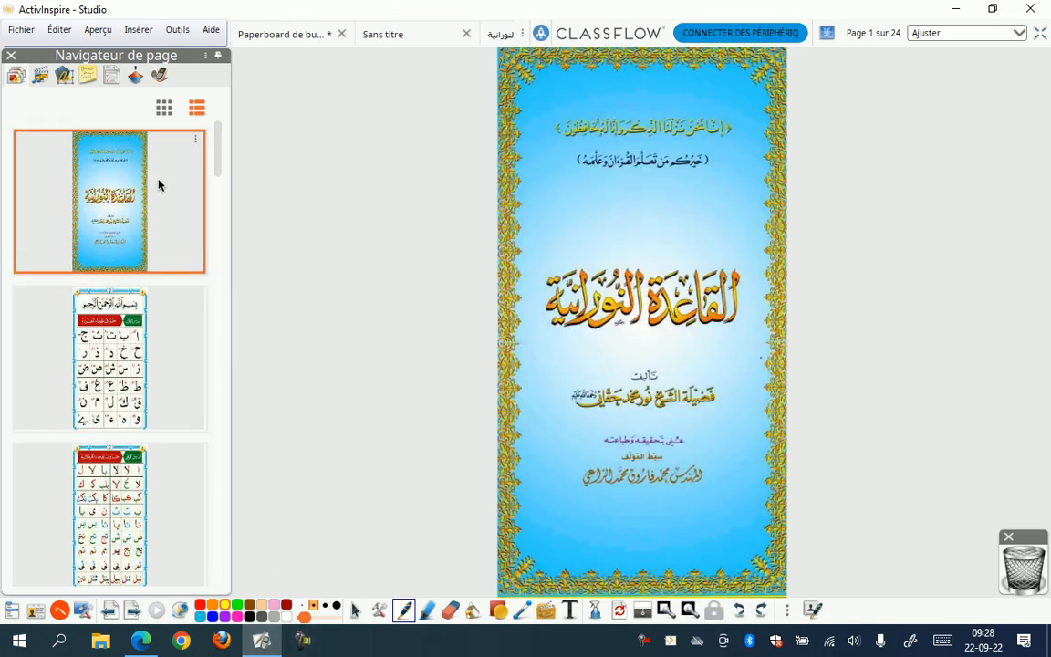
# Step: Open the IV version of the paperboard from the desktop and show page 2 with the circled letter ج
pyautogui.press('super+d')
pyautogui.doubleClick(522, 251)
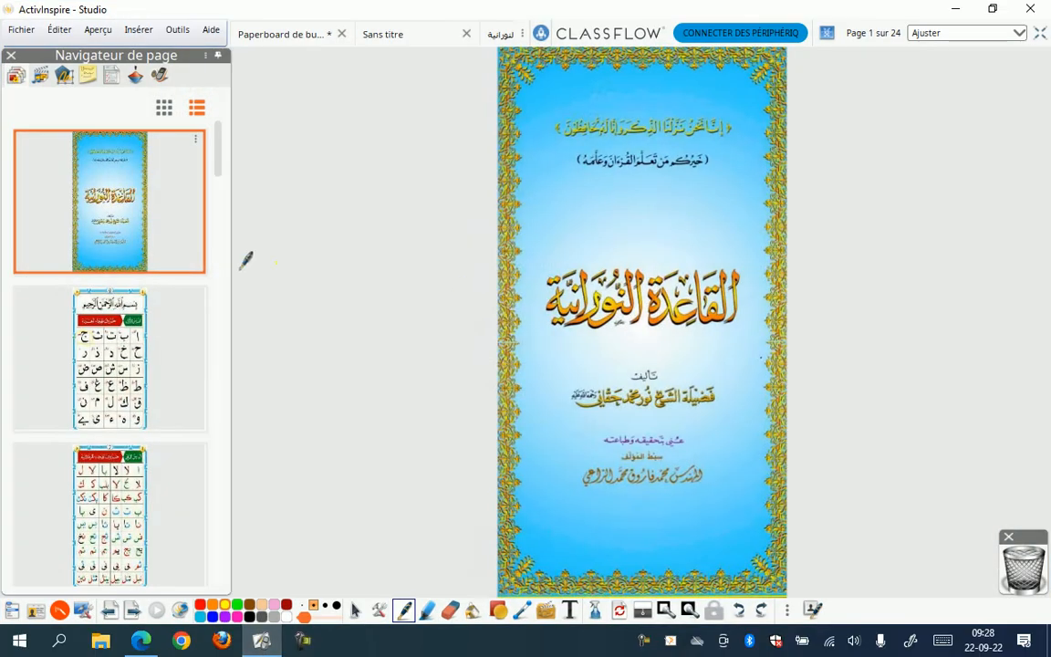
pyautogui.click(124, 321)
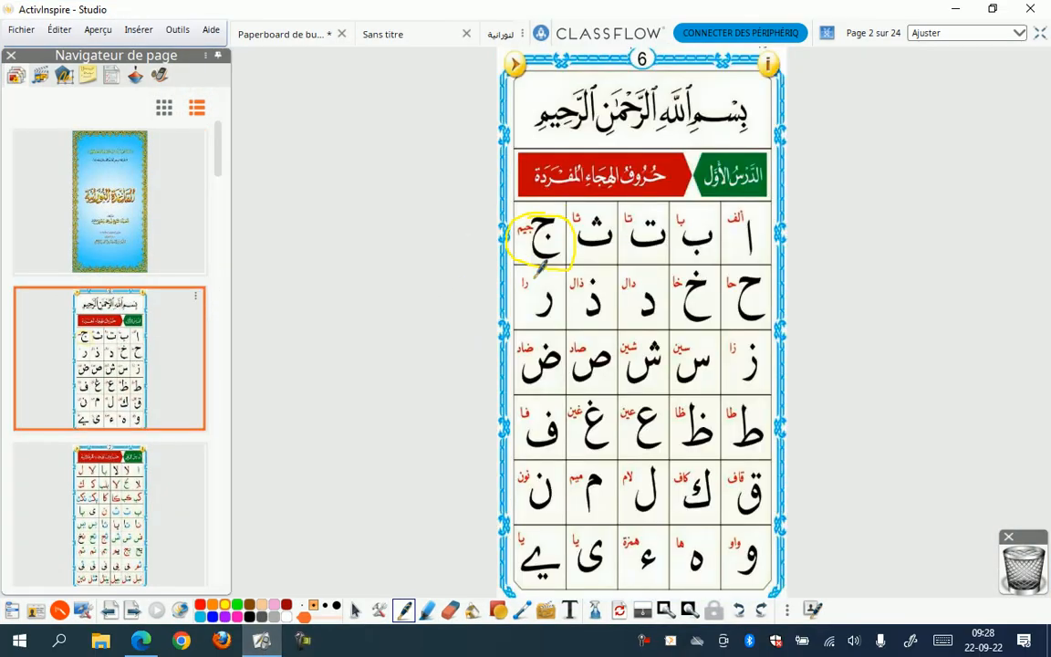
pyautogui.click(466, 35)
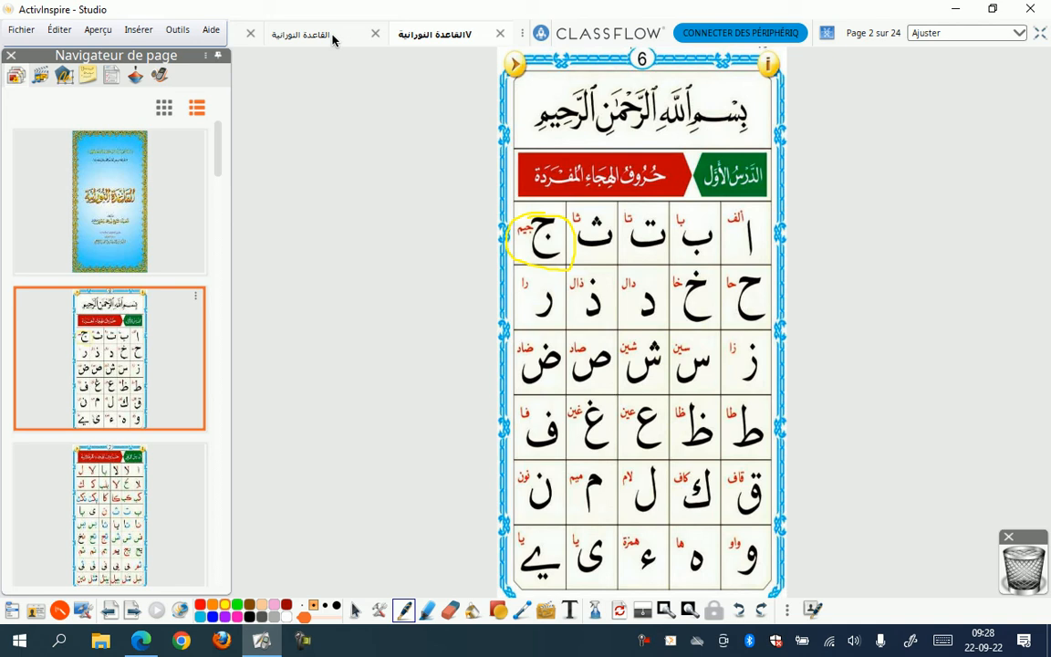
pyautogui.click(23, 30)
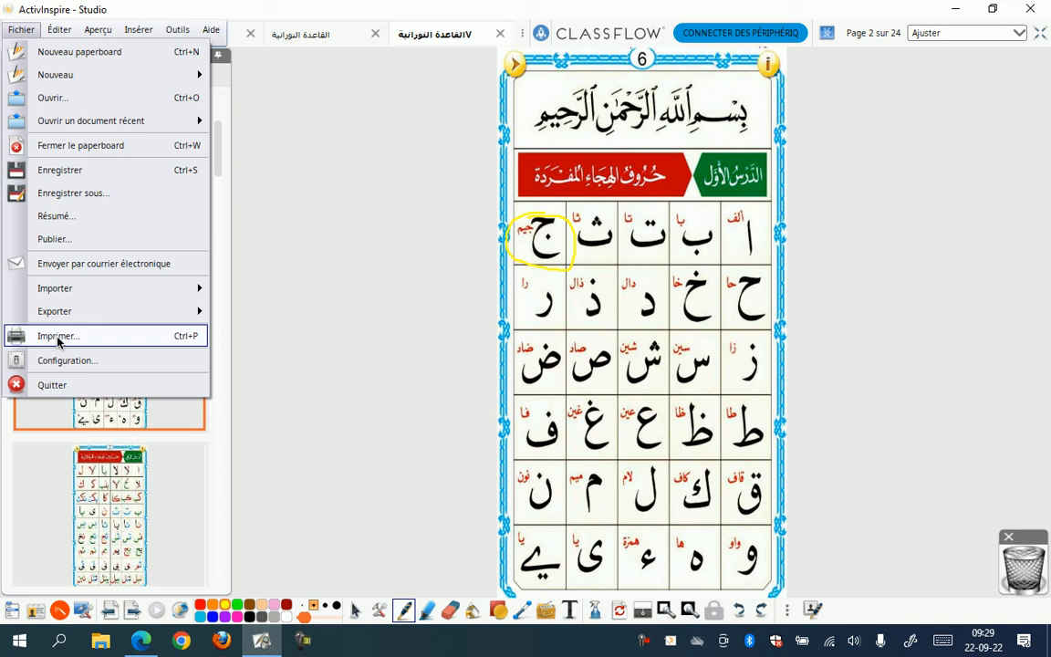
pyautogui.moveTo(55, 288)
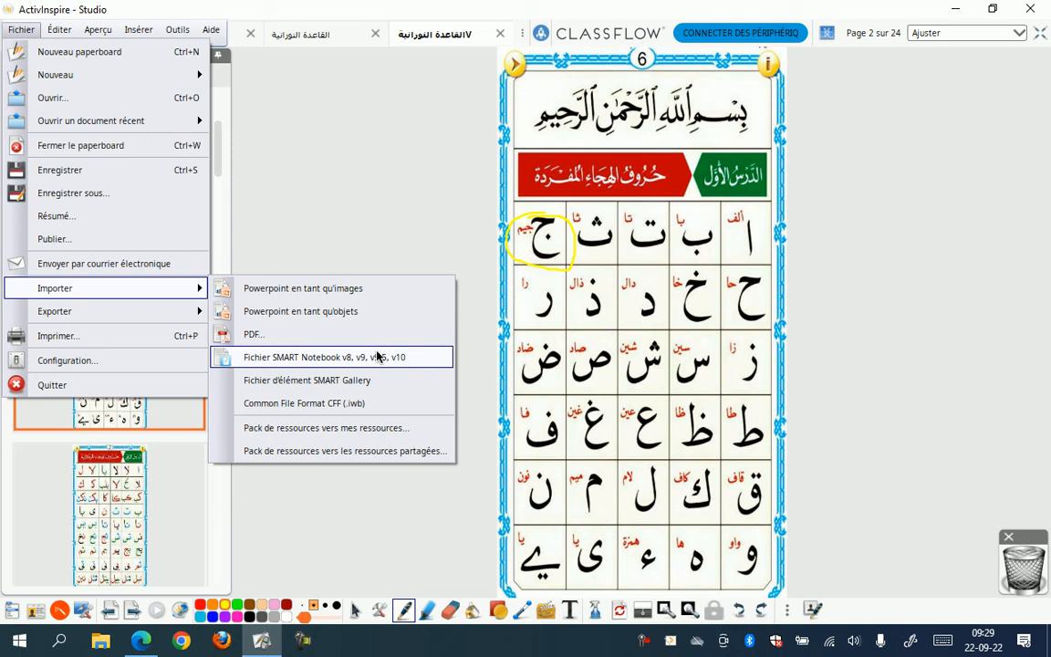
pyautogui.click(344, 7)
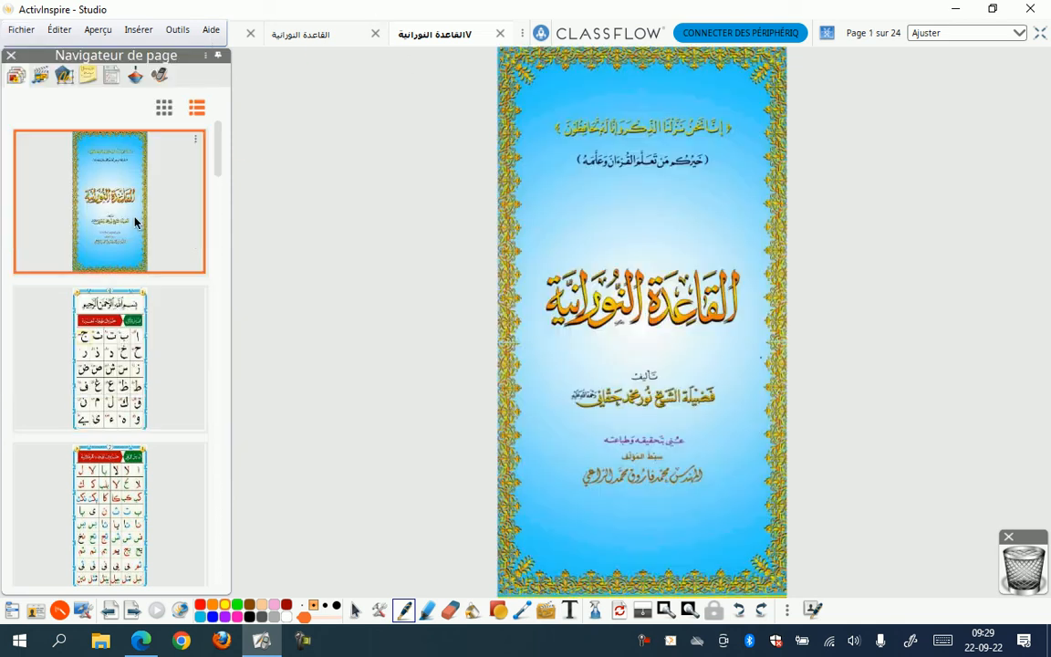
# Step: Browse the IV paperboard's pages from the cover down to page 6
pyautogui.click(124, 480)
pyautogui.scroll(-3, 134, 536)
pyautogui.click(118, 498)
pyautogui.click(130, 373)
pyautogui.click(125, 484)
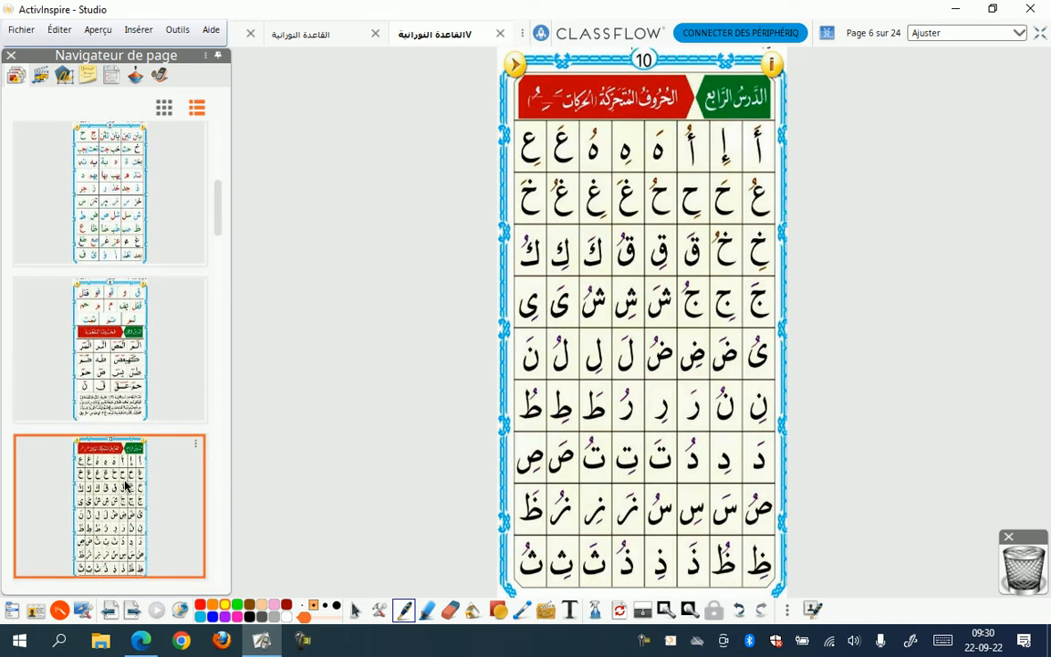
# Step: Start exporting all pages of the IV paperboard as JPEG images
pyautogui.click(20, 29)
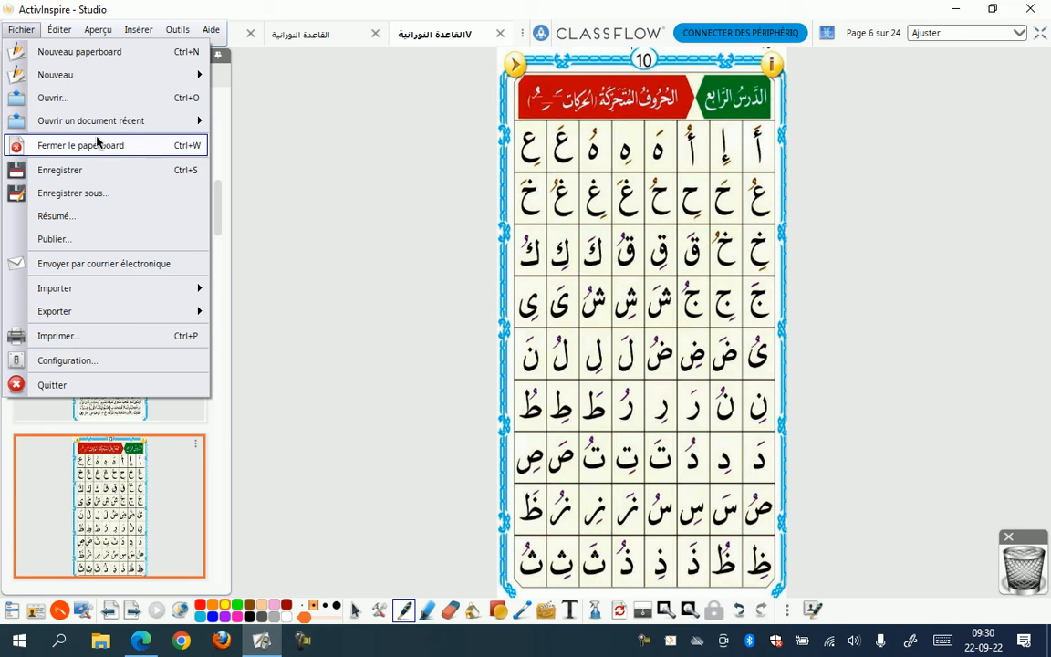
pyautogui.moveTo(72, 320)
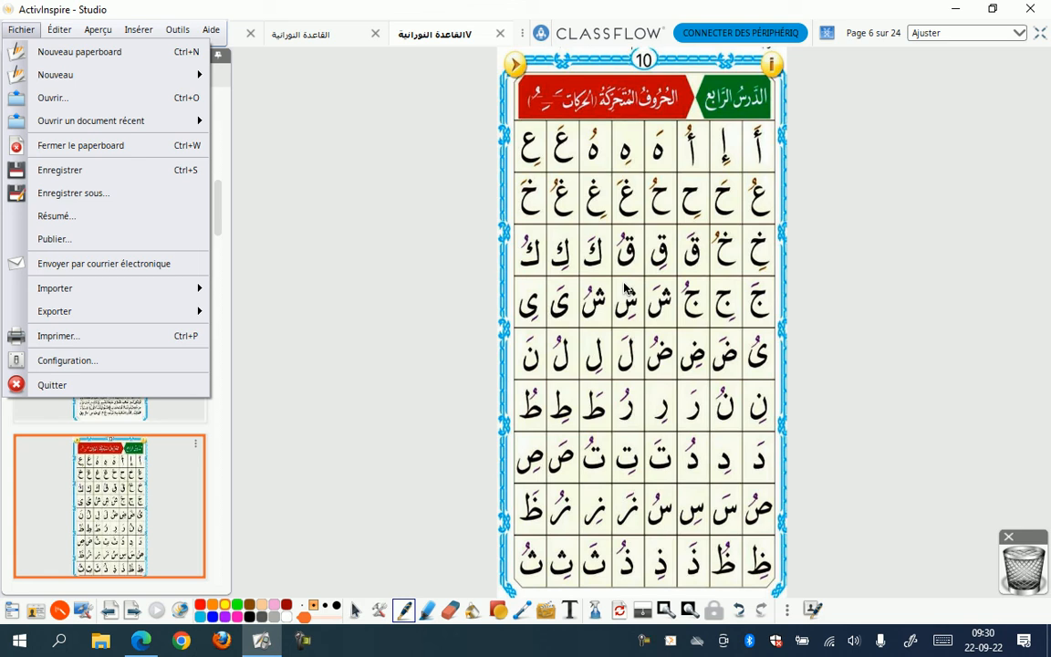
pyautogui.moveTo(107, 311)
pyautogui.moveTo(277, 335)
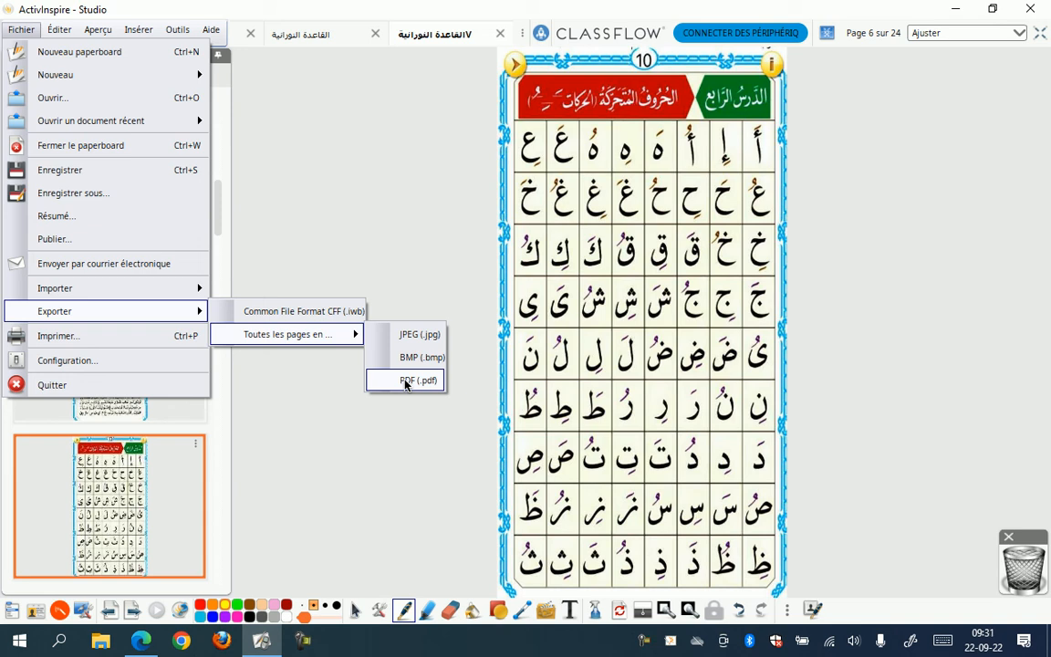
pyautogui.click(420, 335)
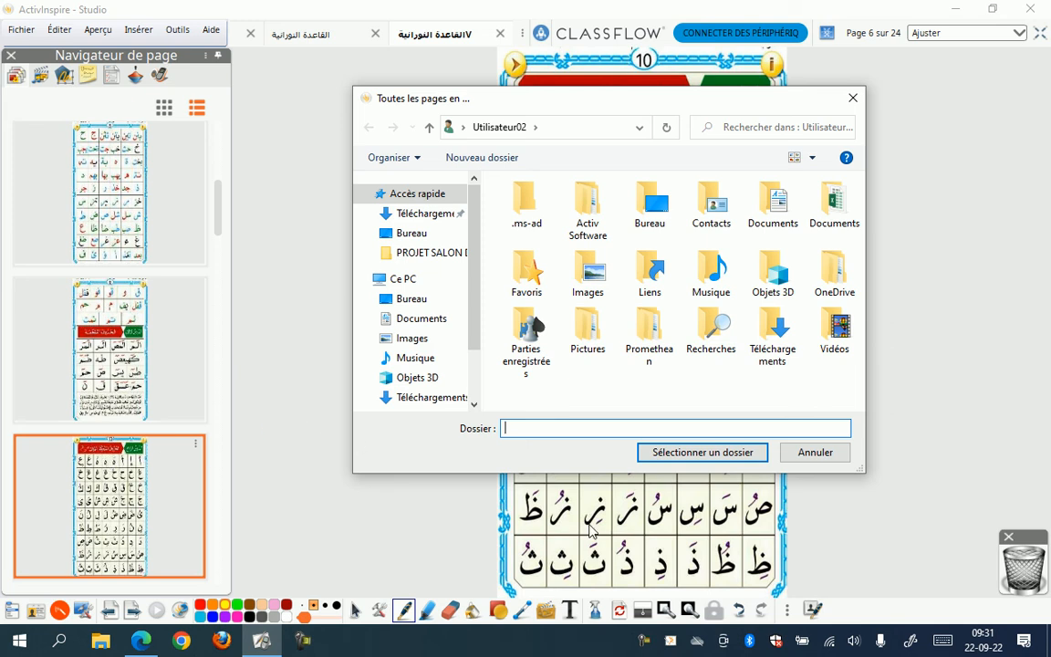
# Step: Create a folder named Images Nourania on the desktop and export the page images into it
pyautogui.click(408, 237)
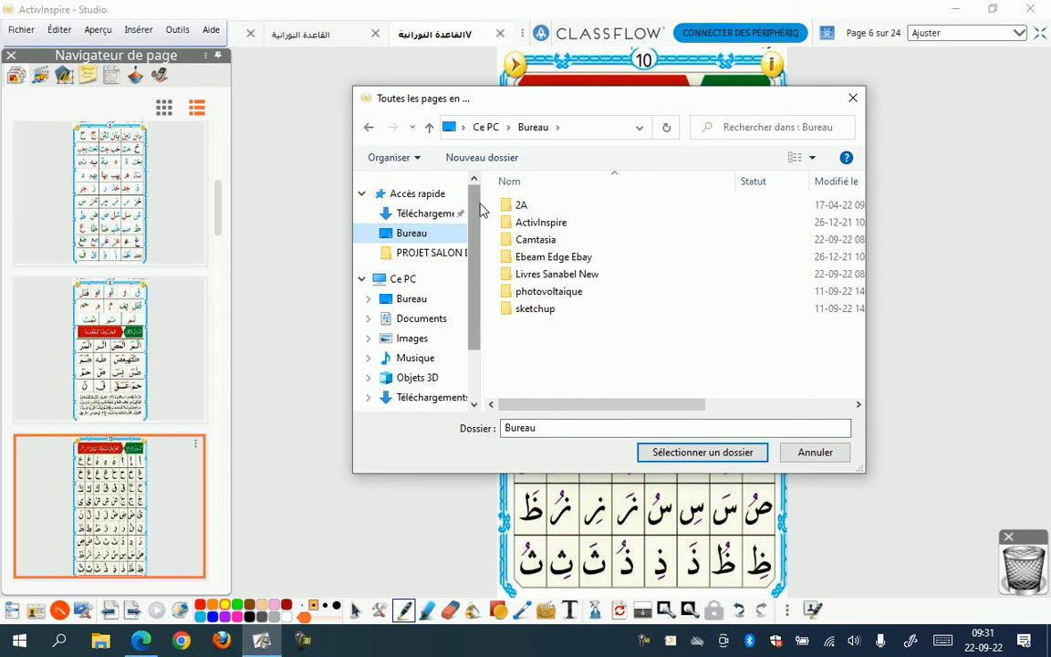
pyautogui.click(469, 160)
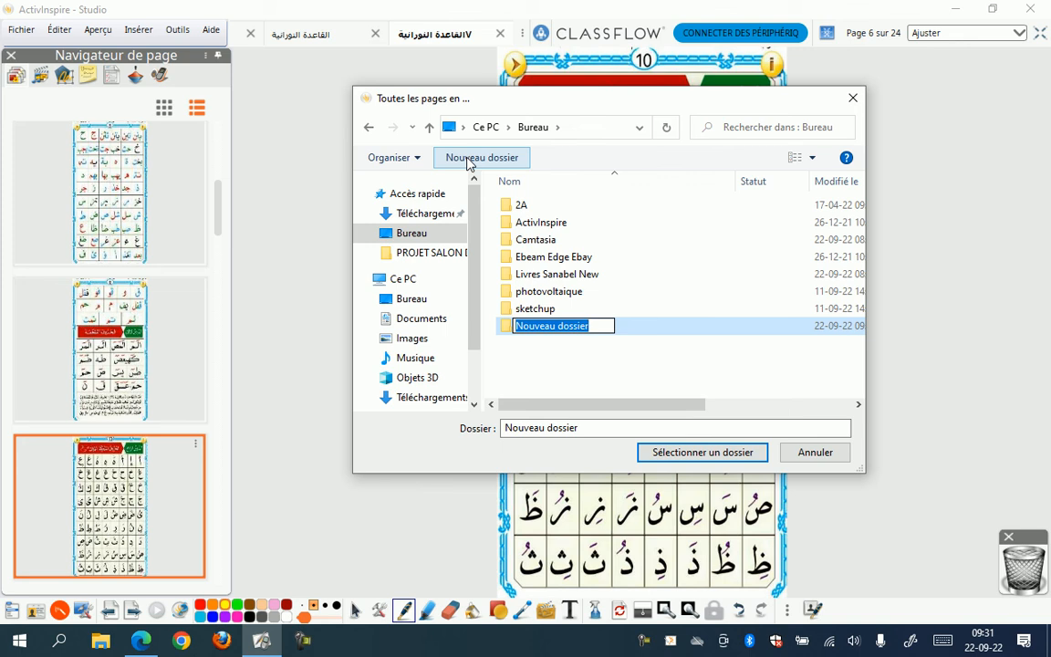
pyautogui.write('Im')
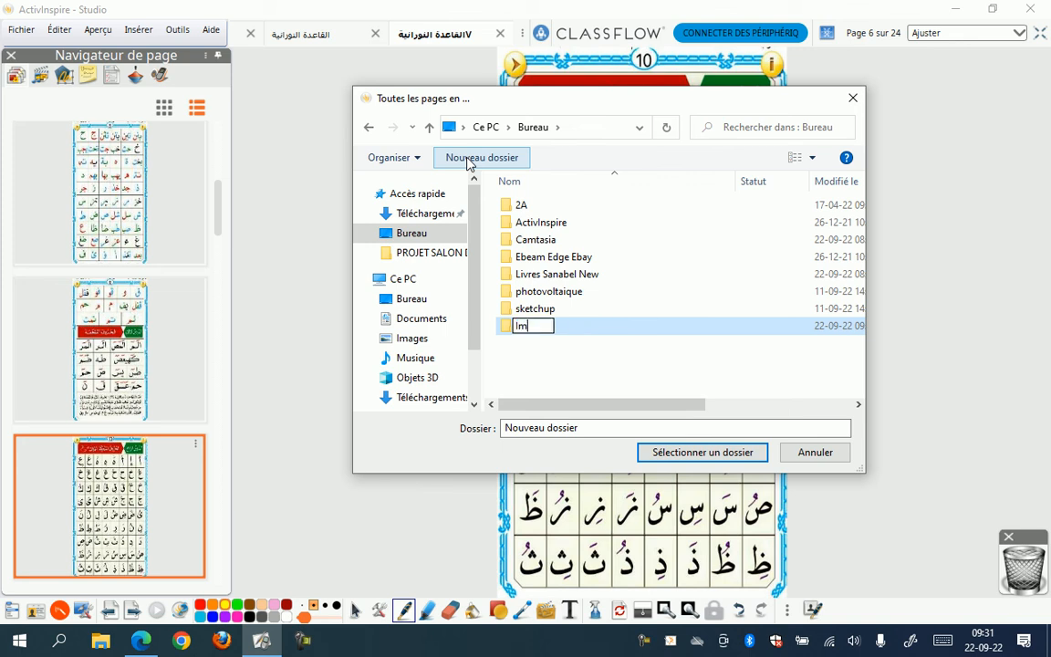
pyautogui.write('ages Nourania')
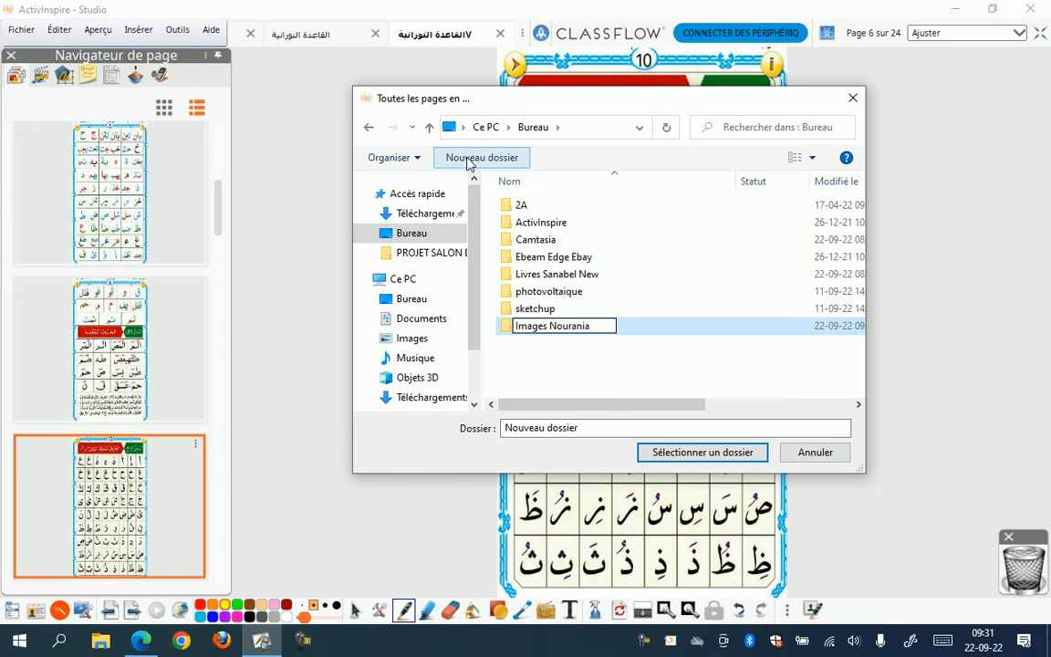
pyautogui.click(507, 333)
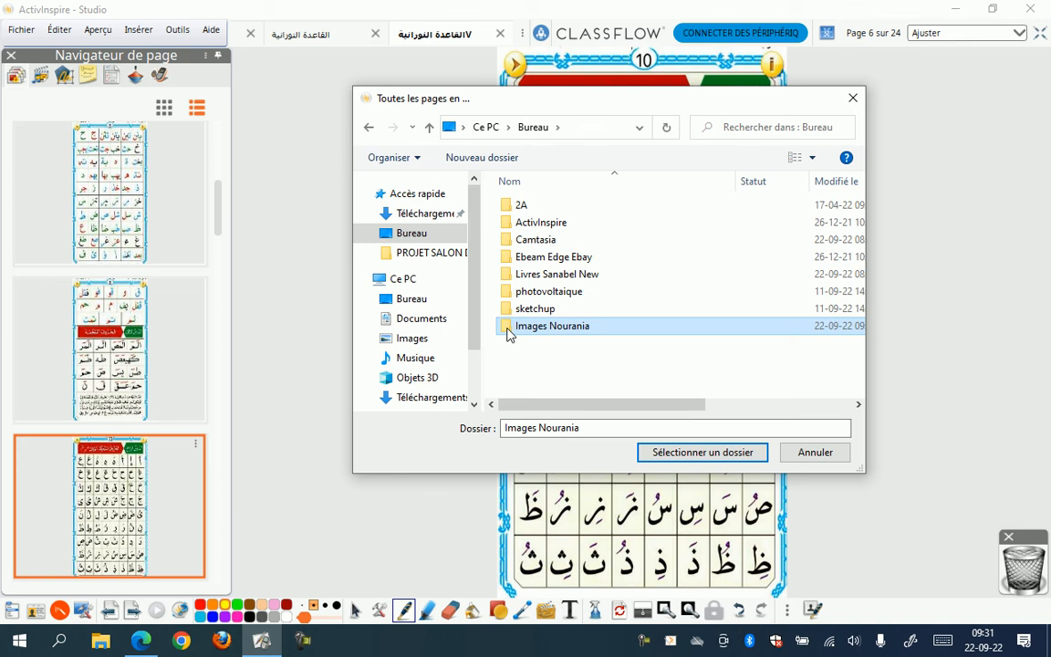
pyautogui.click(711, 452)
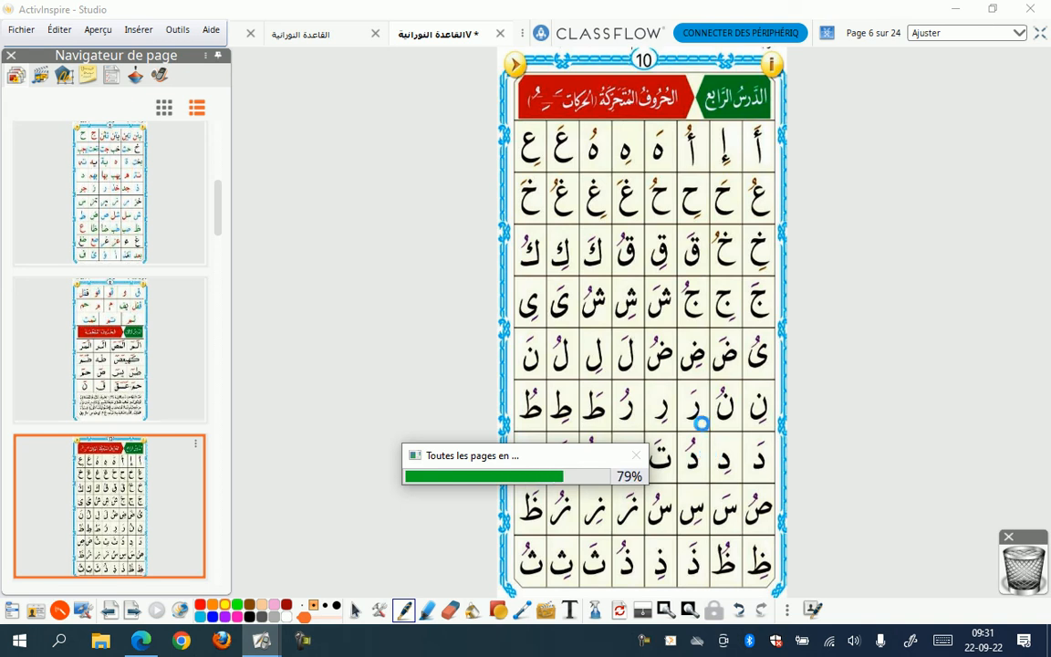
# Step: Move the Images Nourania folder below the PDF on the desktop and open it in a maximized window
pyautogui.click(961, 11)
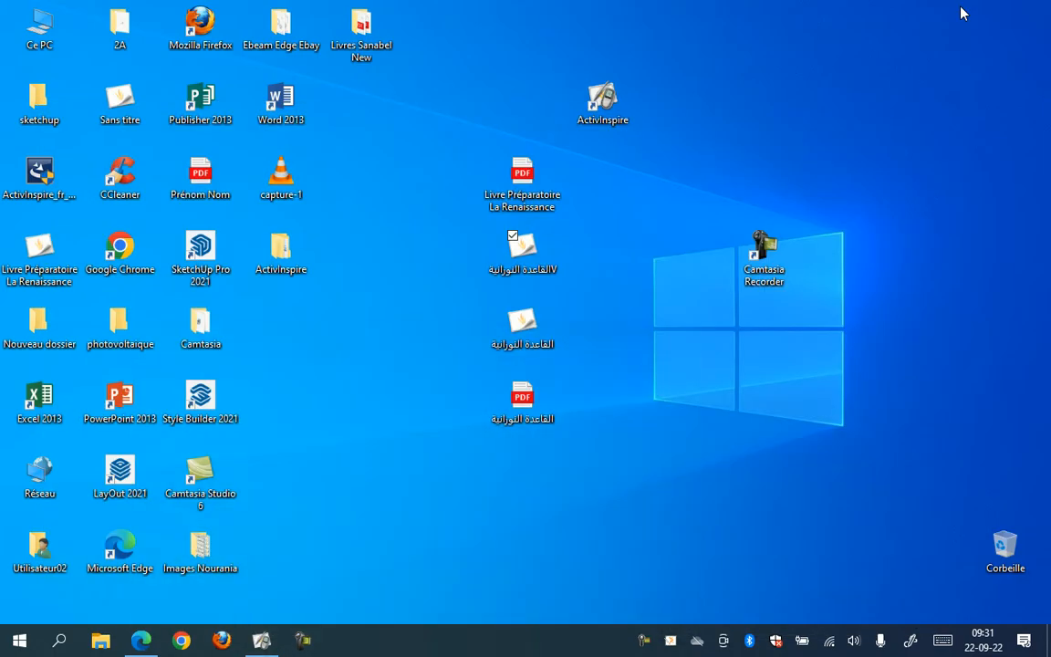
pyautogui.moveTo(202, 548); pyautogui.dragTo(533, 486)
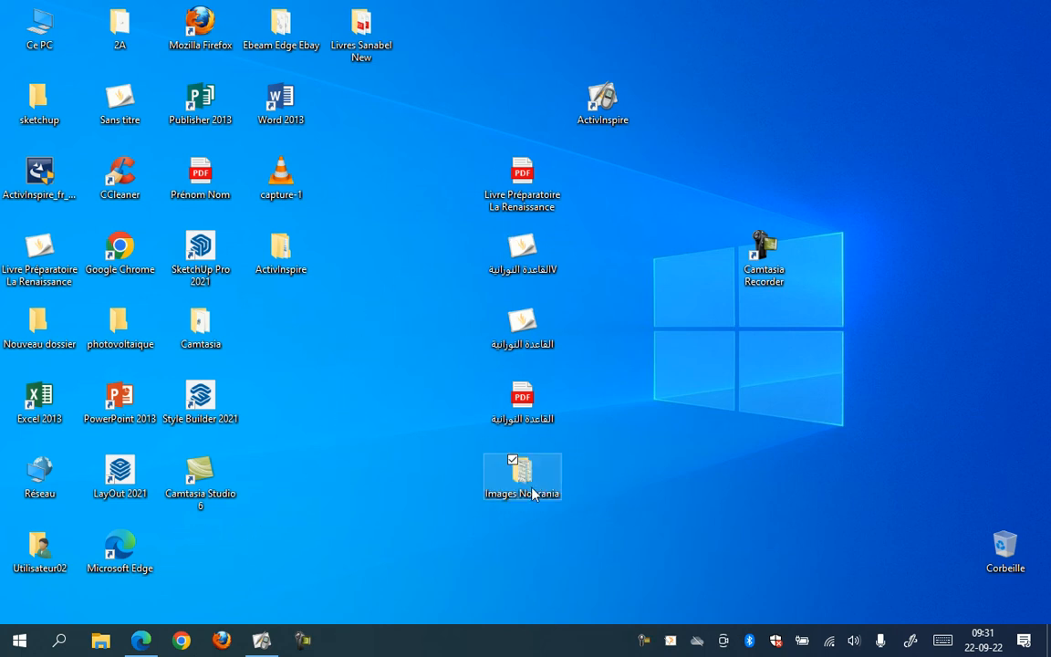
pyautogui.doubleClick(534, 487)
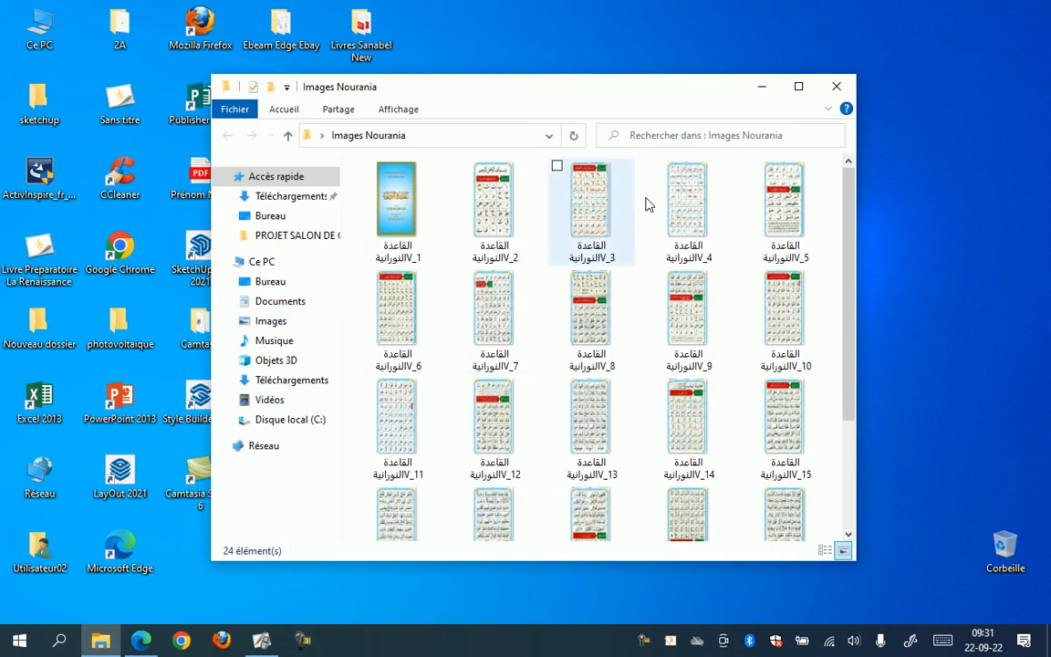
pyautogui.click(796, 87)
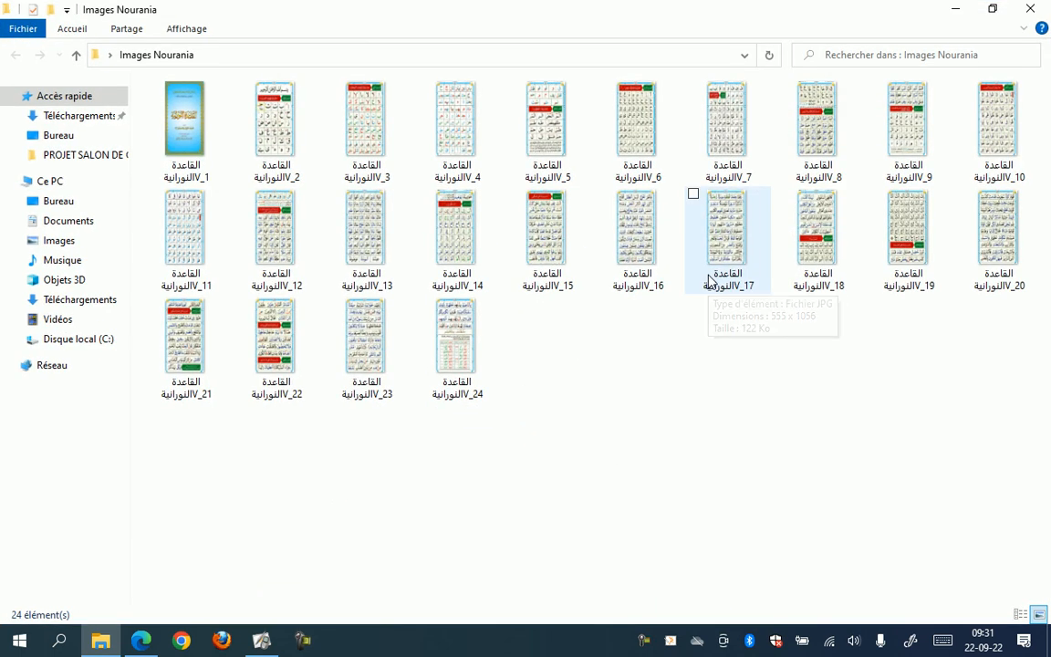
# Step: View the first exported page image, and start exporting all pages of the IV paperboard as a PDF
pyautogui.doubleClick(187, 135)
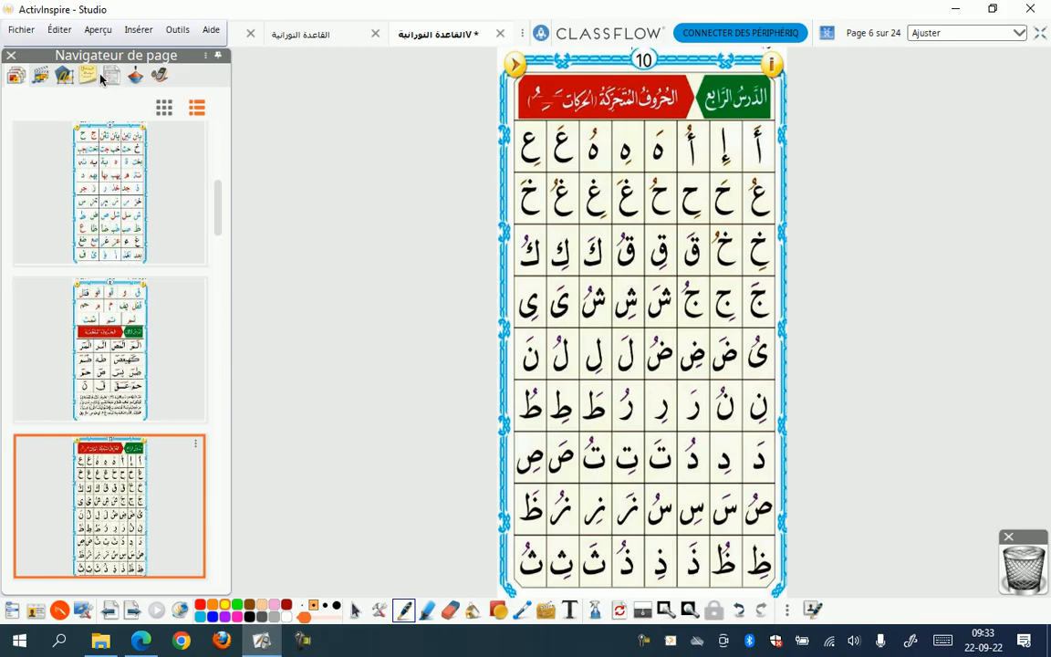
pyautogui.click(21, 29)
pyautogui.moveTo(74, 314)
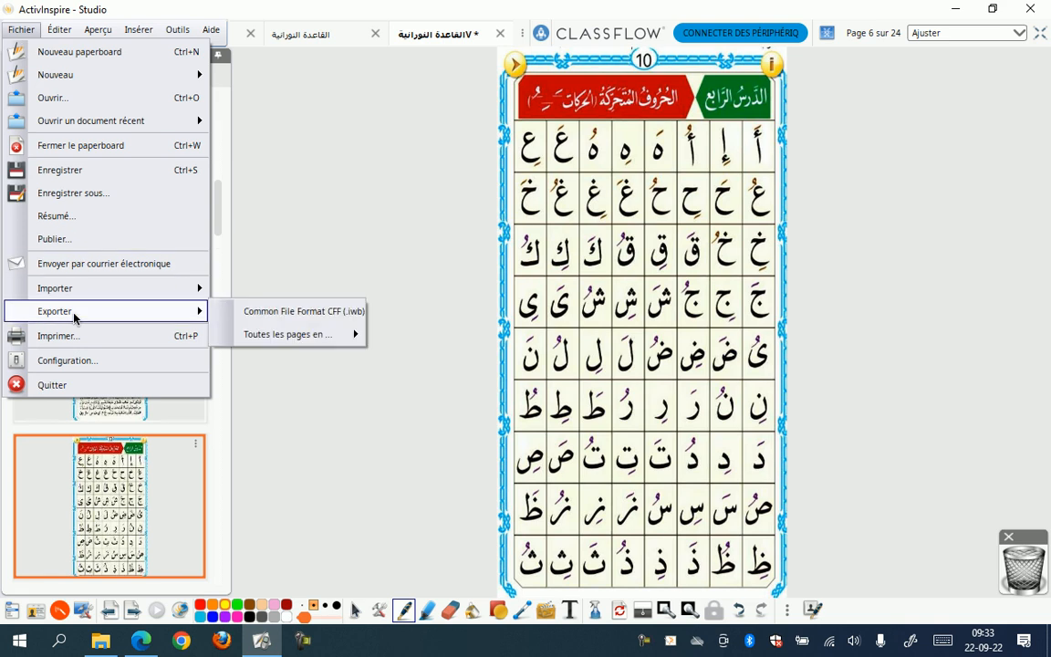
pyautogui.moveTo(283, 335)
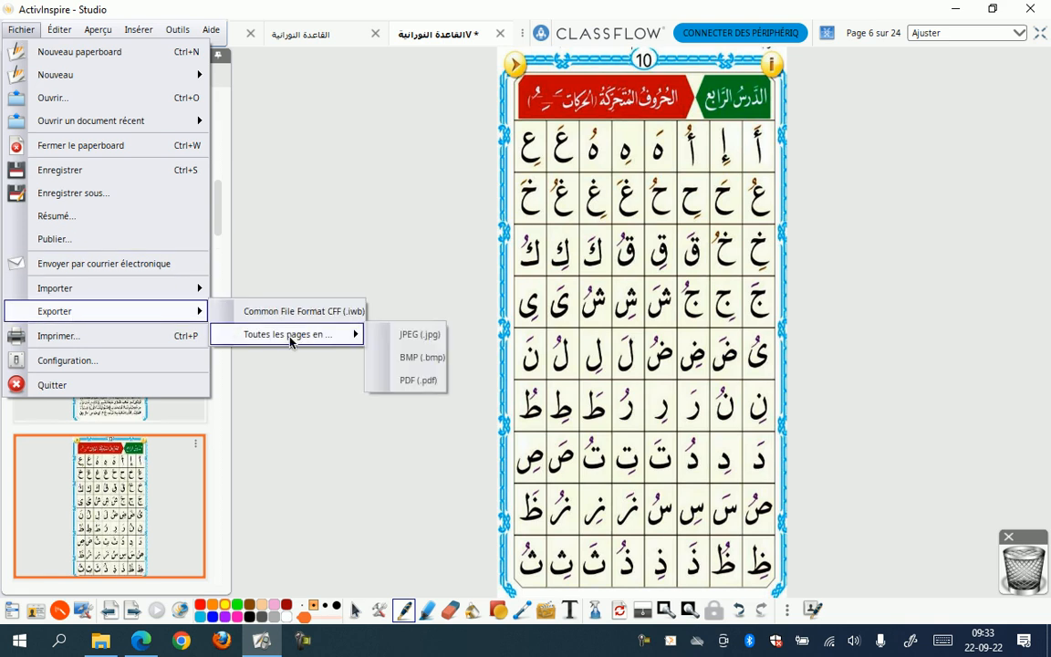
pyautogui.click(406, 382)
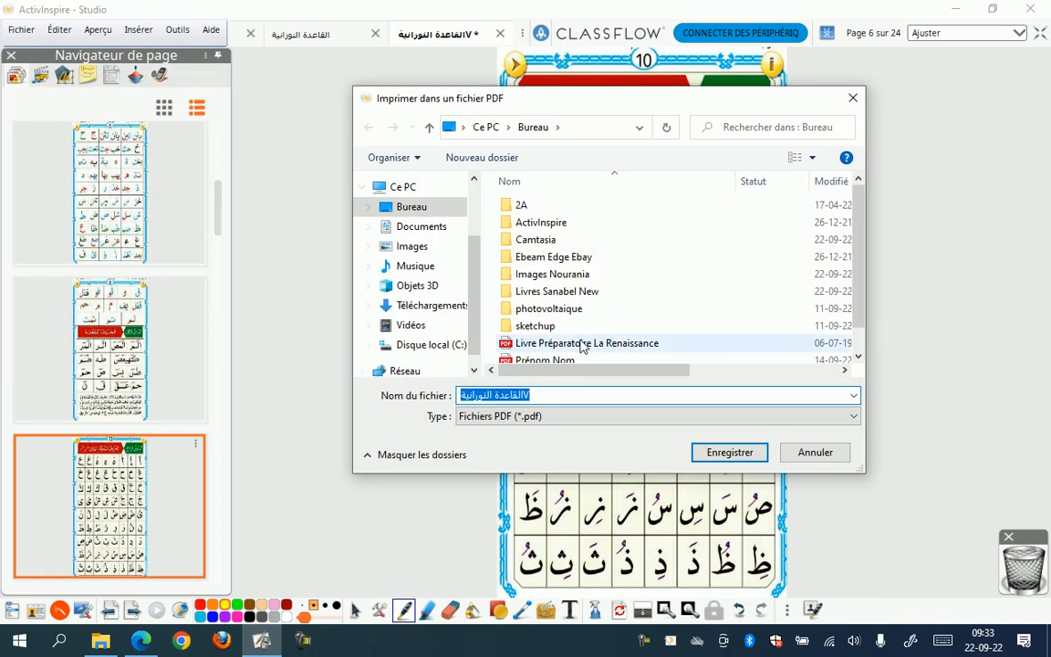
# Step: Save the PDF export as Test Nourania in the Images Nourania folder
pyautogui.doubleClick(536, 274)
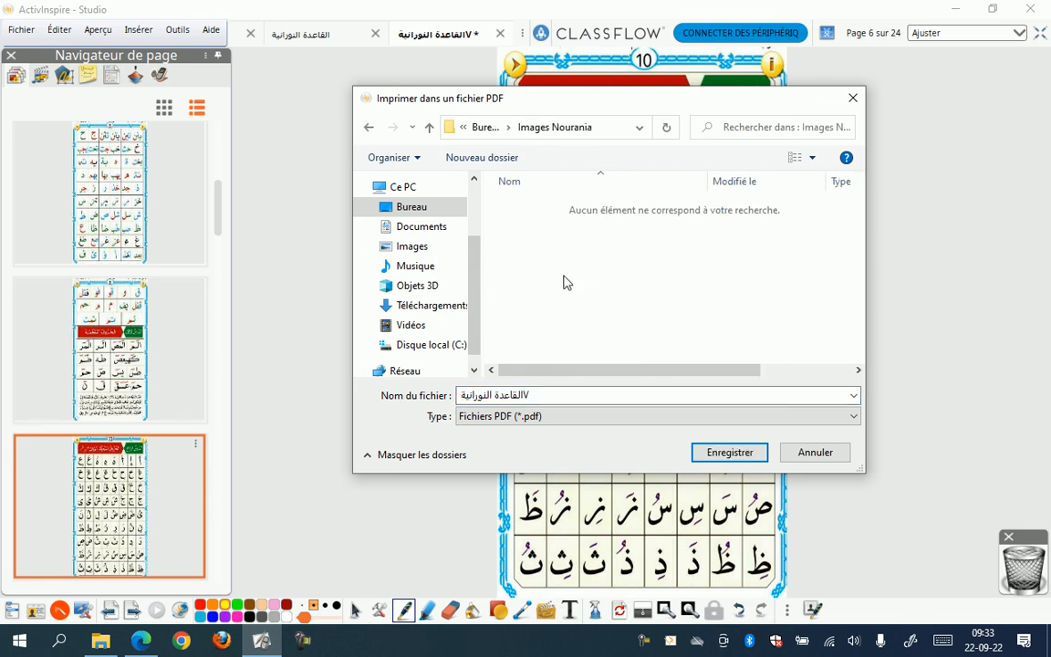
pyautogui.click(538, 397)
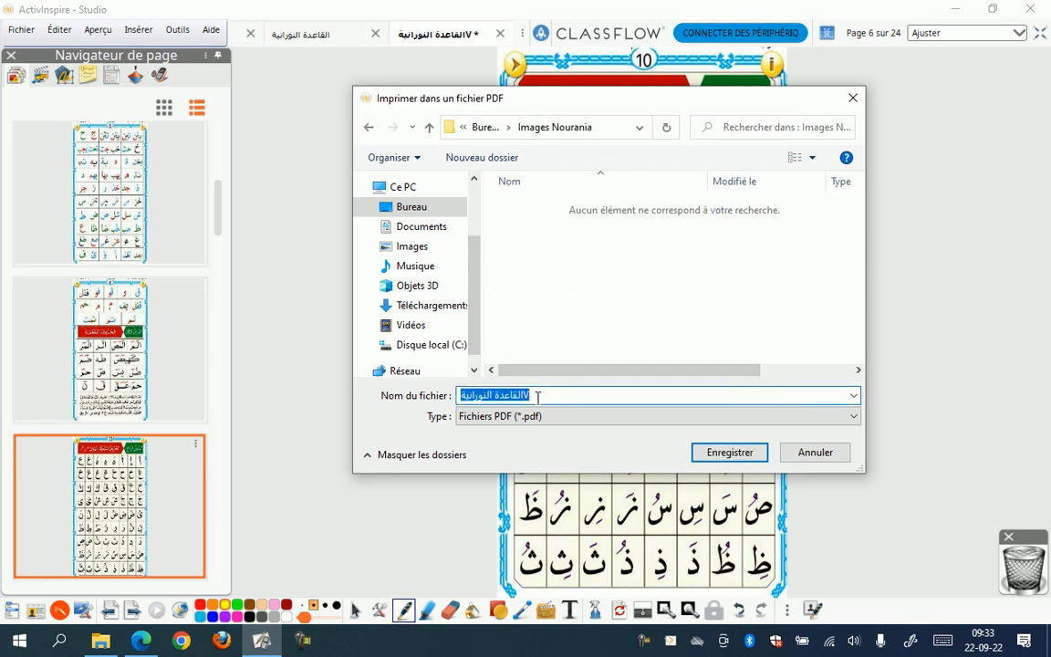
pyautogui.write('Test Nourania')
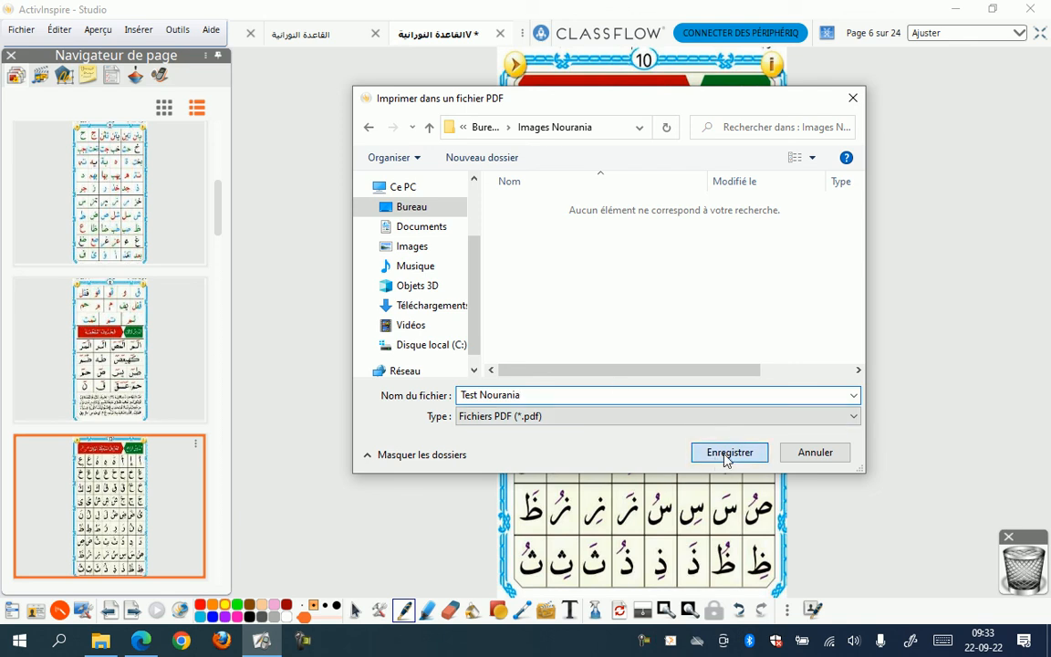
pyautogui.click(728, 454)
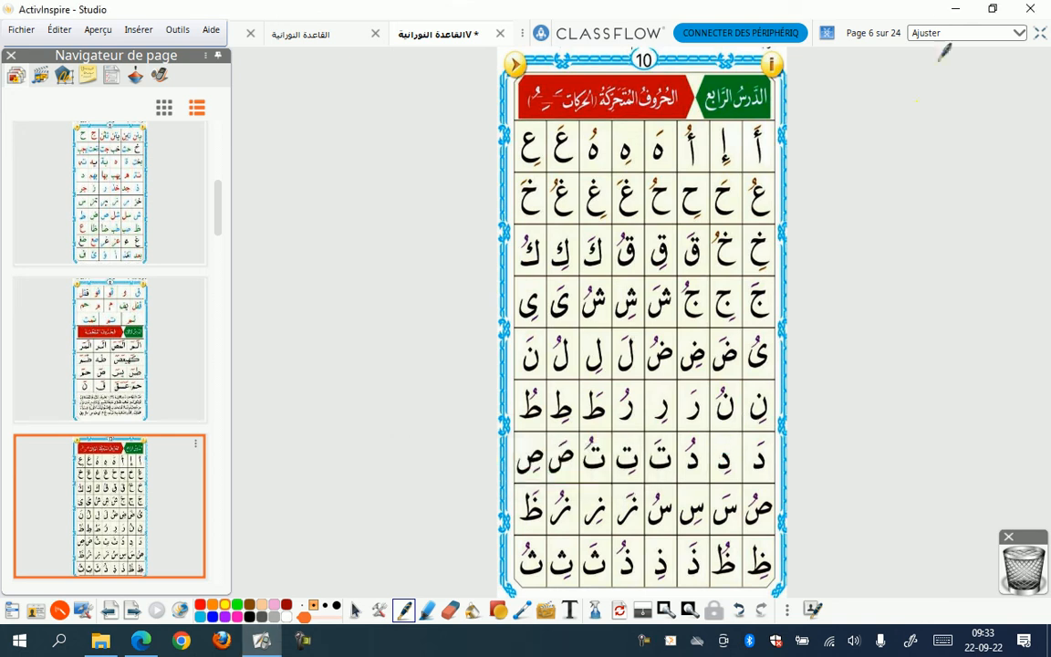
# Step: Open the Test Nourania PDF from the Images Nourania folder on the desktop and look through its pages
pyautogui.click(956, 8)
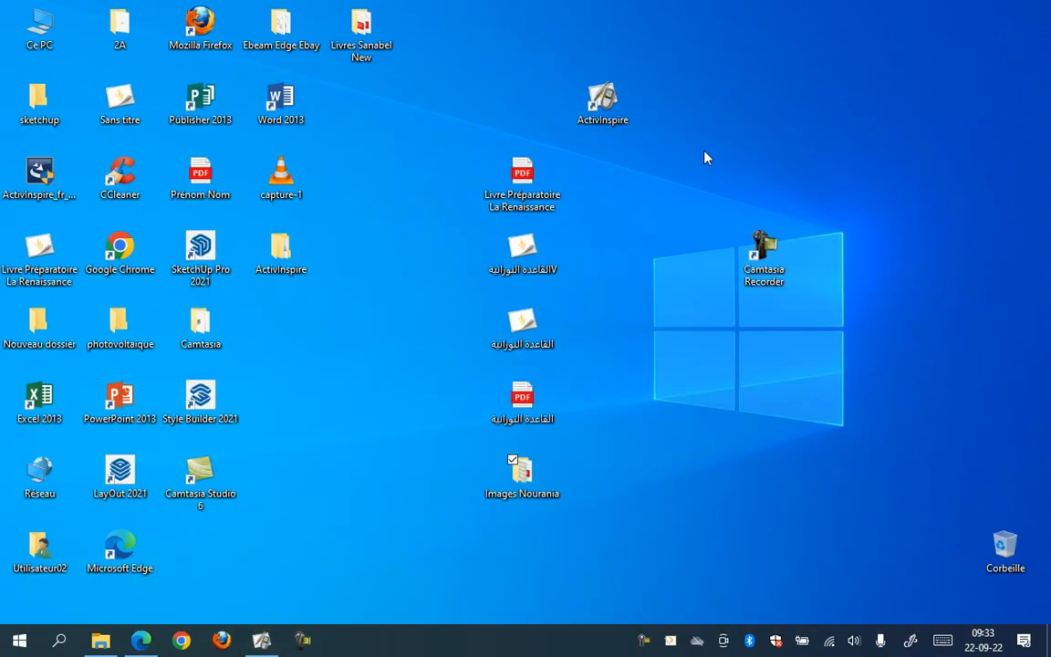
pyautogui.doubleClick(517, 485)
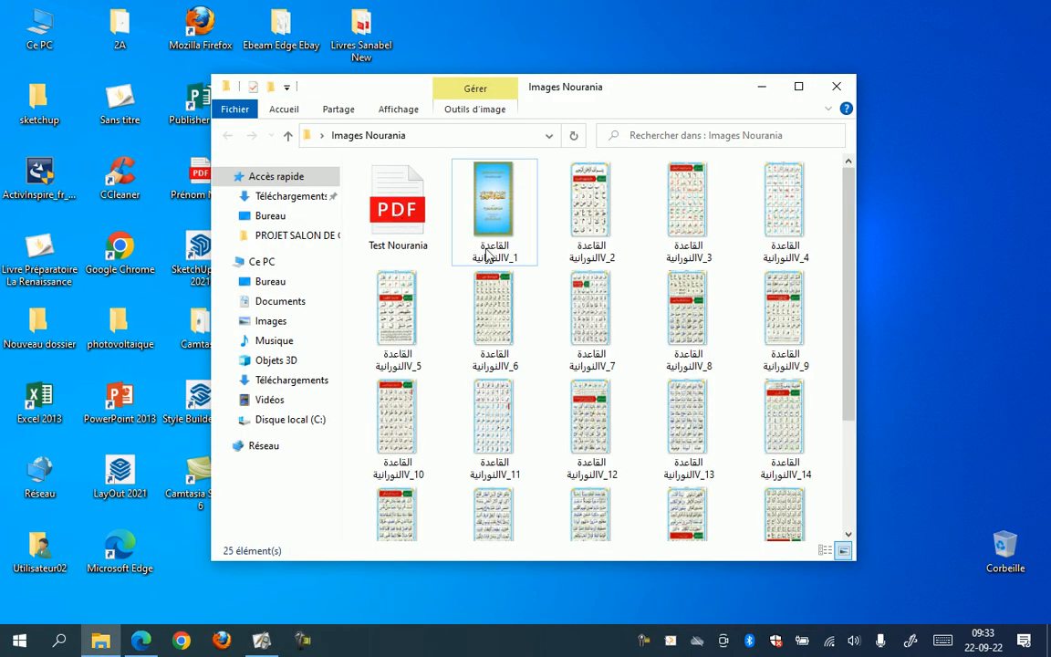
pyautogui.click(360, 215)
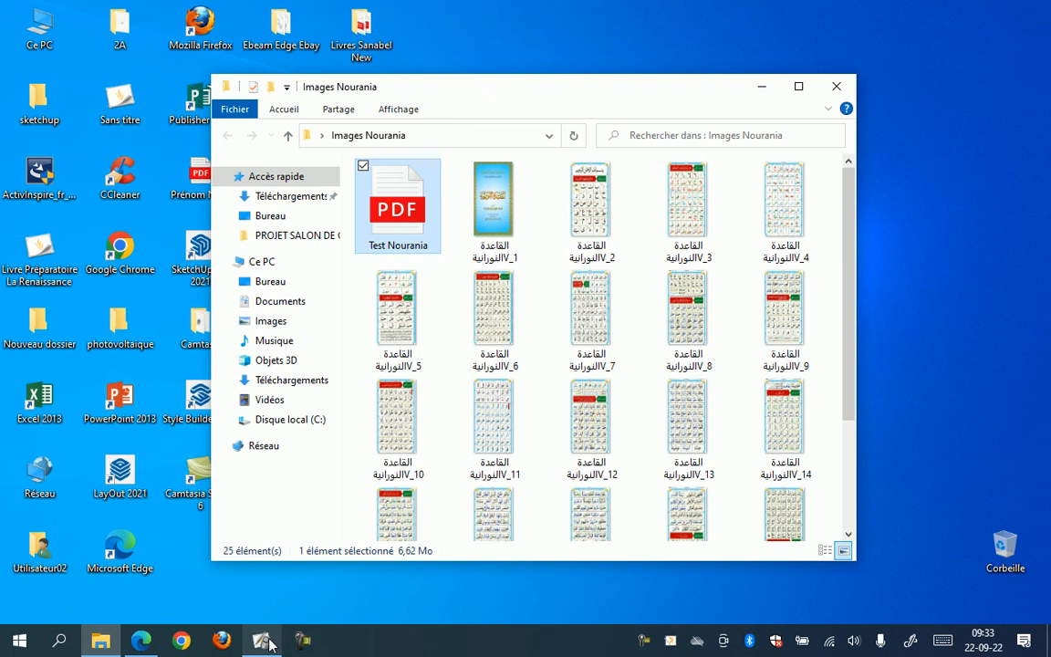
pyautogui.doubleClick(376, 192)
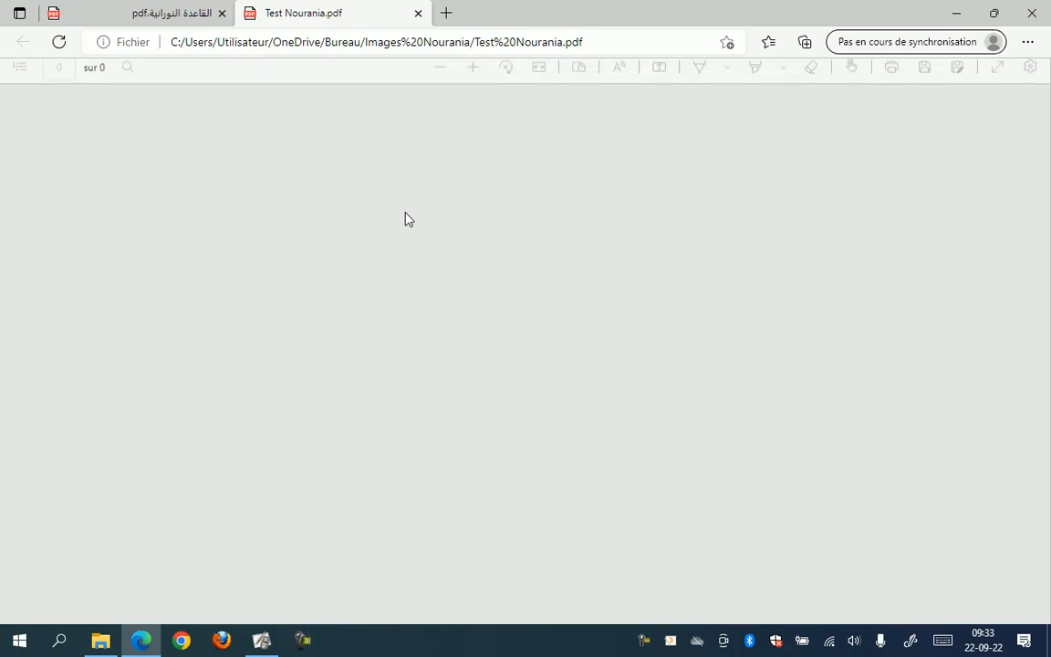
pyautogui.scroll(-15, 540, 336)
pyautogui.scroll(-12, 541, 336)
pyautogui.scroll(20, 547, 333)
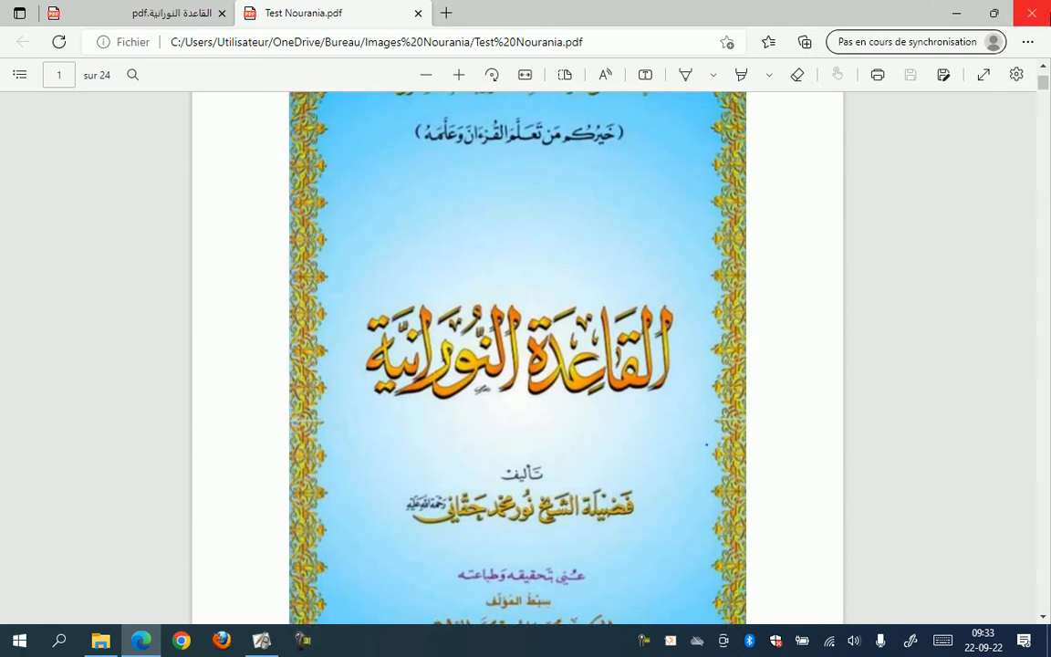
# Step: Close the PDF, minimize the Images Nourania folder window and switch back to ActivInspire
pyautogui.click(1044, 13)
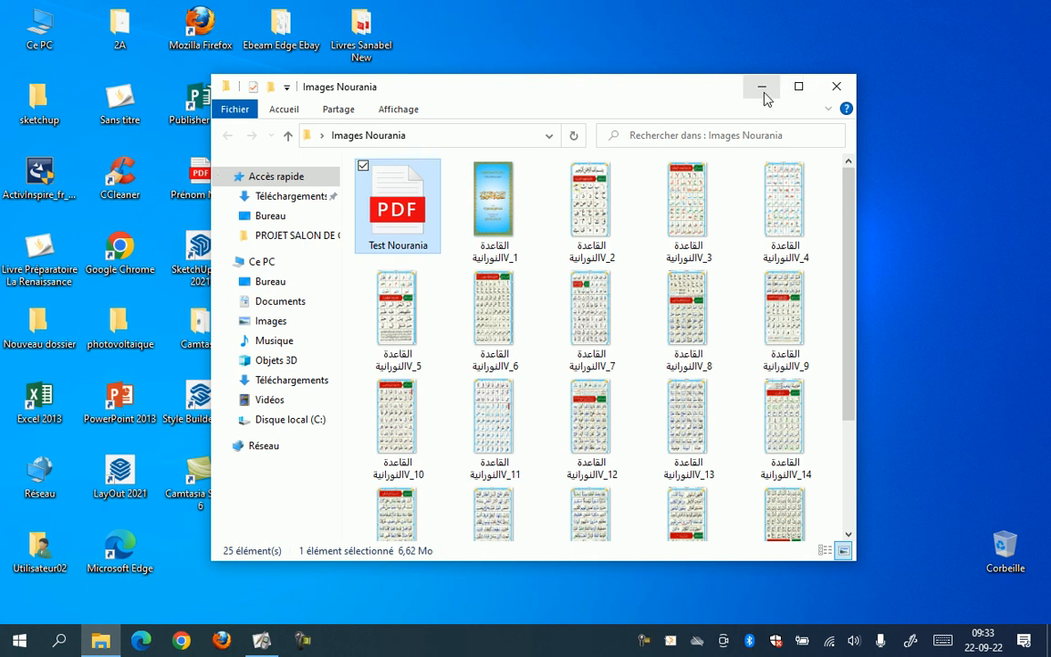
pyautogui.click(764, 94)
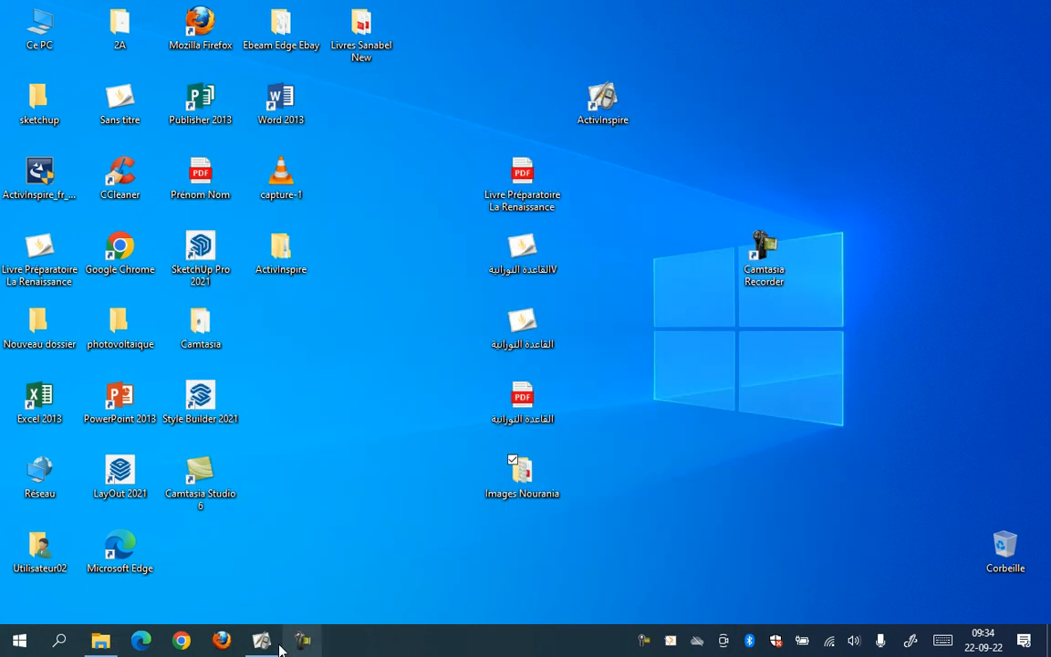
pyautogui.moveTo(261, 646)
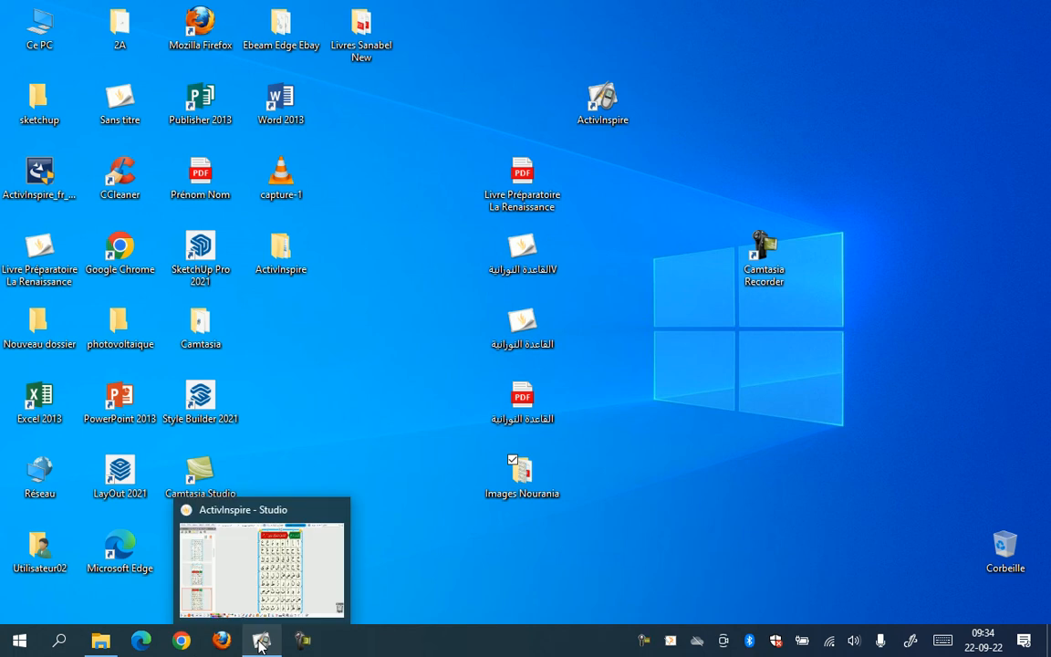
pyautogui.click(236, 515)
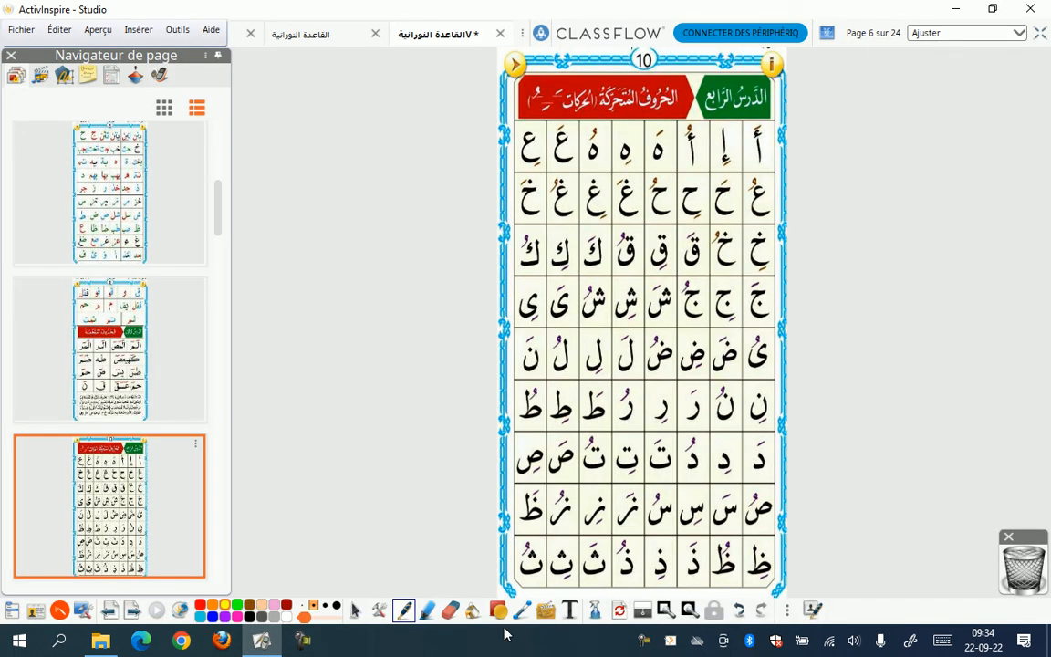
# Step: Open the configuration of the Création profile and set the icon size to 25 in its format settings
pyautogui.click(25, 30)
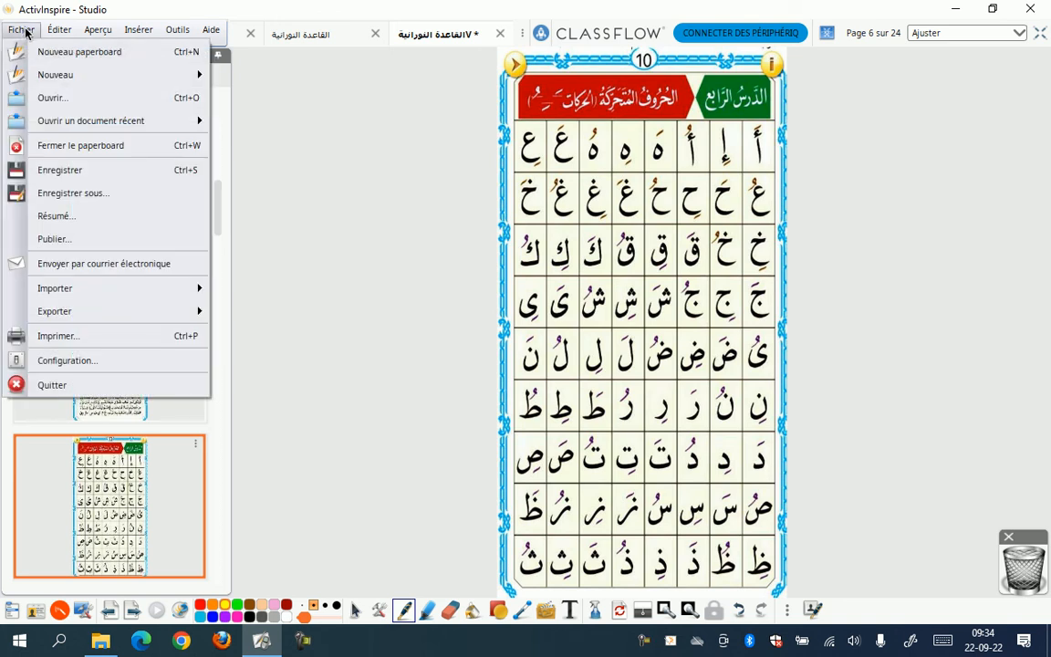
pyautogui.moveTo(11, 30)
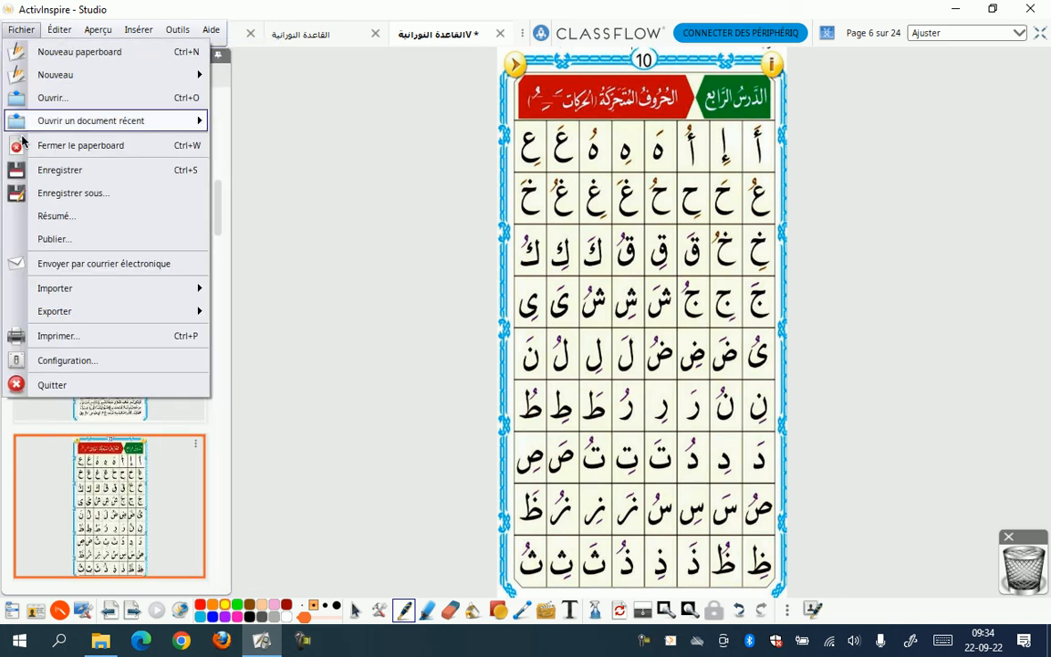
pyautogui.click(71, 361)
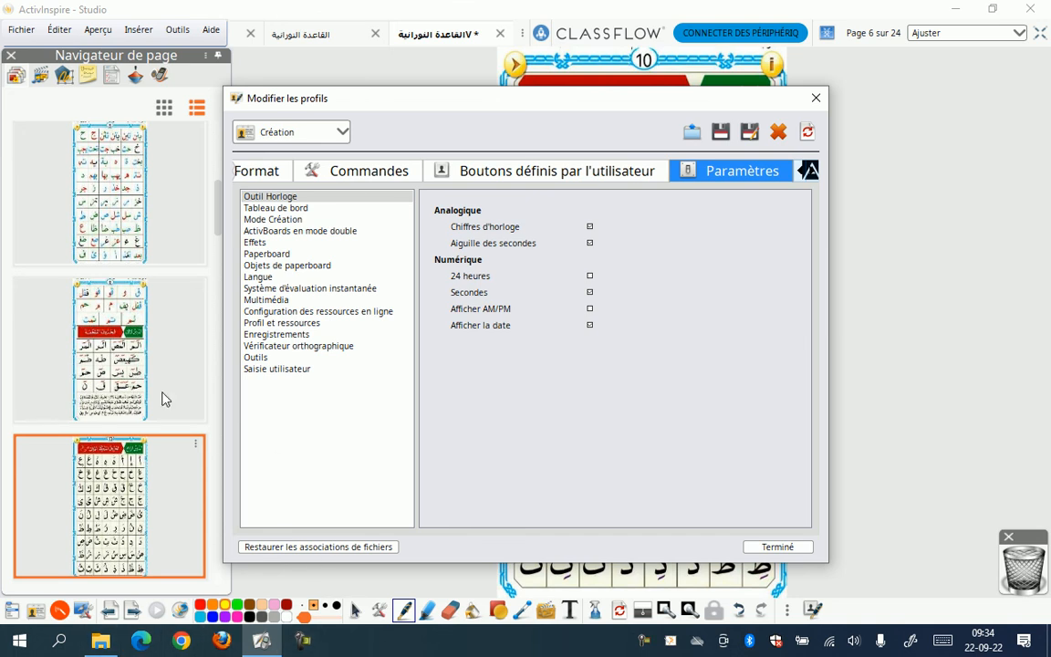
pyautogui.click(261, 174)
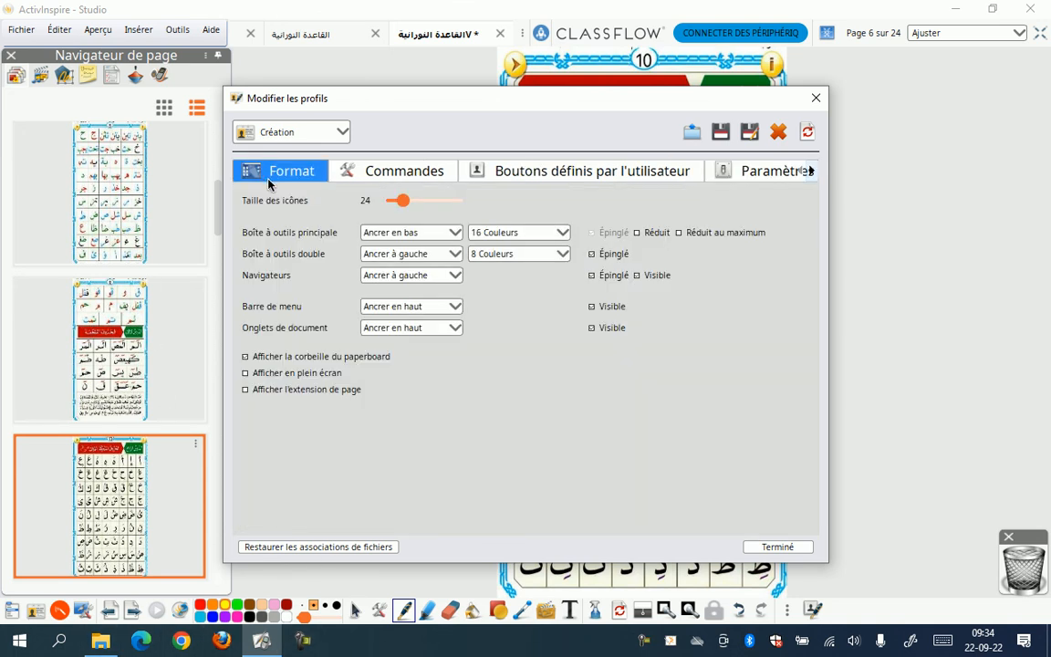
pyautogui.moveTo(403, 200)
pyautogui.mouseDown()
pyautogui.moveTo(435, 212)
pyautogui.moveTo(394, 195)
pyautogui.moveTo(405, 200)
pyautogui.mouseUp()
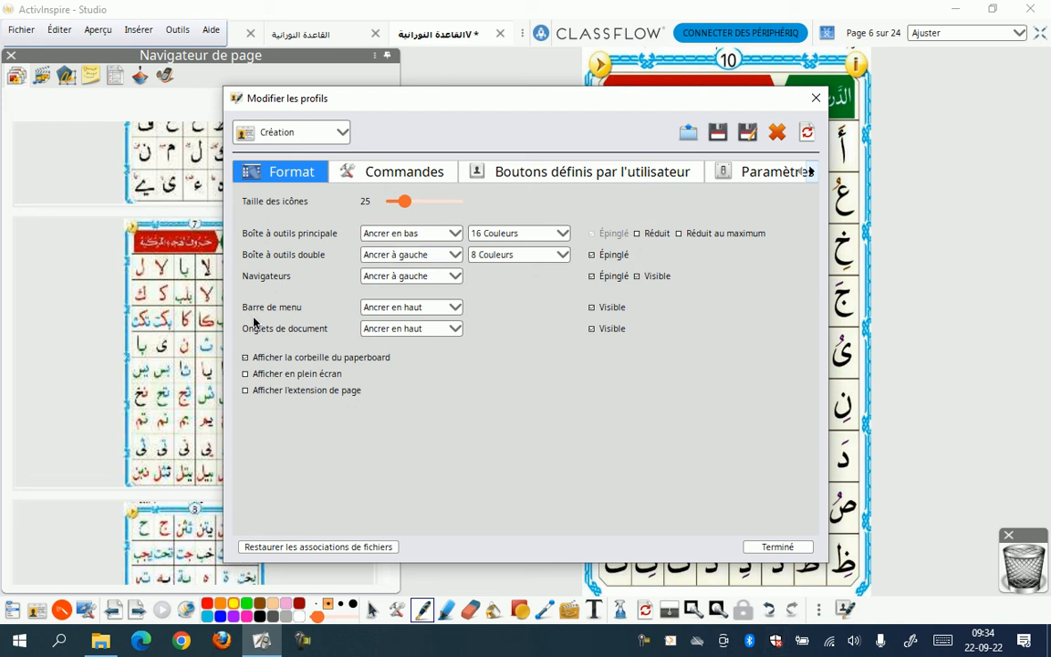
# Step: Show the profile's commands and examine the main tool palette's entries from the first separator to Options du stylo
pyautogui.click(399, 174)
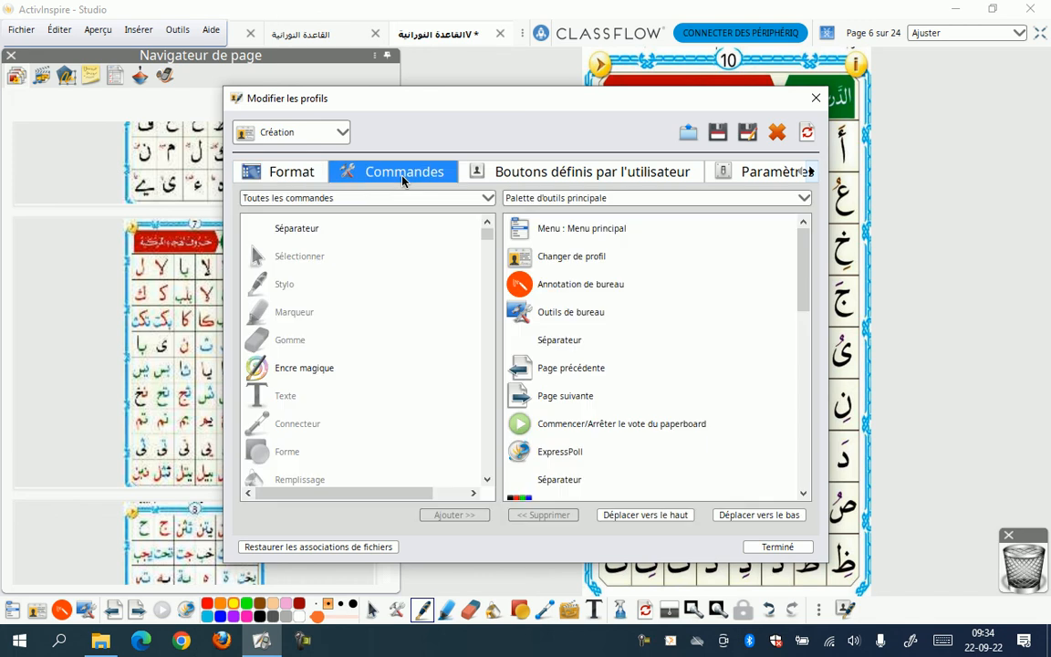
pyautogui.click(585, 343)
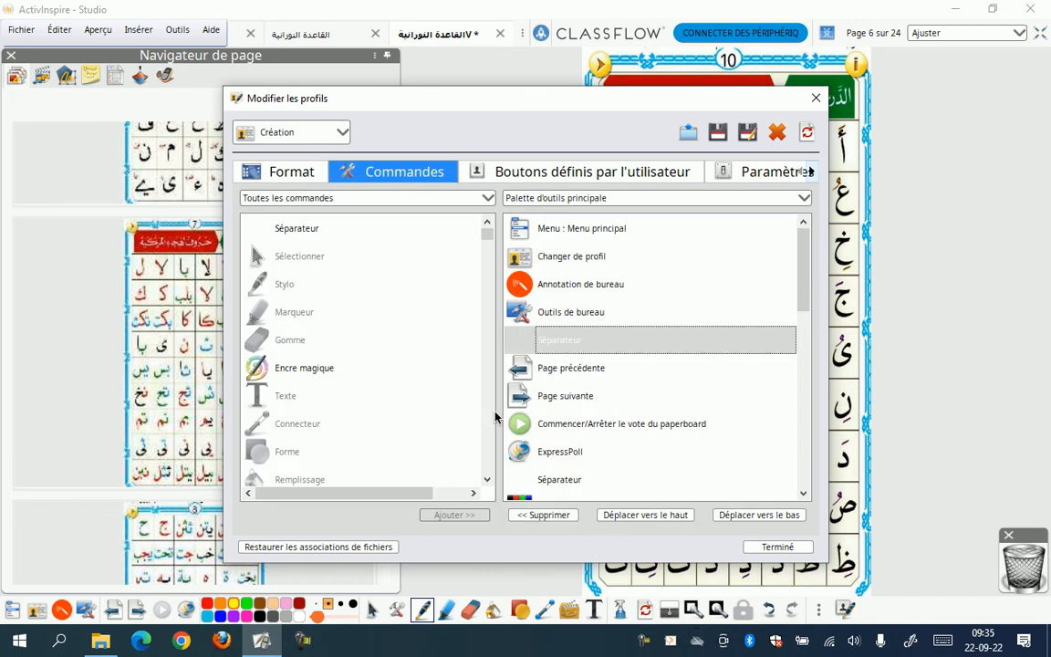
pyautogui.click(509, 372)
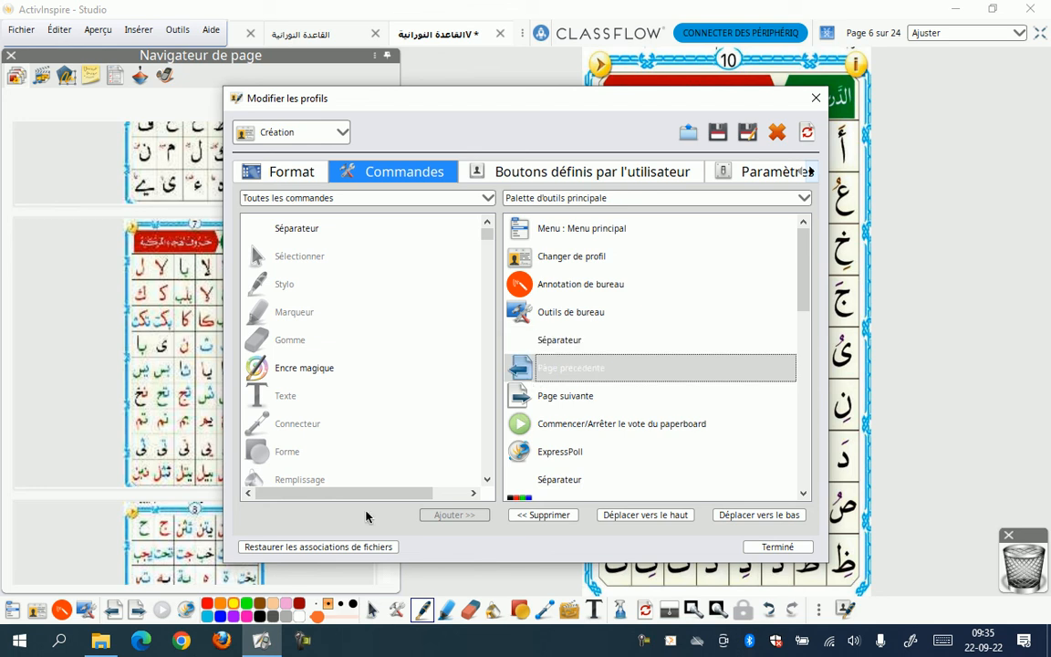
pyautogui.click(543, 405)
pyautogui.click(557, 429)
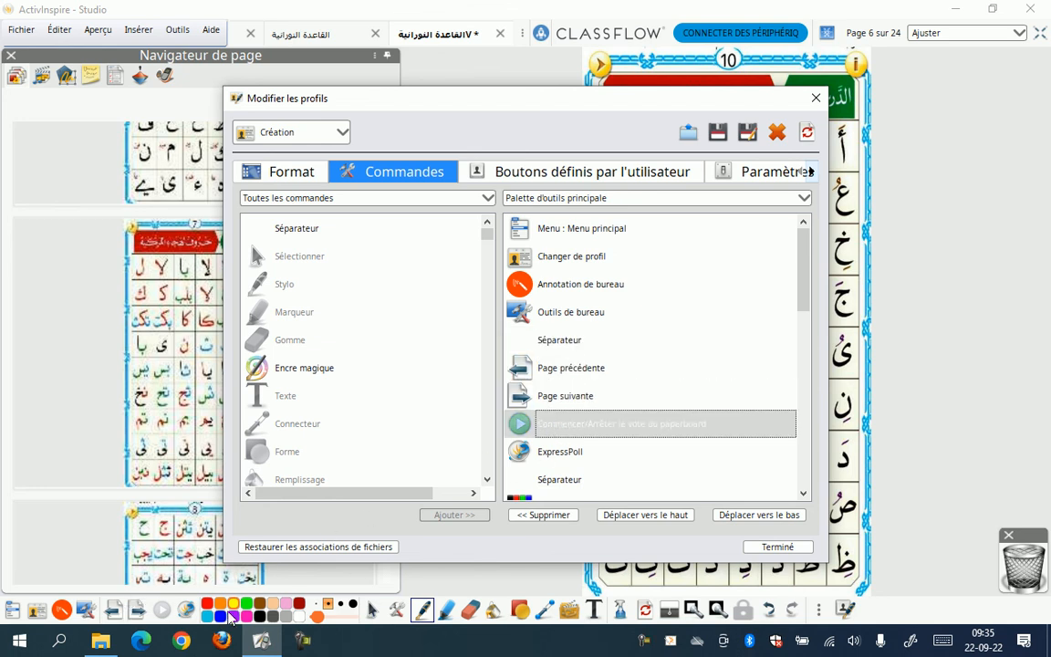
pyautogui.click(513, 452)
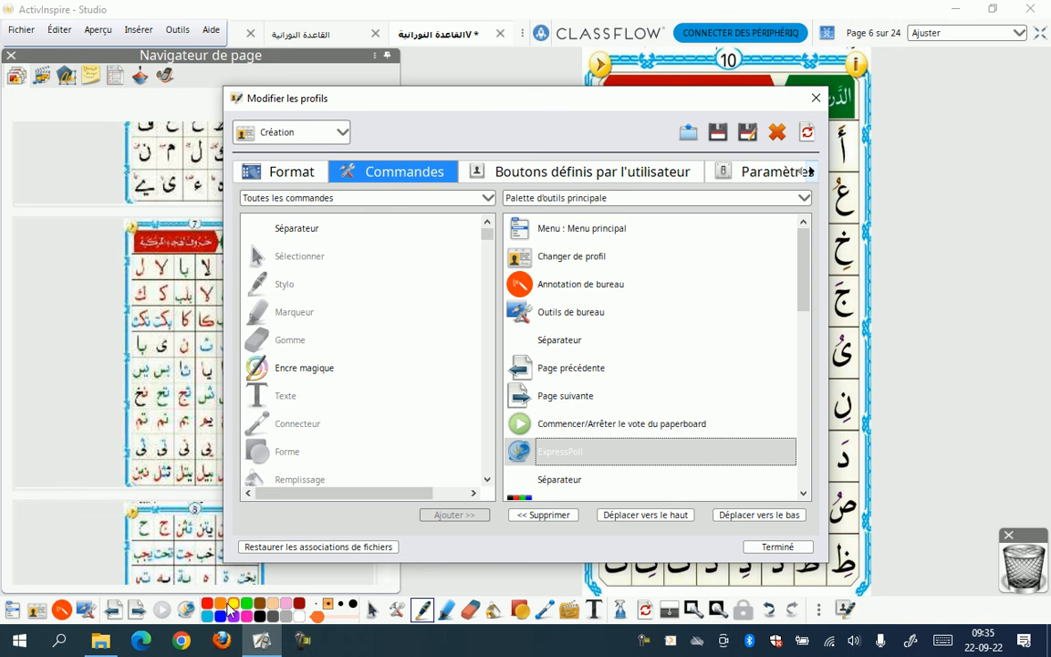
pyautogui.scroll(-1, 728, 448)
pyautogui.click(565, 461)
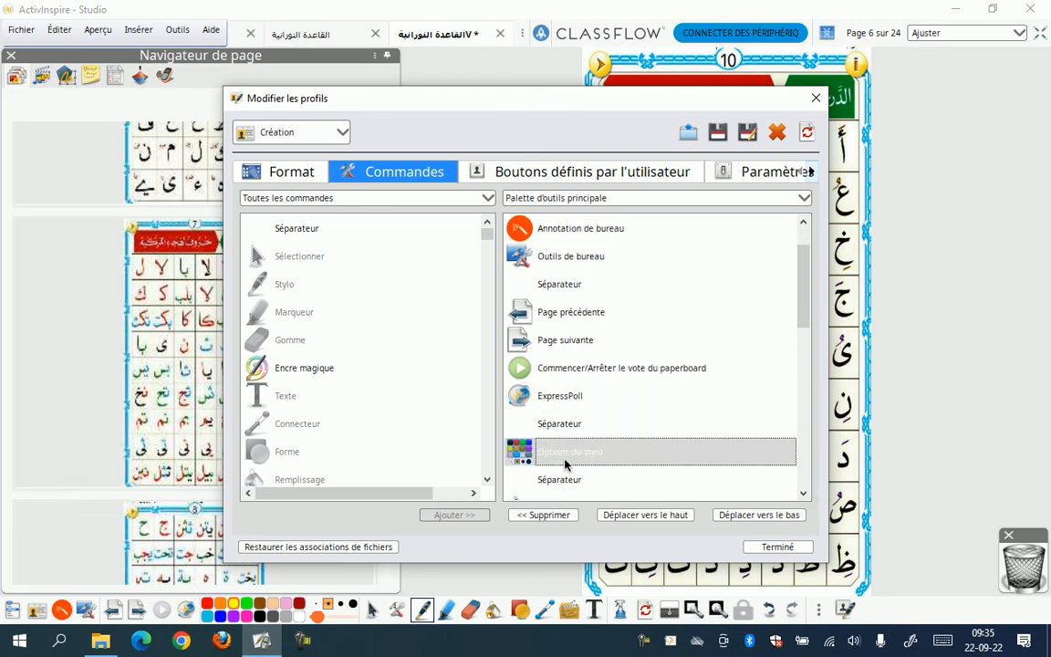
# Step: Look through the remaining commands of the main tool palette, beyond Options du stylo to the end of the list
pyautogui.click(807, 495)
pyautogui.click(807, 495)
pyautogui.click(806, 495)
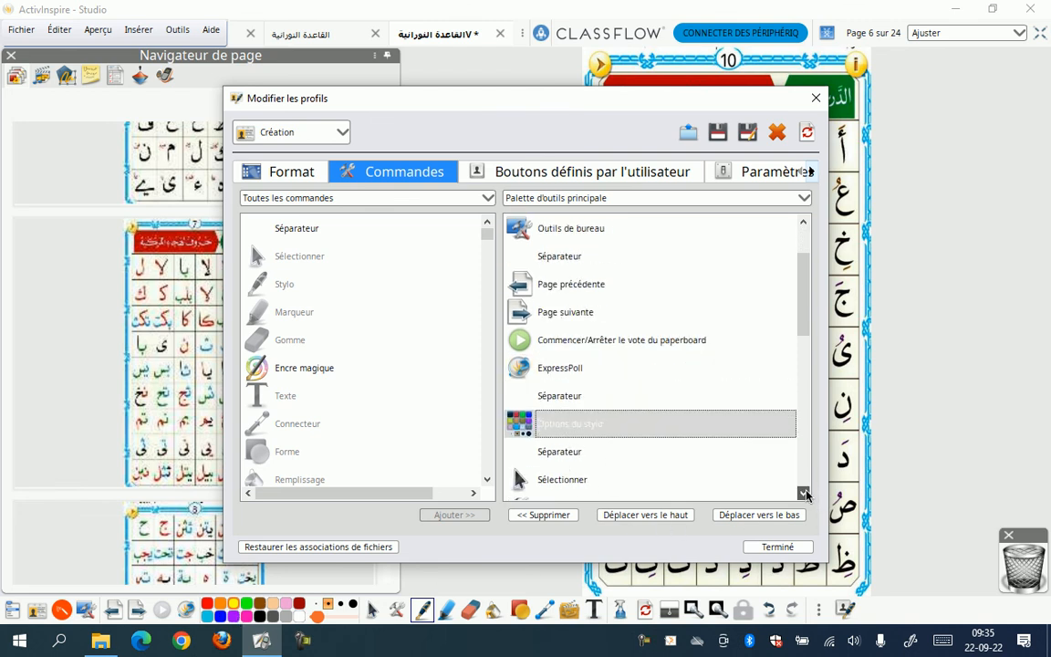
pyautogui.click(806, 495)
pyautogui.click(806, 495)
pyautogui.click(807, 494)
pyautogui.click(807, 494)
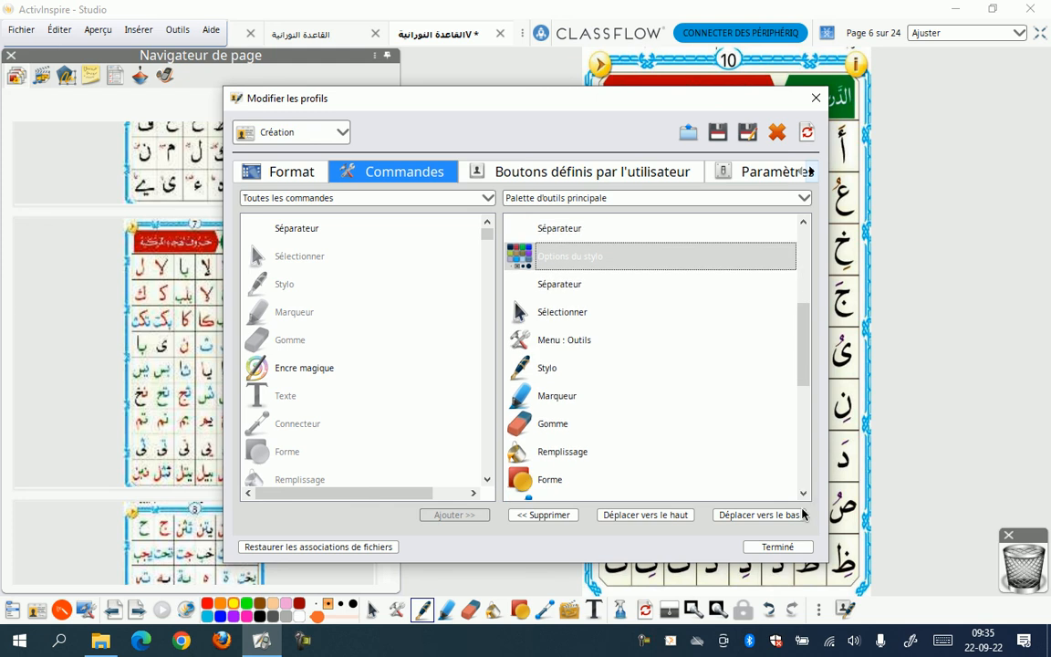
pyautogui.moveTo(805, 369); pyautogui.dragTo(803, 456)
# Step: Add the Enregistrer command to the main tool palette directly after Spot circulaire
pyautogui.click(546, 400)
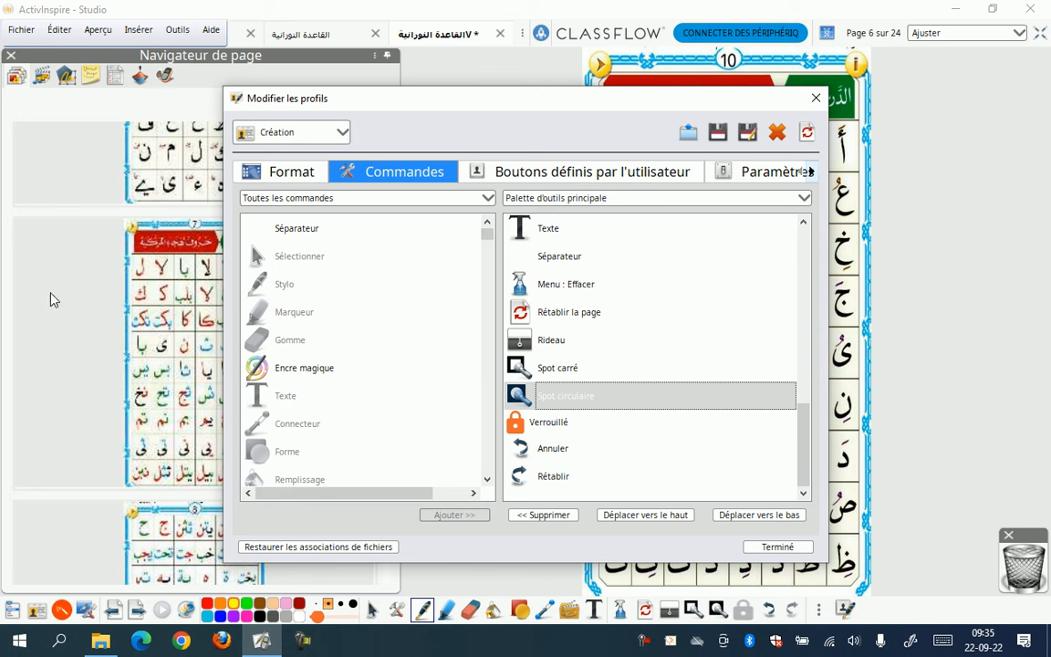
pyautogui.click(488, 479)
pyautogui.click(487, 479)
pyautogui.click(487, 479)
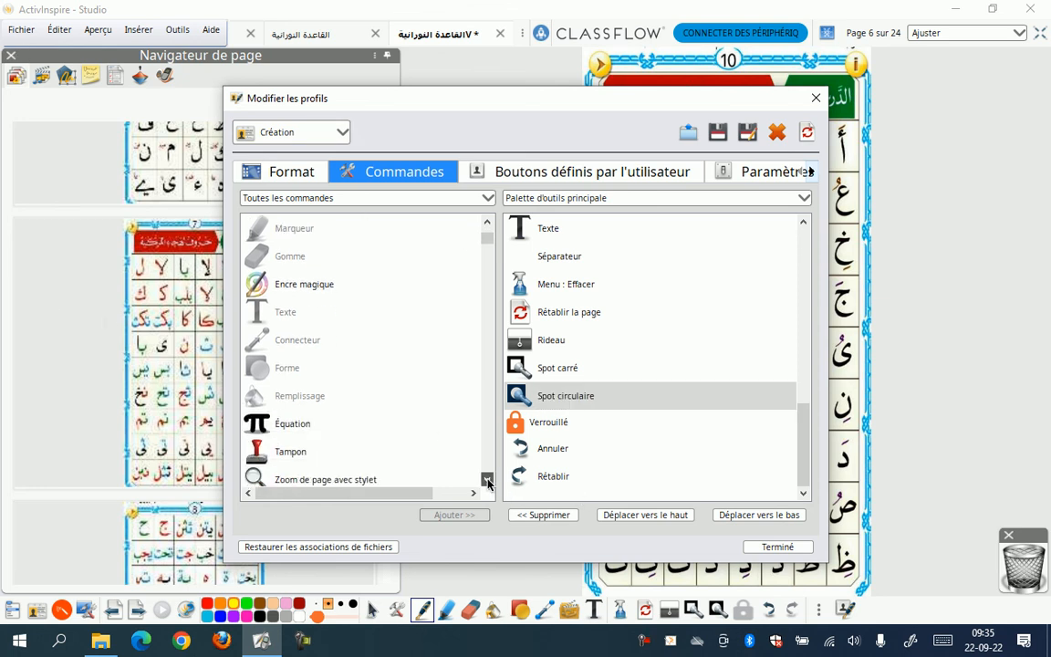
pyautogui.click(488, 479)
pyautogui.moveTo(488, 242); pyautogui.dragTo(489, 371)
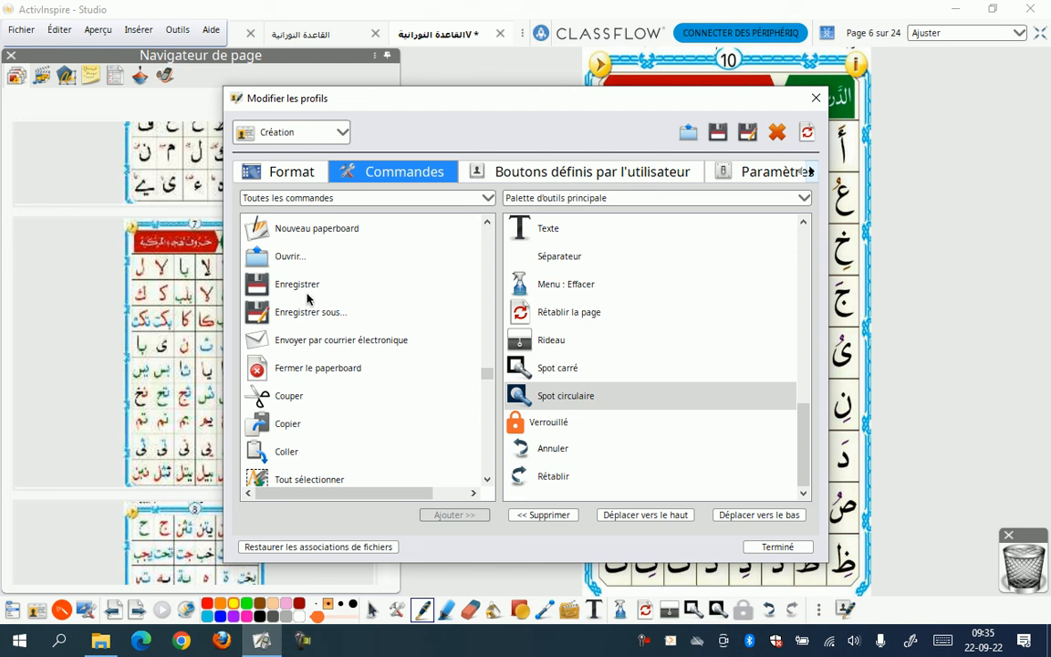
pyautogui.click(306, 290)
pyautogui.click(515, 394)
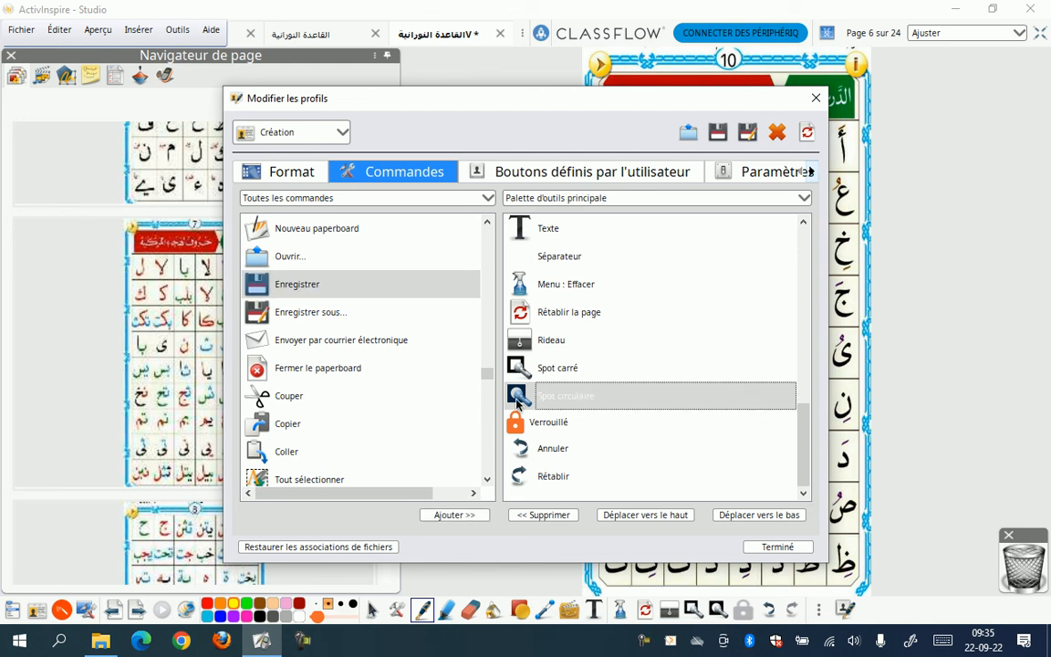
pyautogui.click(454, 516)
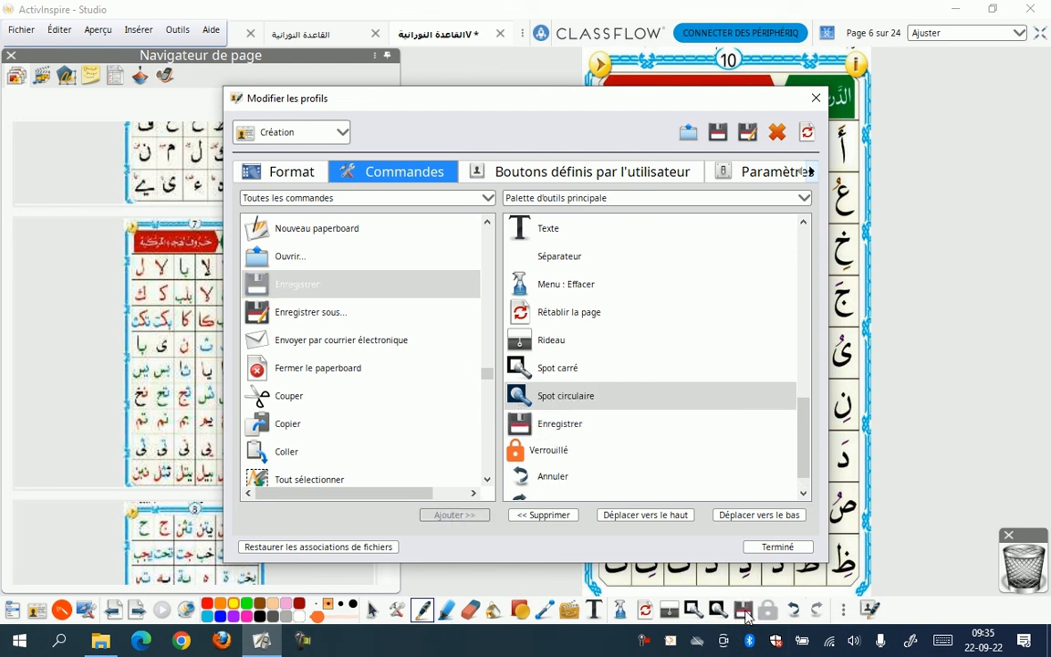
# Step: Add the Enregistrer sous command to the main tool palette directly after Enregistrer
pyautogui.click(527, 425)
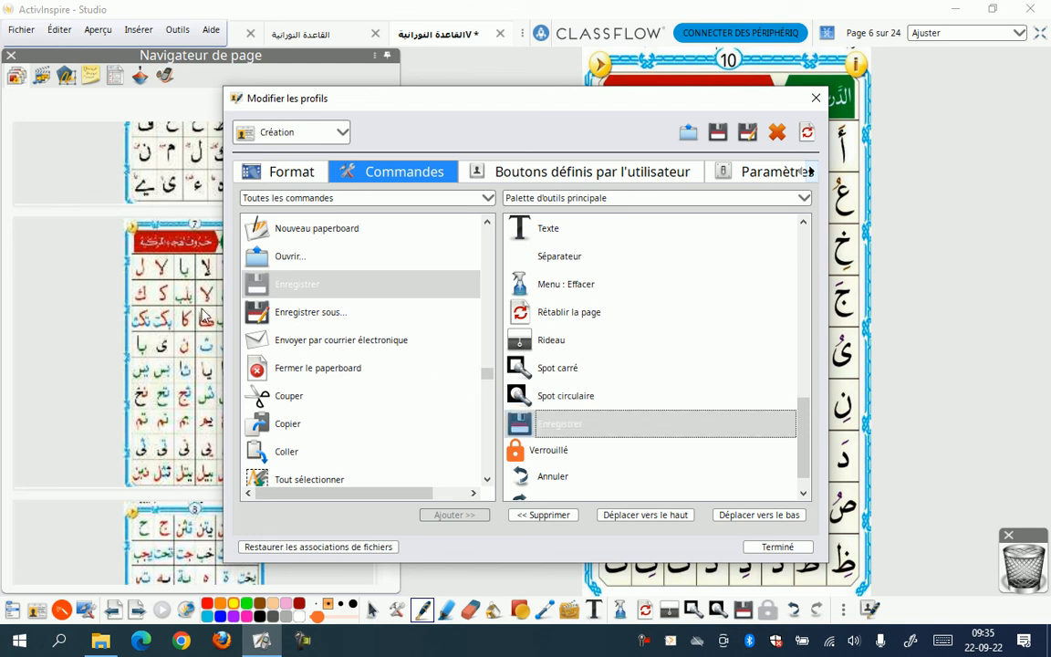
pyautogui.click(230, 314)
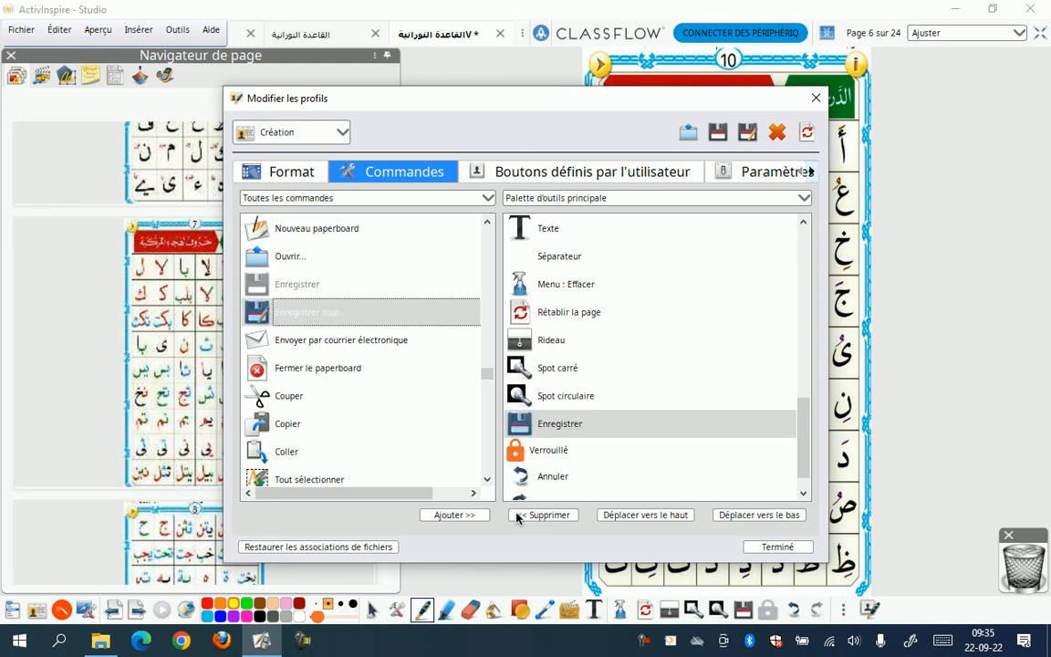
pyautogui.click(474, 517)
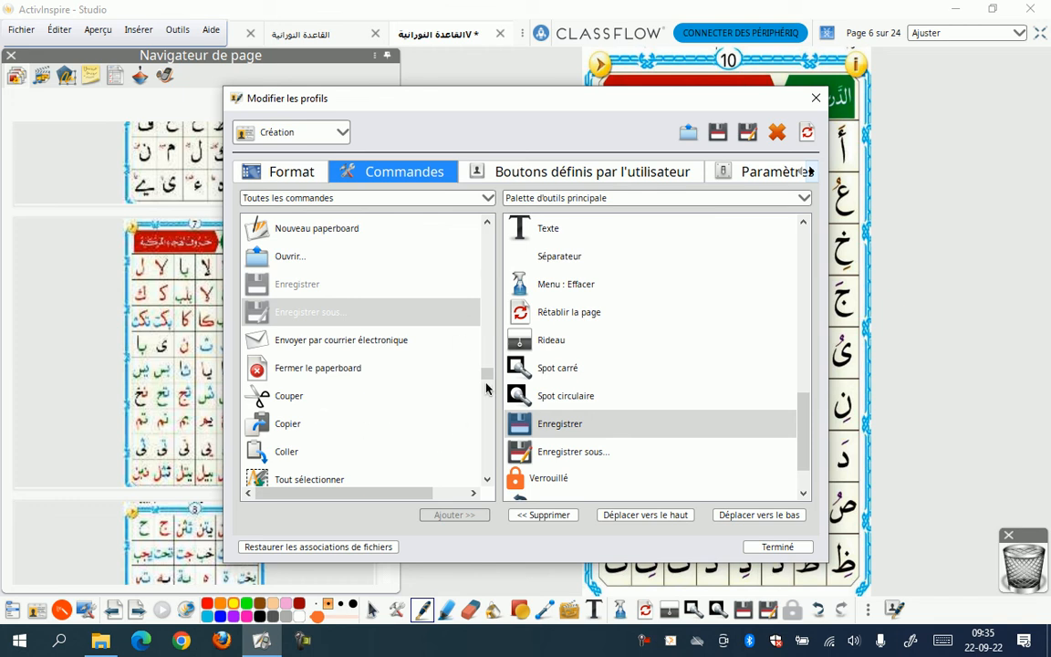
# Step: Remove the Enregistrer sous command from the main tool palette
pyautogui.scroll(-3, 486, 382)
pyautogui.moveTo(488, 386); pyautogui.dragTo(490, 392)
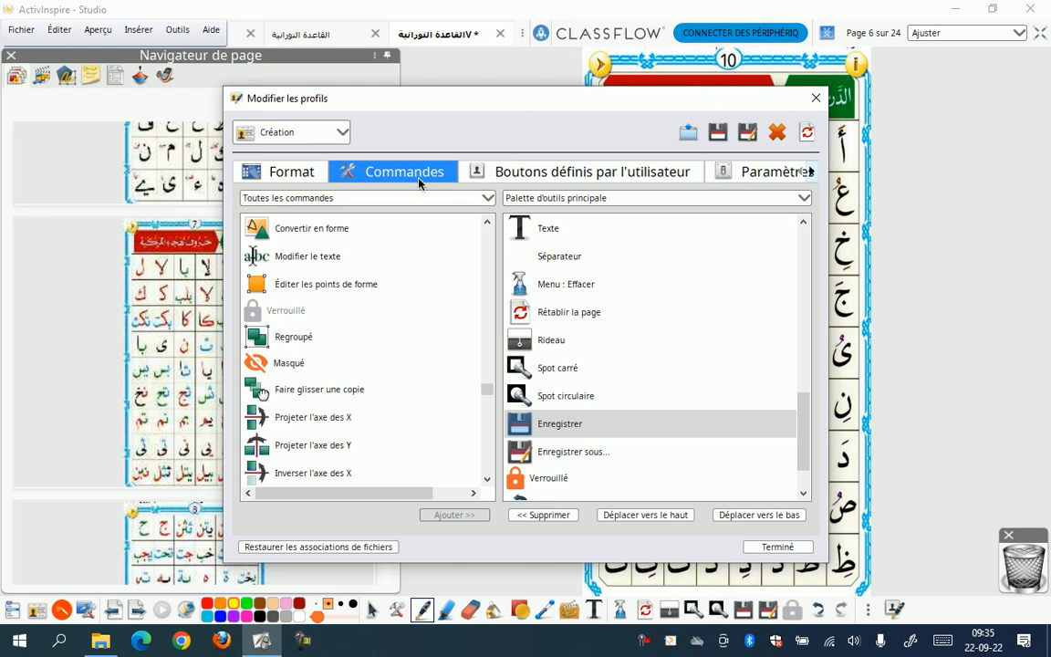
pyautogui.click(552, 454)
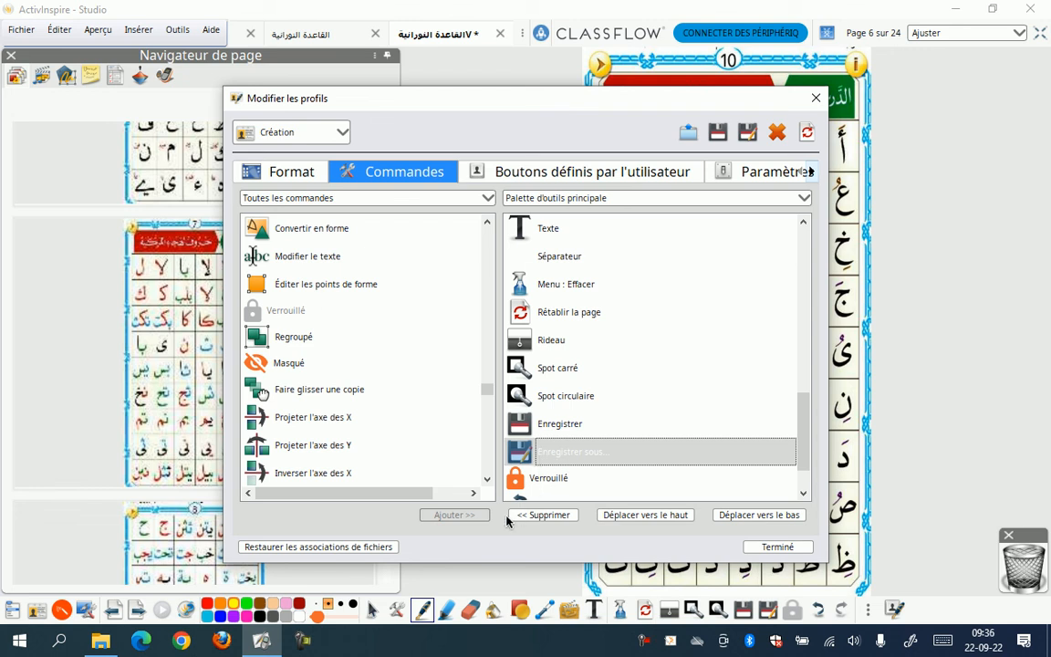
pyautogui.click(540, 516)
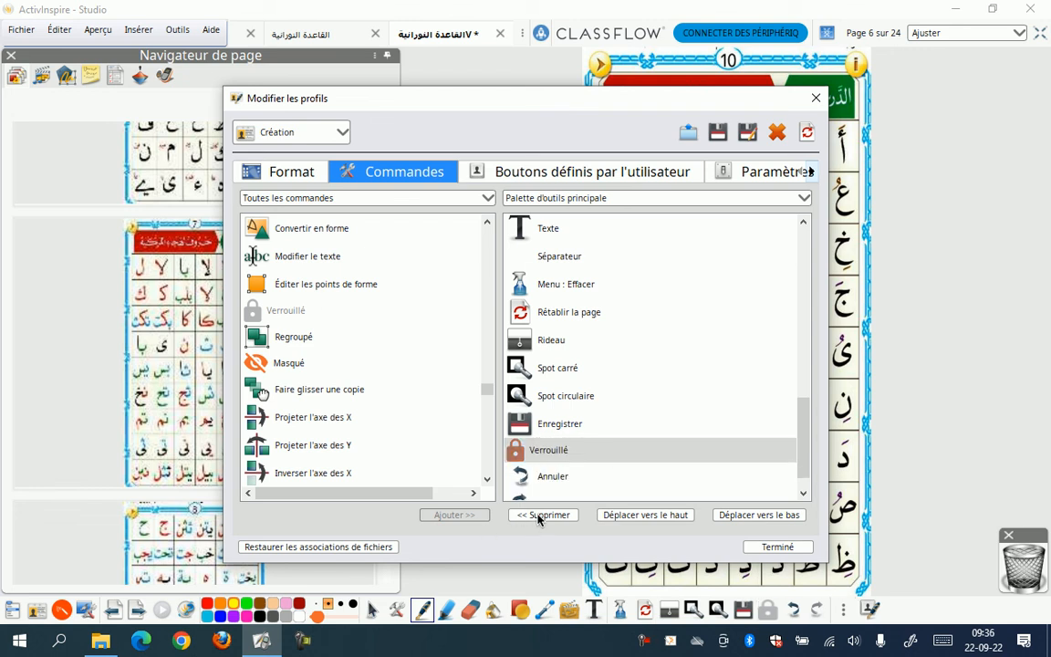
# Step: Try adding the Enregistrer sous command after Verrouillé in the main tool palette, and remove it from there
pyautogui.scroll(5, 490, 392)
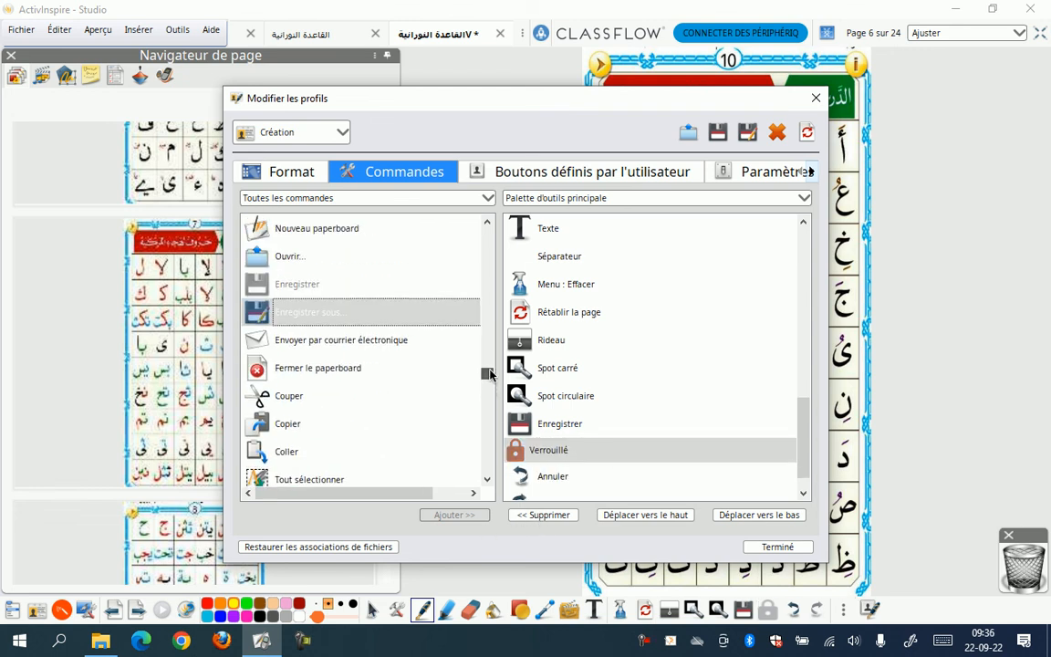
pyautogui.click(290, 341)
pyautogui.click(454, 516)
pyautogui.click(267, 341)
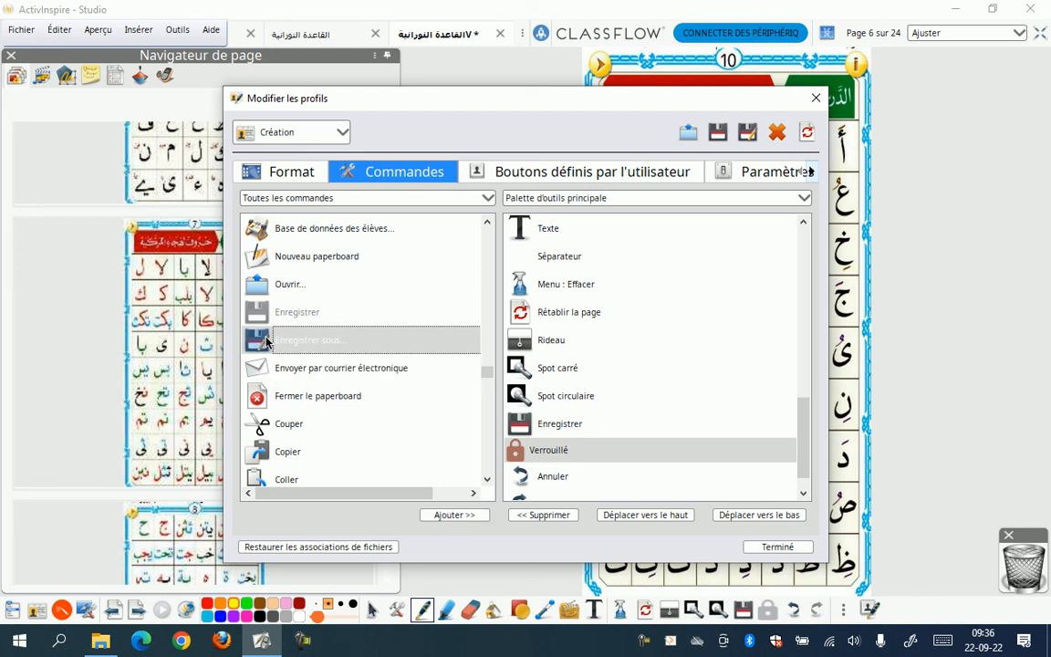
pyautogui.click(454, 517)
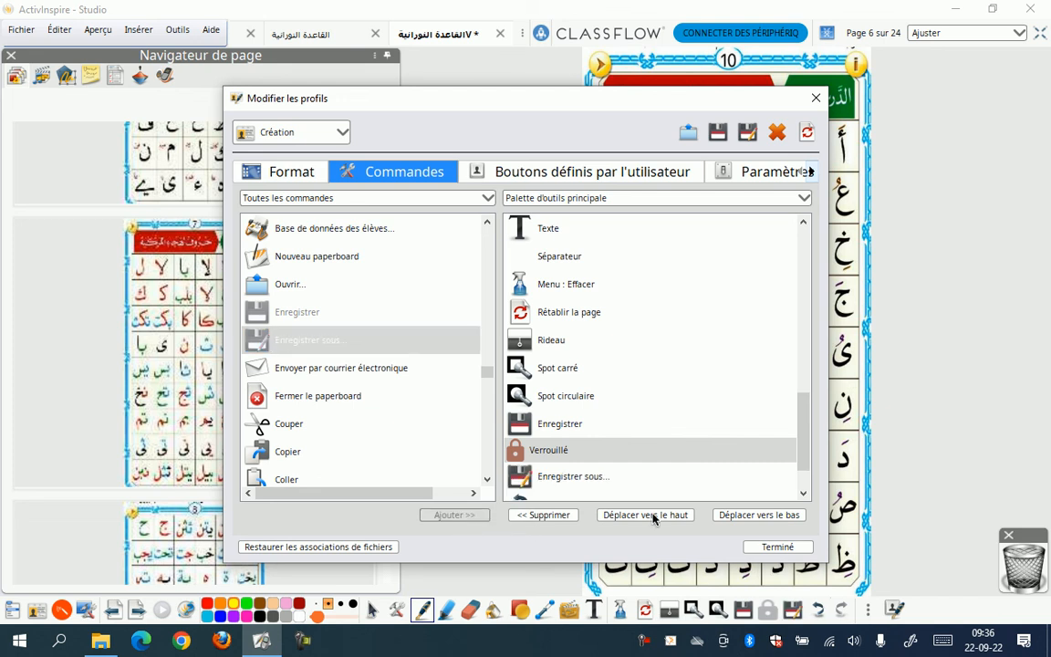
pyautogui.click(528, 479)
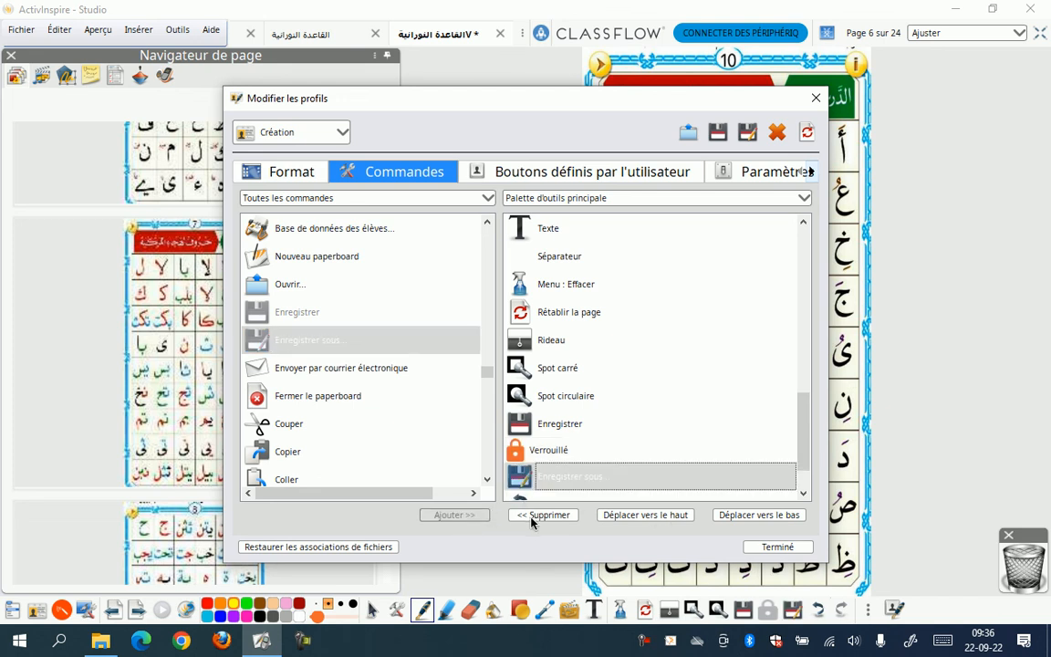
pyautogui.click(526, 518)
# Step: Insert Enregistrer sous into the main tool palette between Enregistrer and Verrouillé
pyautogui.click(534, 401)
pyautogui.click(281, 343)
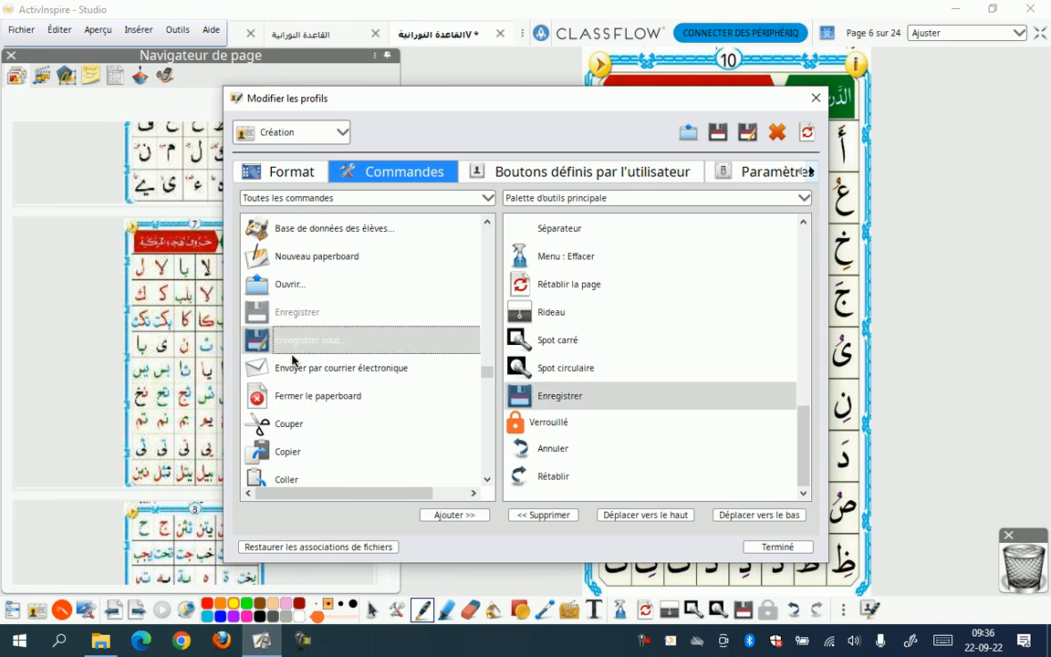
pyautogui.click(453, 516)
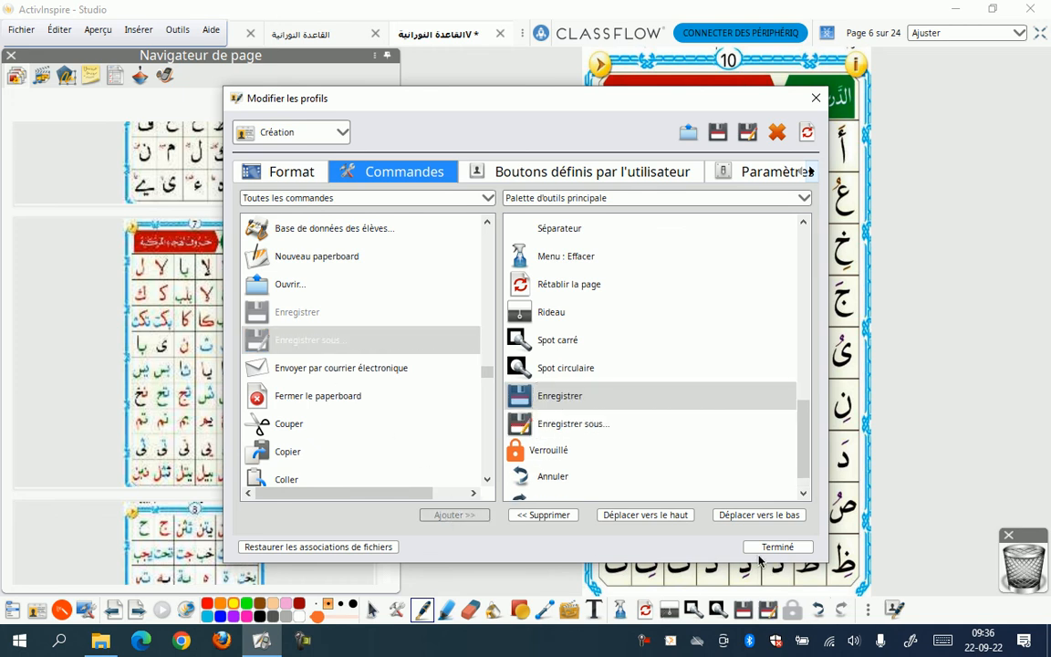
# Step: Review the profile's user-defined buttons, parameters, format and commands, and finish editing the profile
pyautogui.click(547, 173)
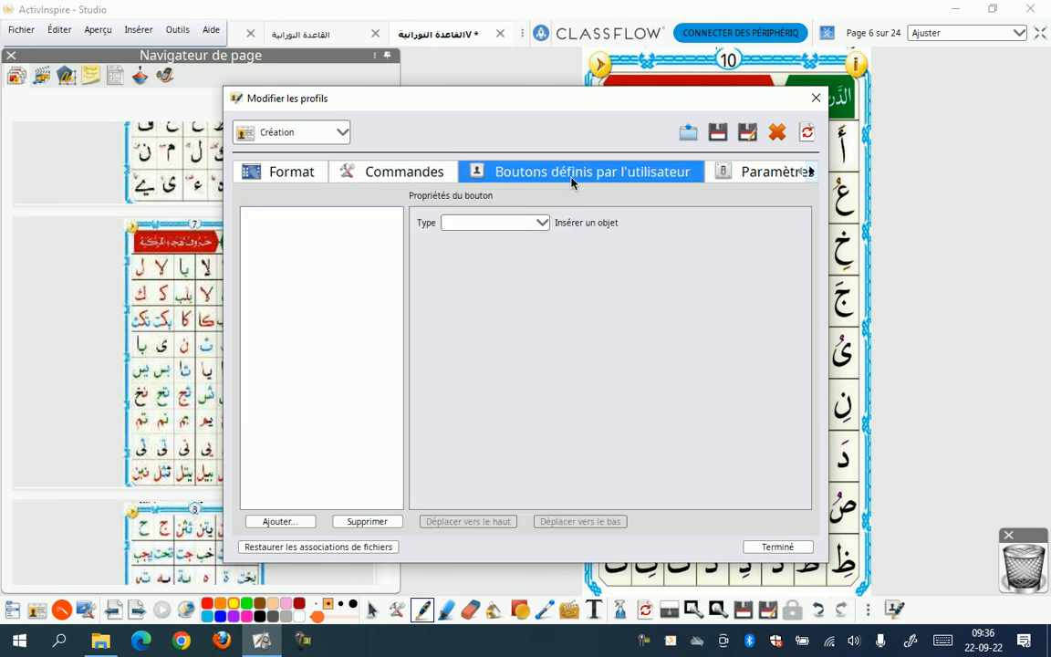
pyautogui.click(740, 174)
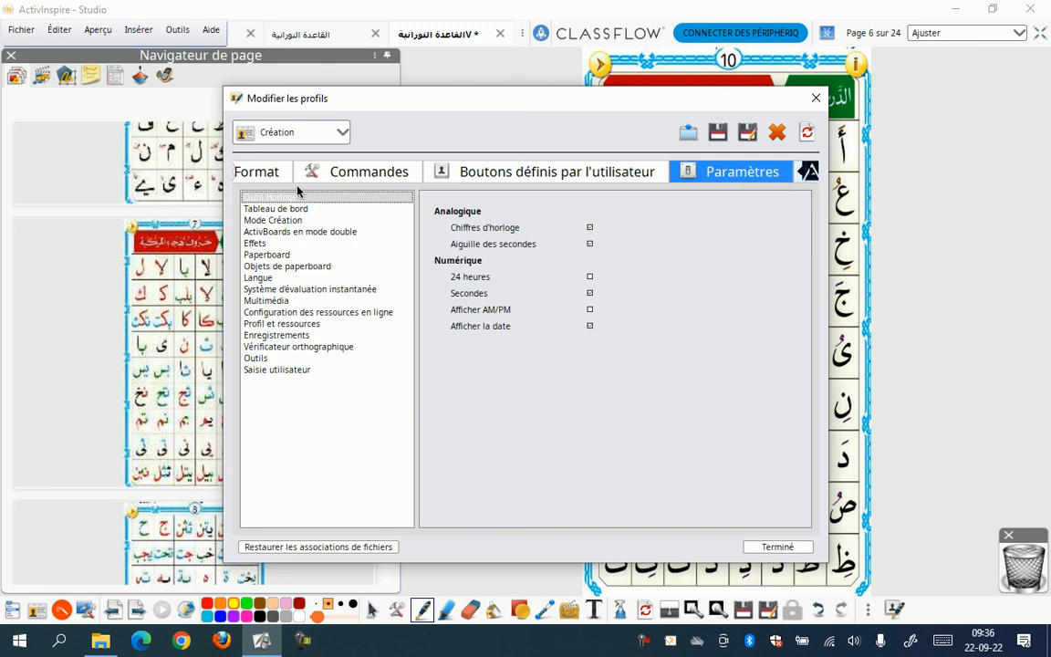
pyautogui.click(267, 173)
pyautogui.click(355, 166)
pyautogui.click(265, 166)
pyautogui.click(370, 173)
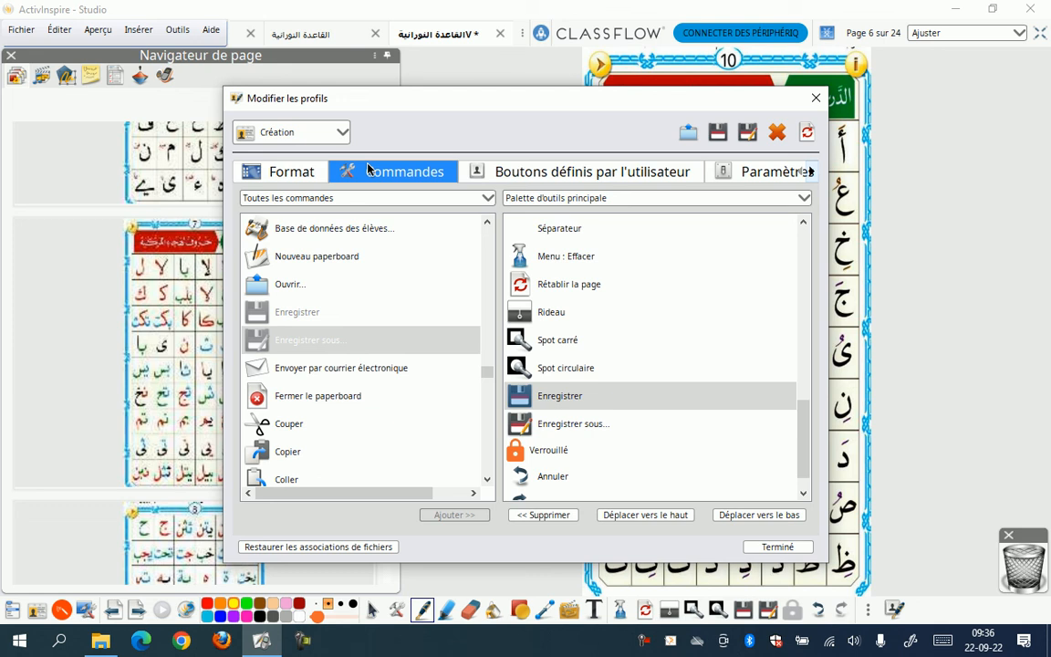
pyautogui.click(777, 547)
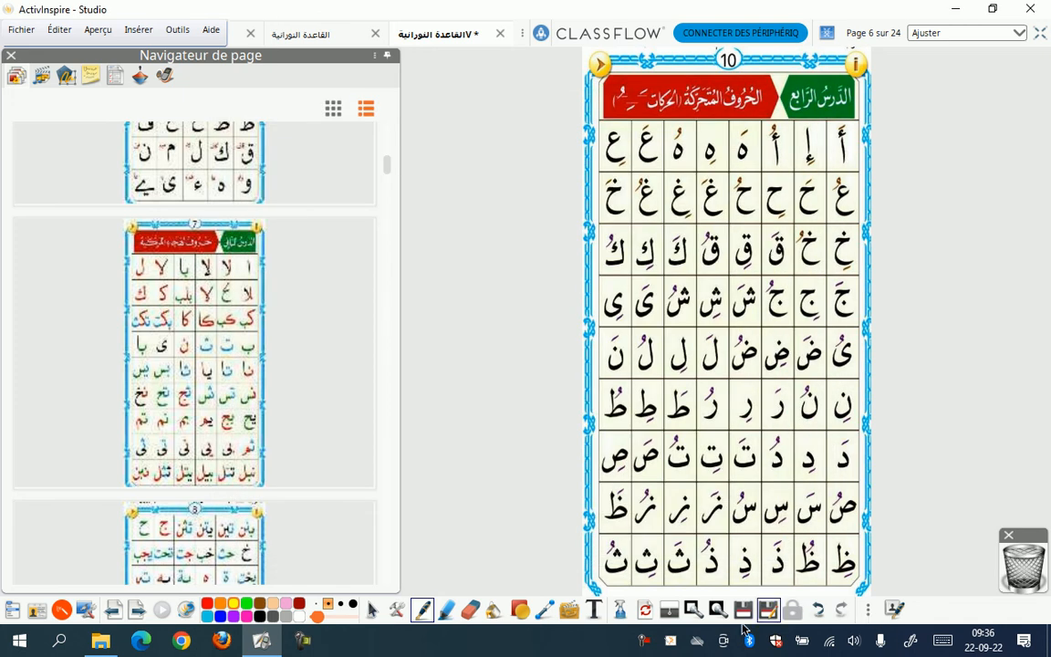